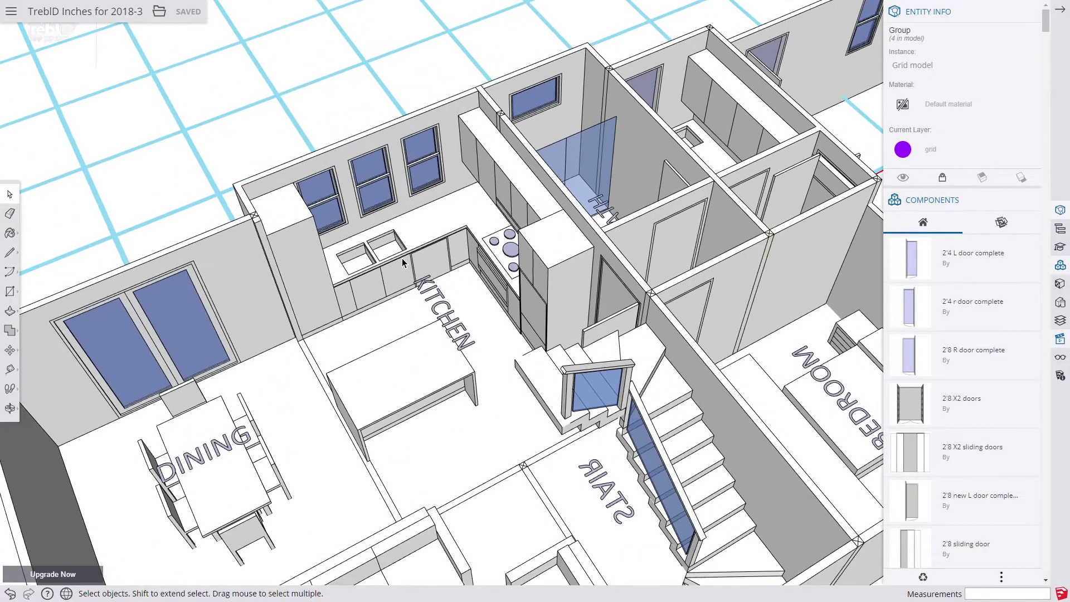
Step: Orbit to the kitchen, open the kitchen group and select its nested 'kitchen for 14 x 12' group
key(o)
drag(432, 255, 479, 312)
key(space)
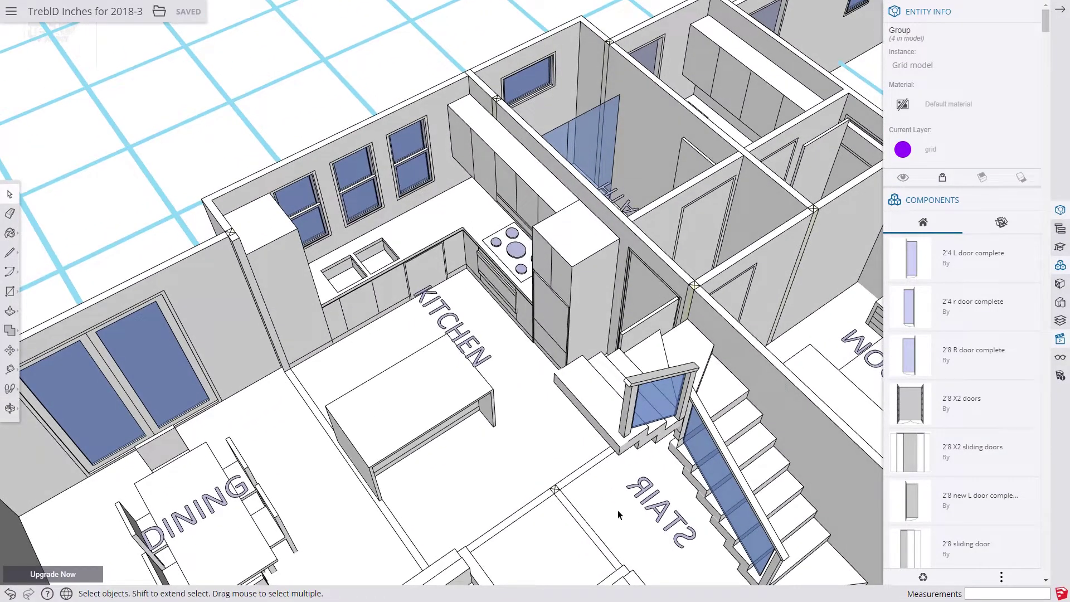
click(617, 510)
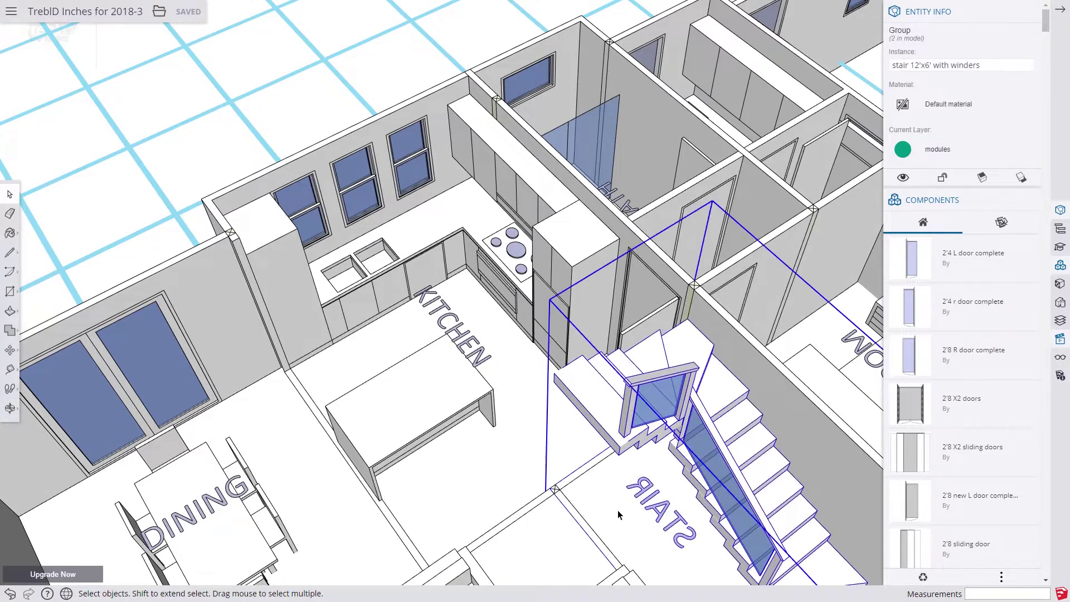
click(331, 289)
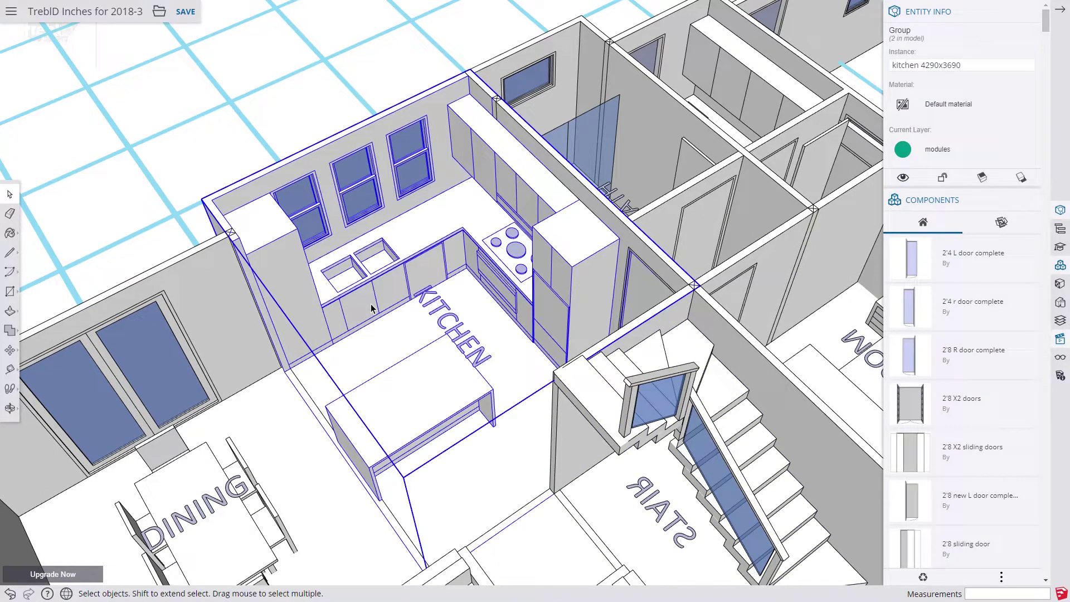
double_click(272, 252)
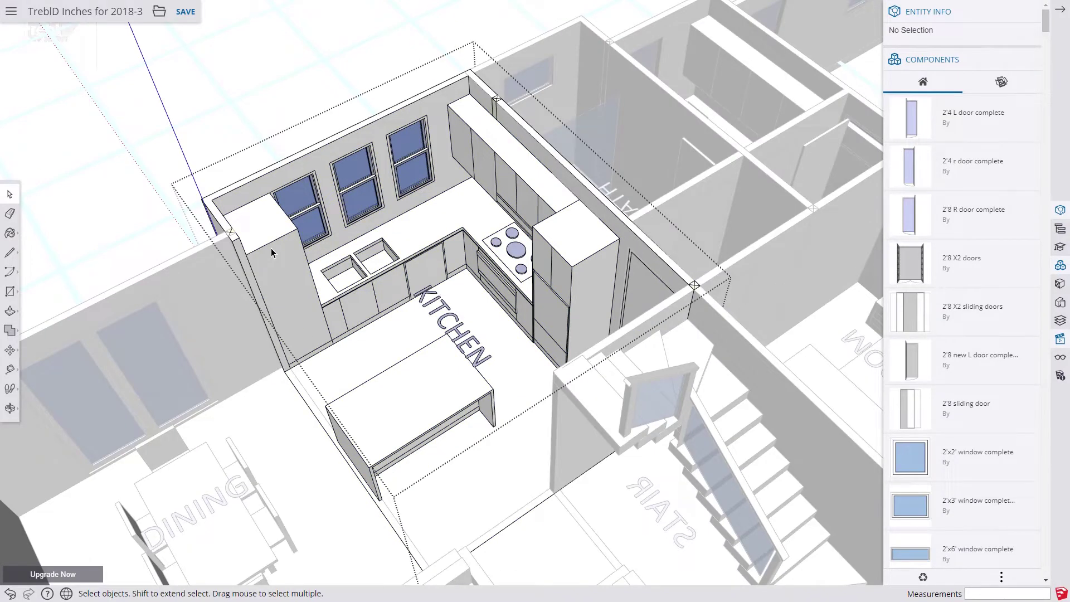
click(272, 252)
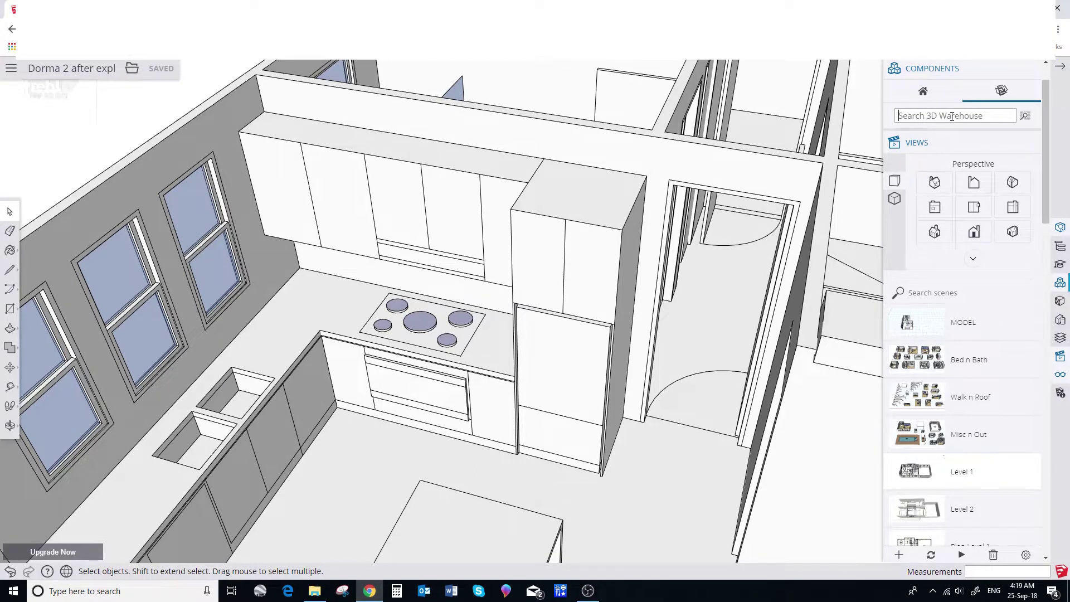
Step: Search 3D Warehouse for 'bosch' and page through the results to page 7 of 79
text(bosch)
click(1026, 119)
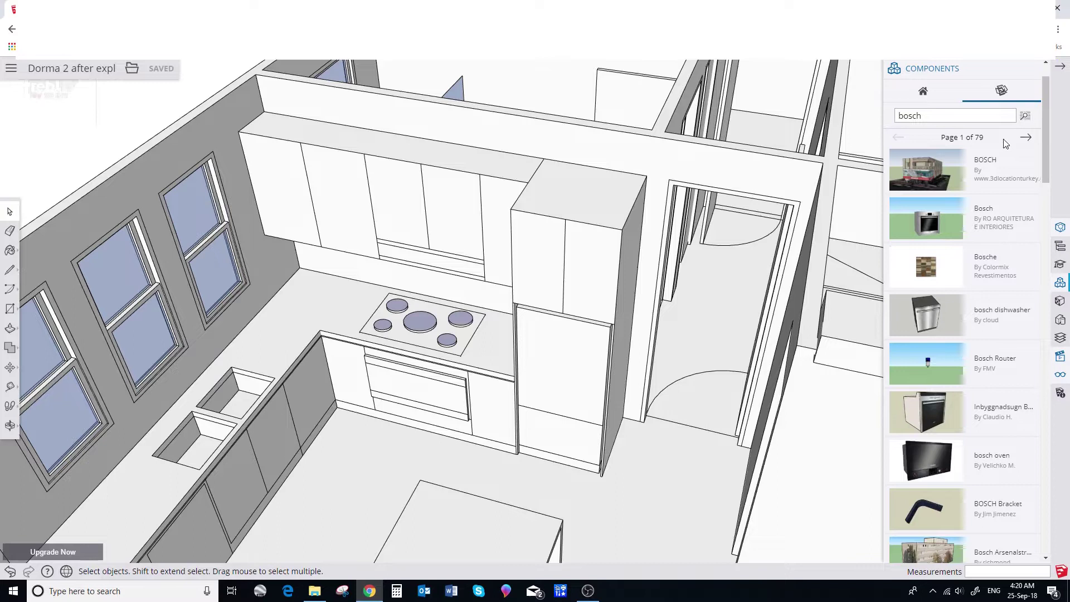
click(1026, 137)
click(1026, 130)
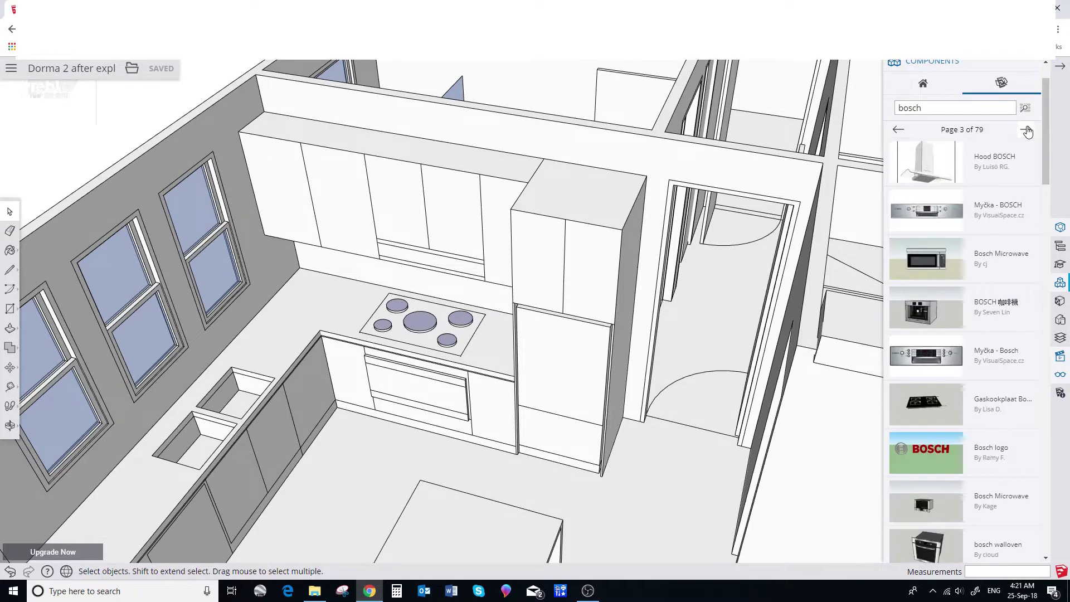
click(1027, 130)
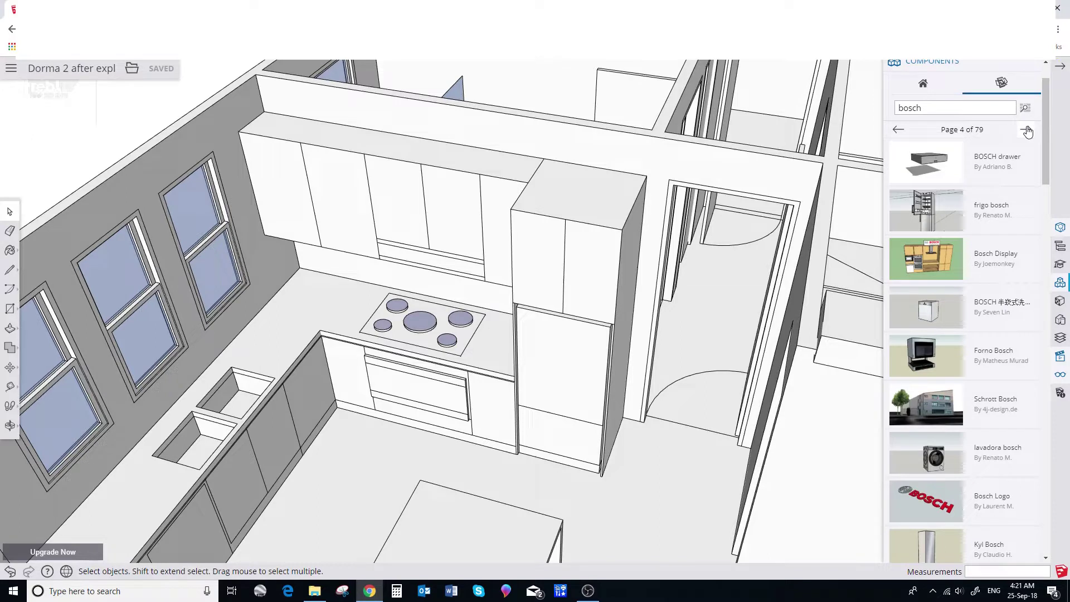
click(1026, 130)
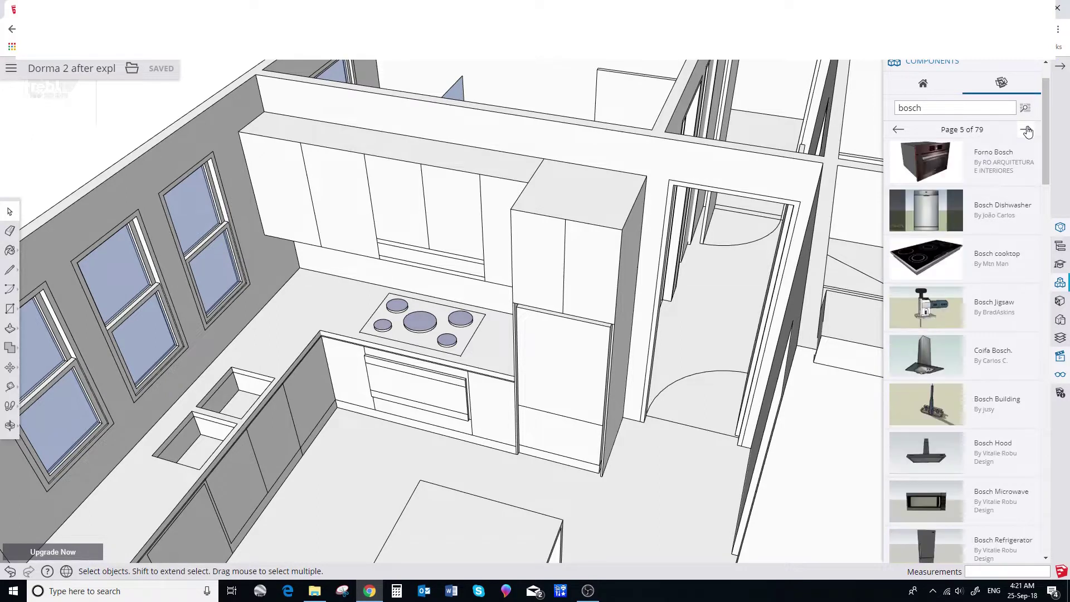
click(1026, 130)
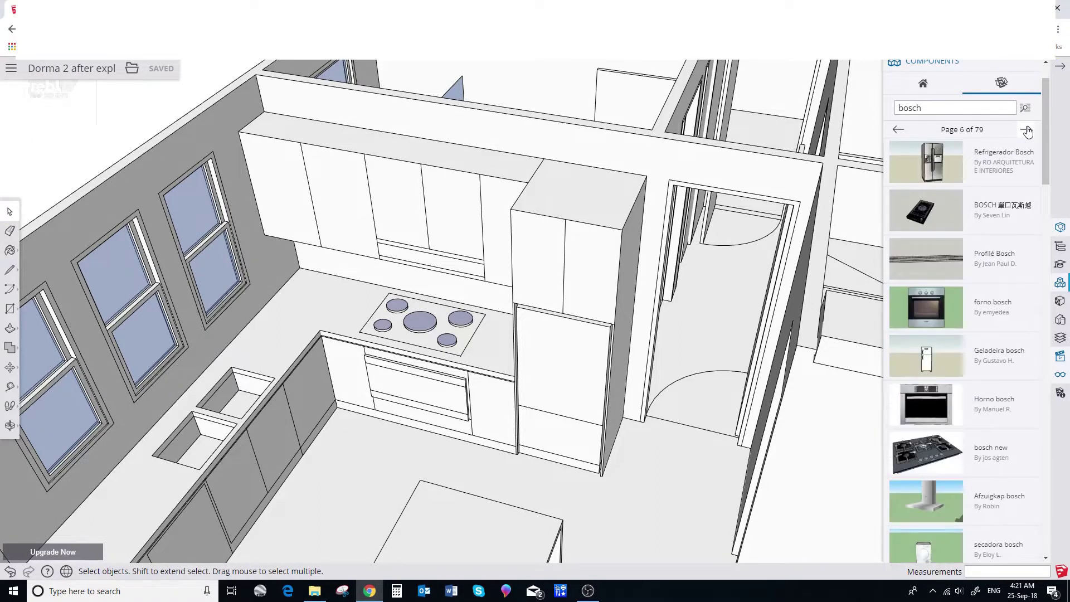
click(1026, 130)
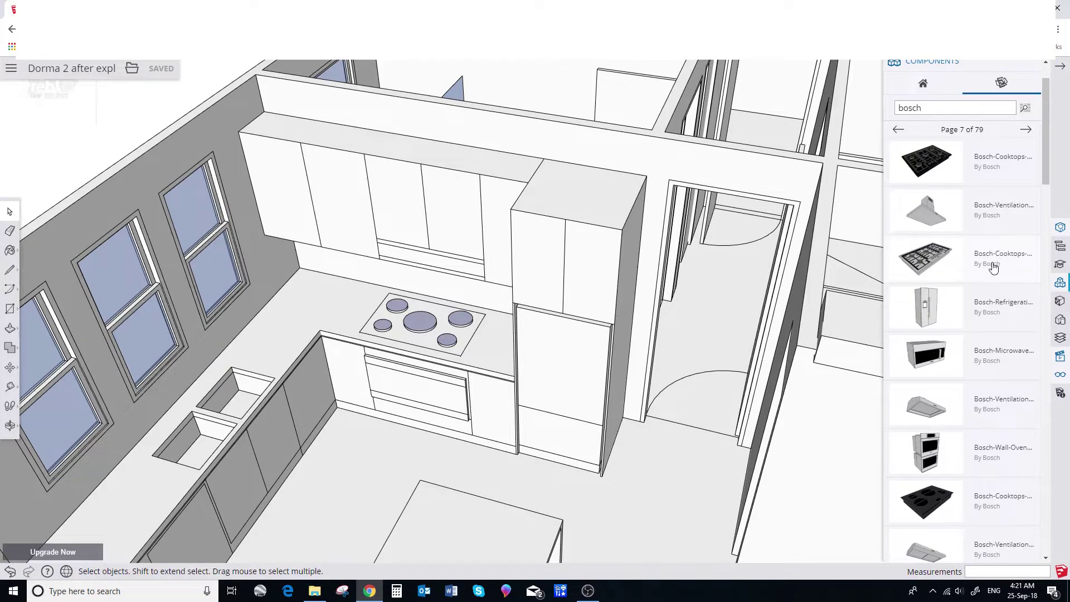
scroll(929, 207, down, 1)
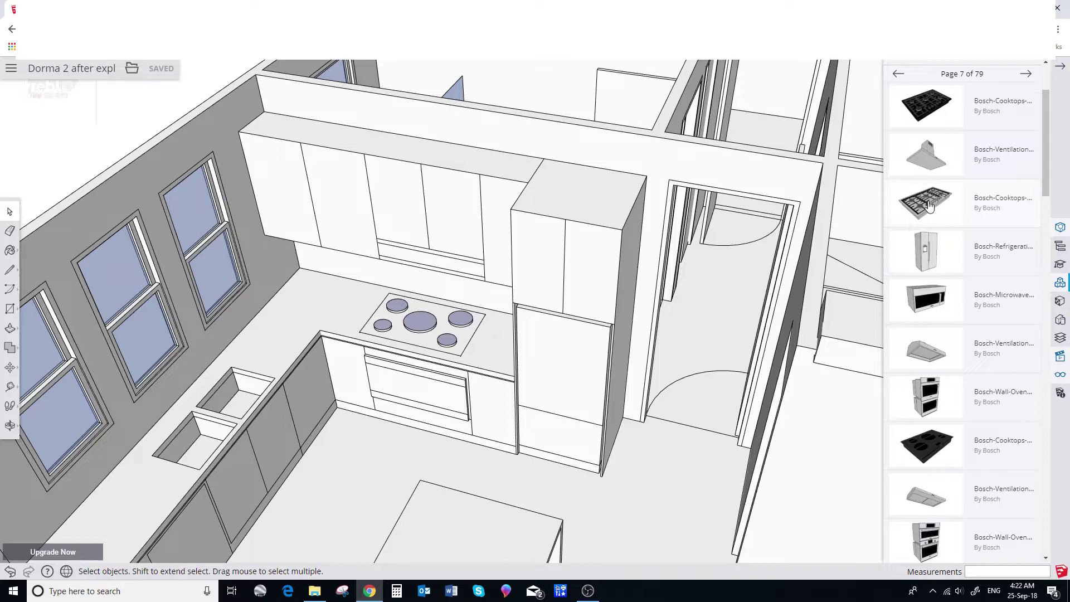
Step: Place the Bosch cooktop on the kitchen counter and rotate it 180° so the knobs face front
click(929, 206)
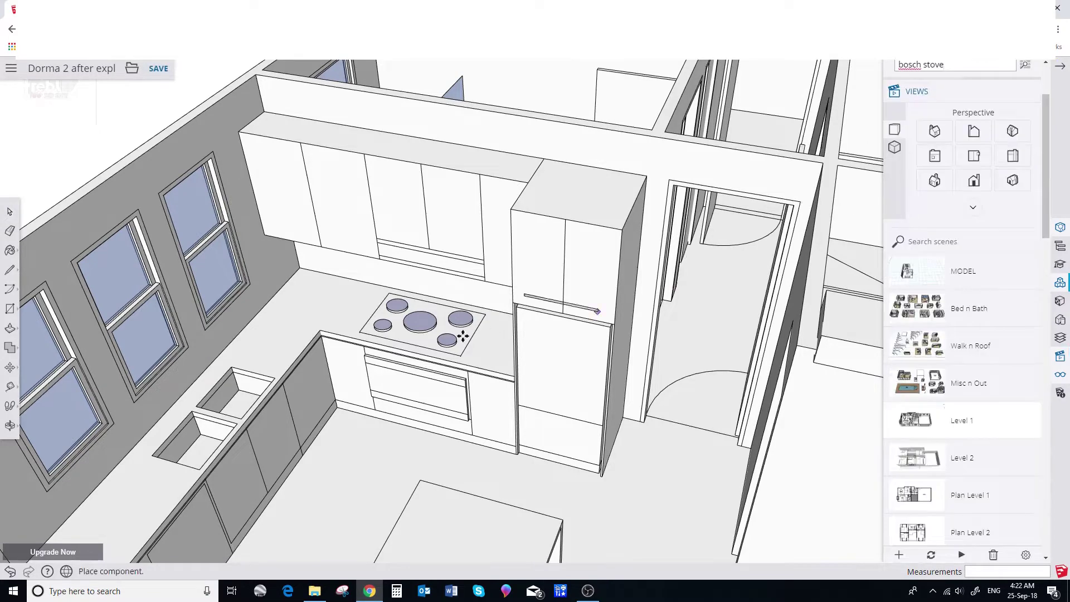
click(471, 366)
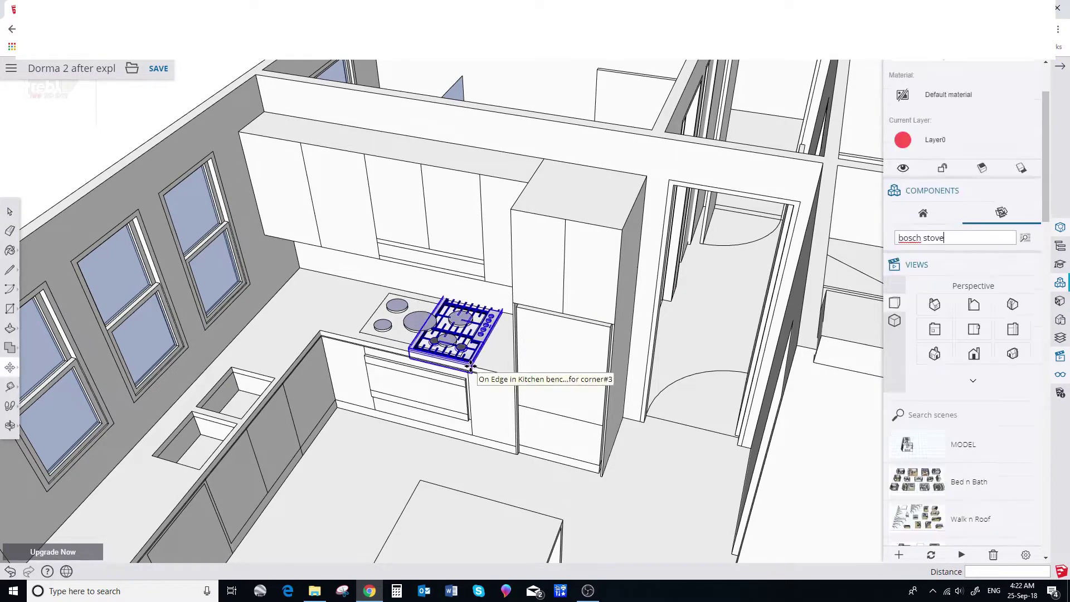
scroll(461, 330, up, 2)
click(430, 312)
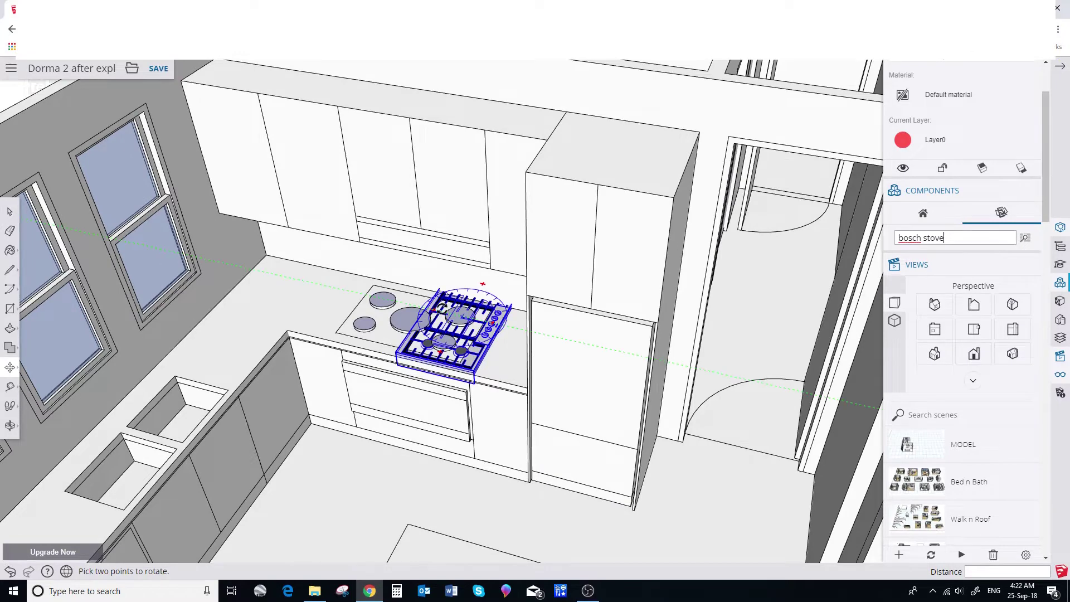
scroll(474, 326, up, 5)
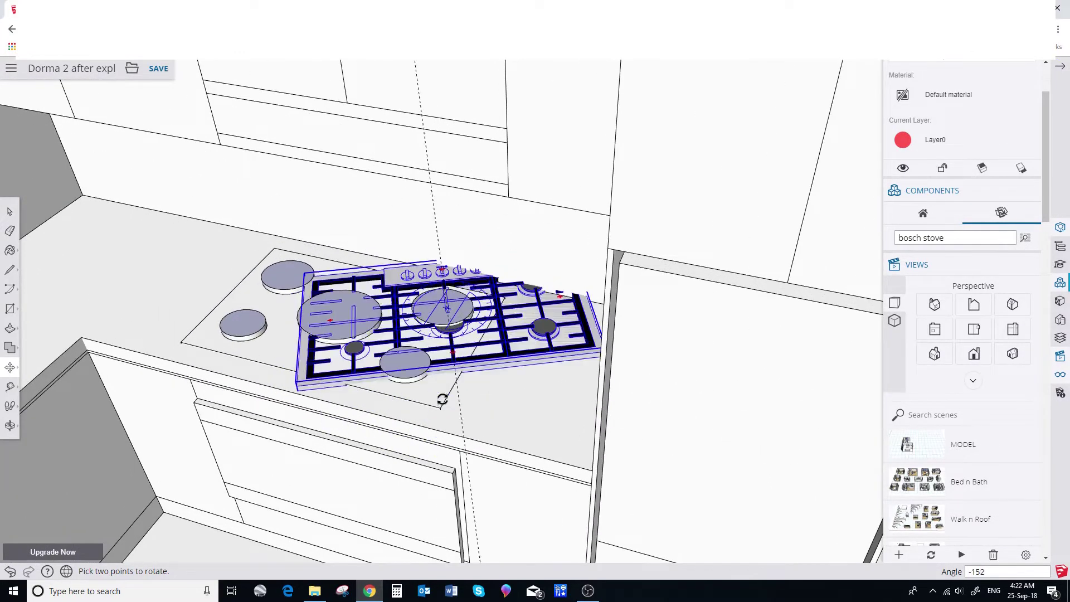
text(180)
key(Return)
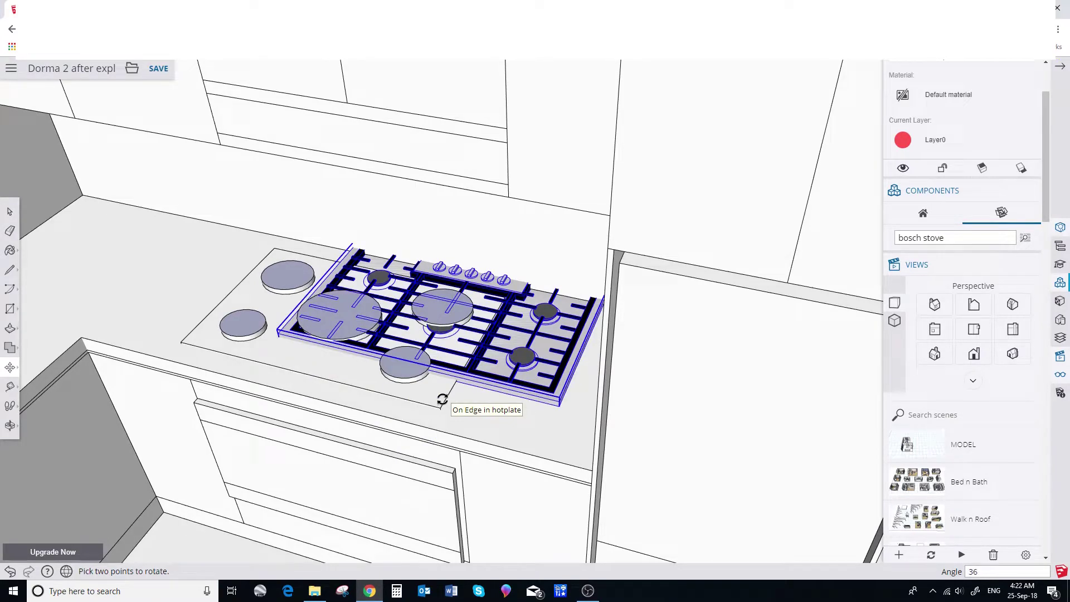
key(m)
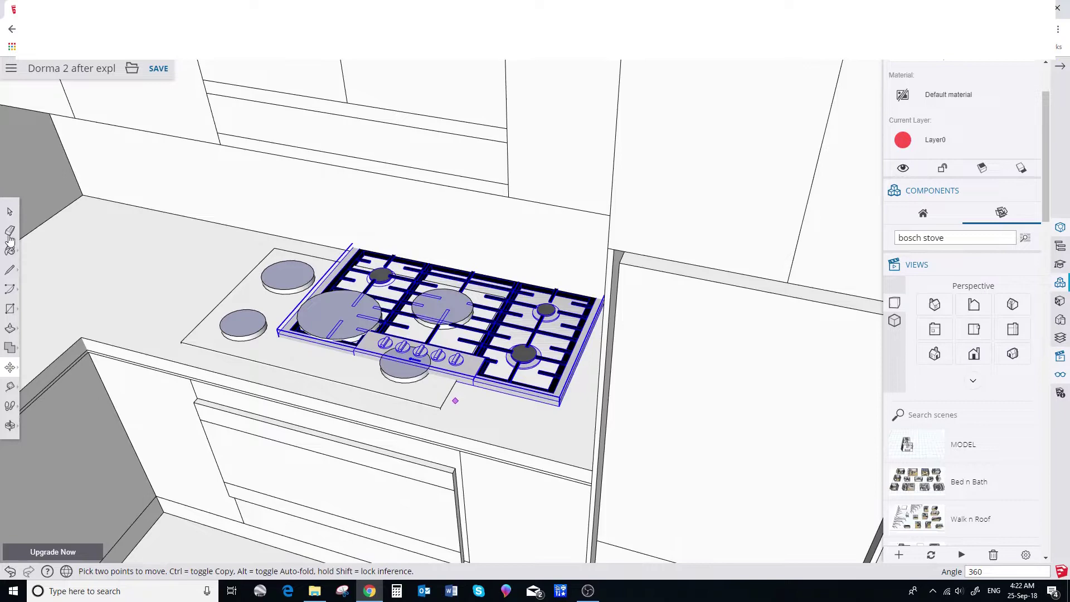
Step: Cut the Bosch cooktop out of the model, leaving the old plain cooktop selected
key(space)
click(258, 308)
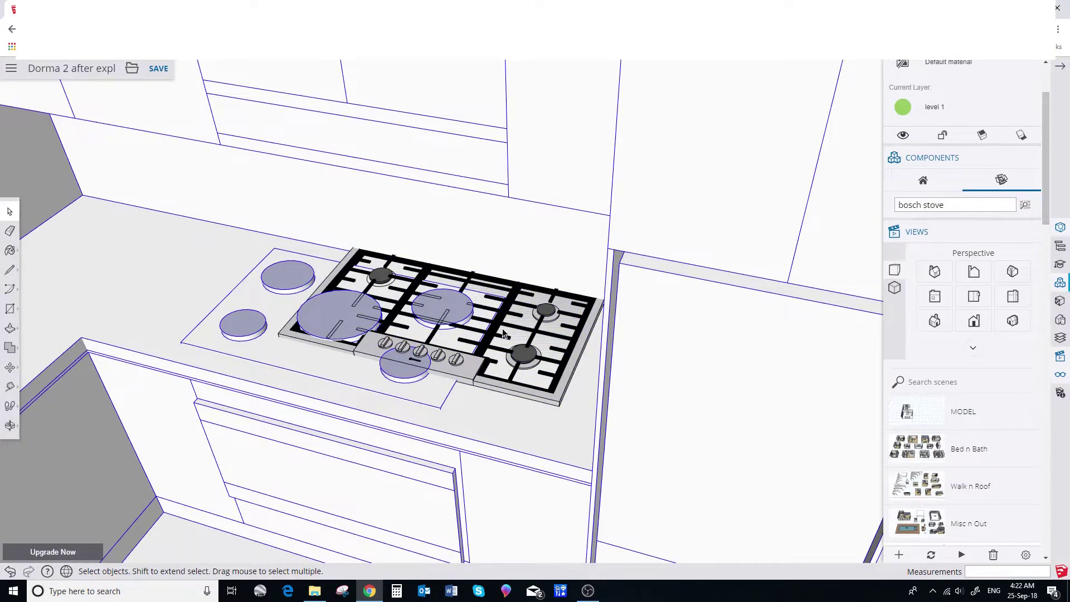
right_click(529, 357)
click(573, 85)
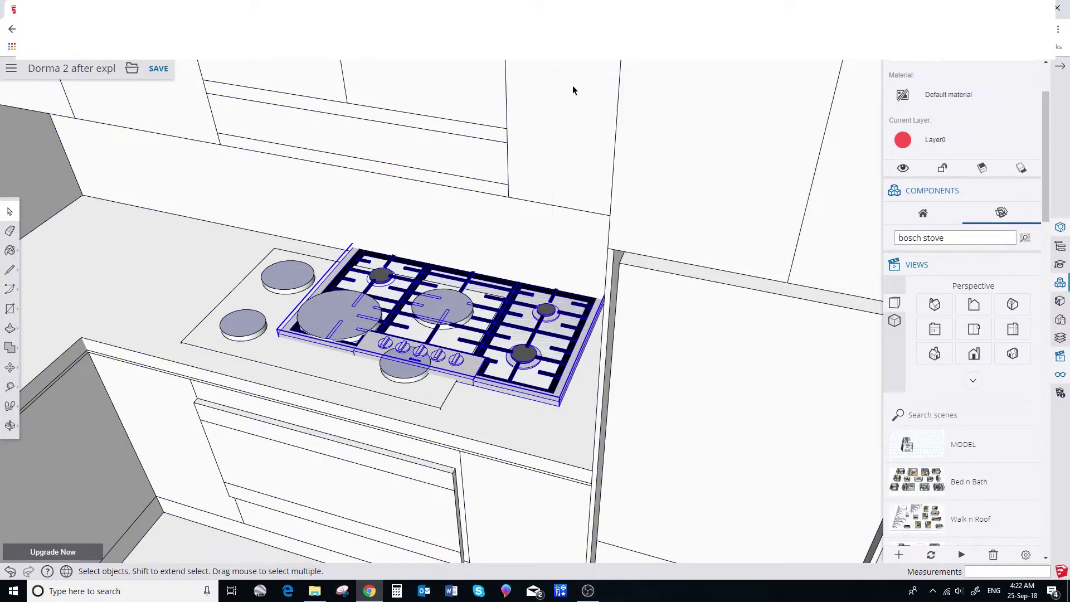
click(401, 366)
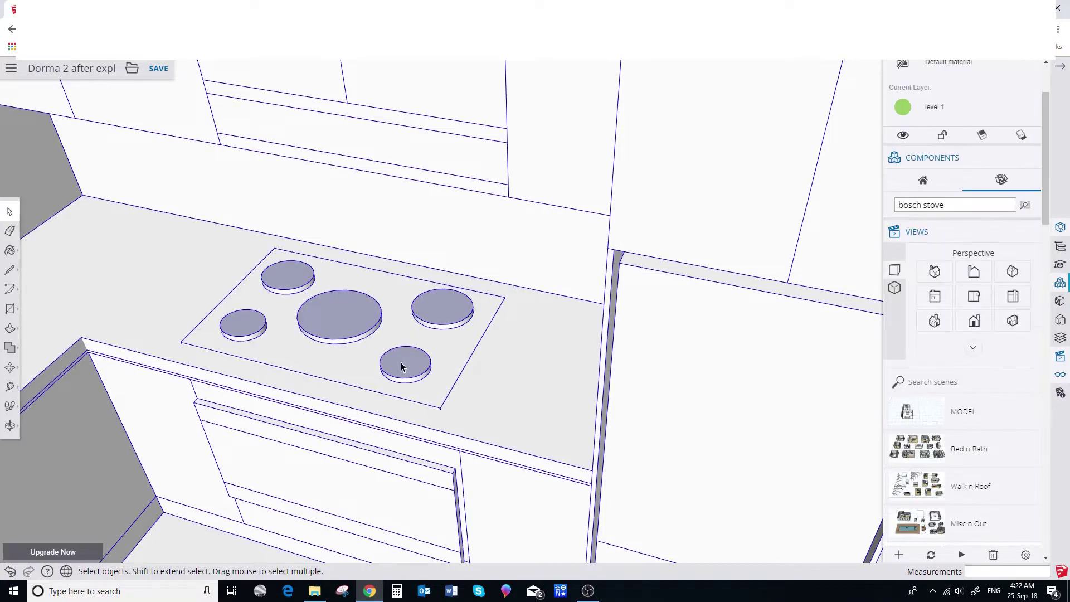
click(401, 367)
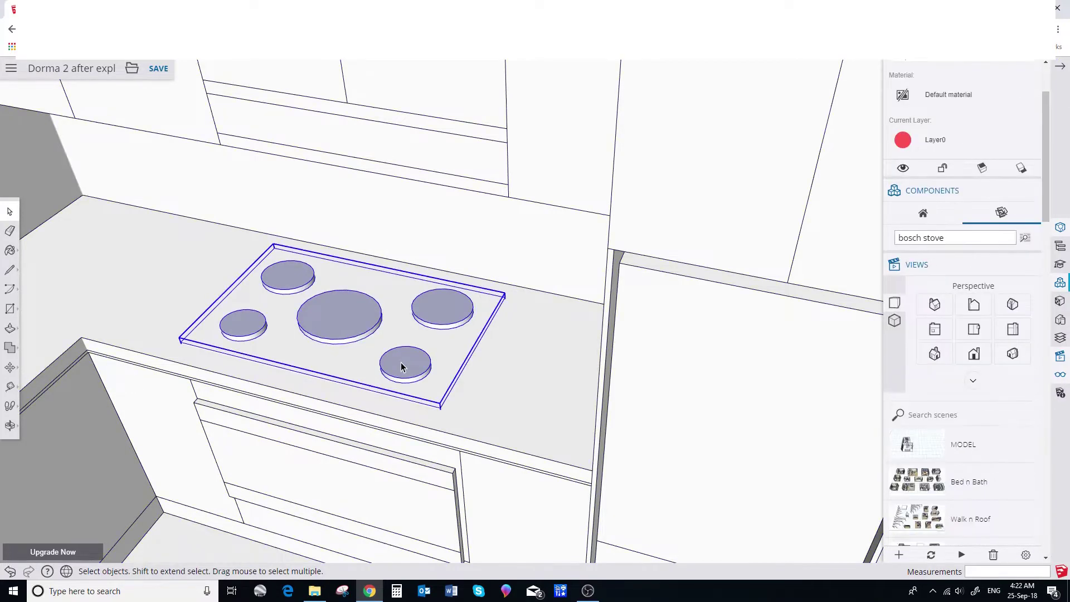
Step: Paste the Bosch cooktop into the bench and move it 5 1/2" over the old hob
right_click(401, 366)
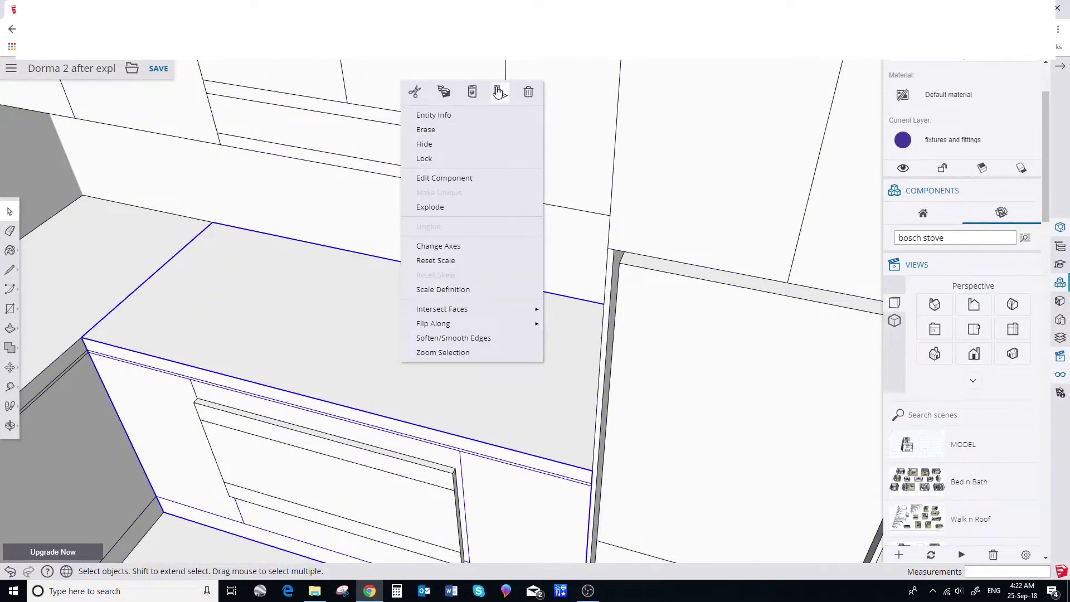
click(497, 91)
click(10, 366)
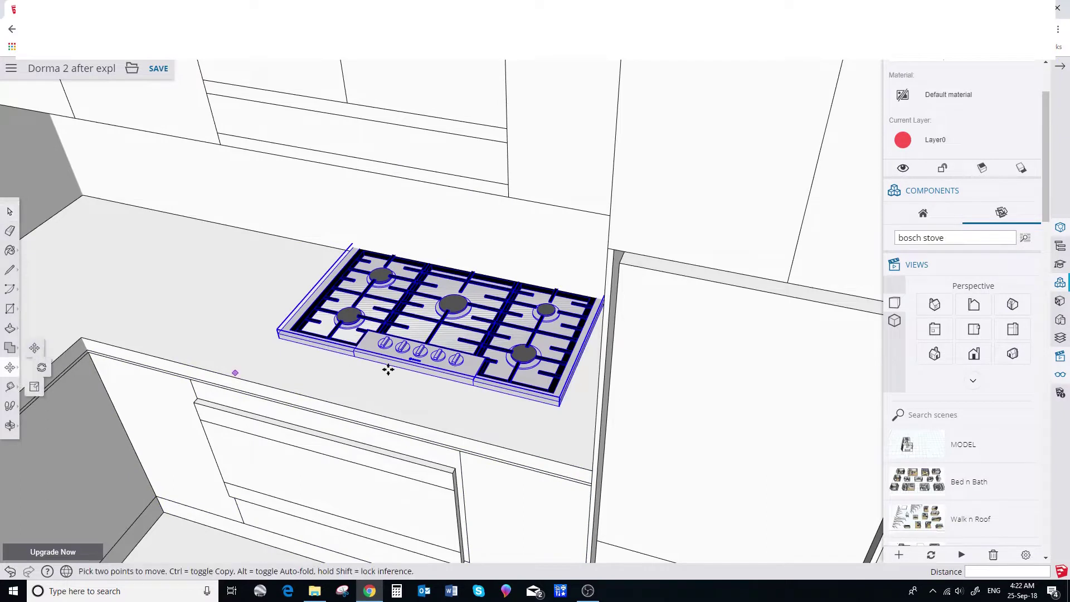
scroll(422, 365, up, 1)
click(422, 365)
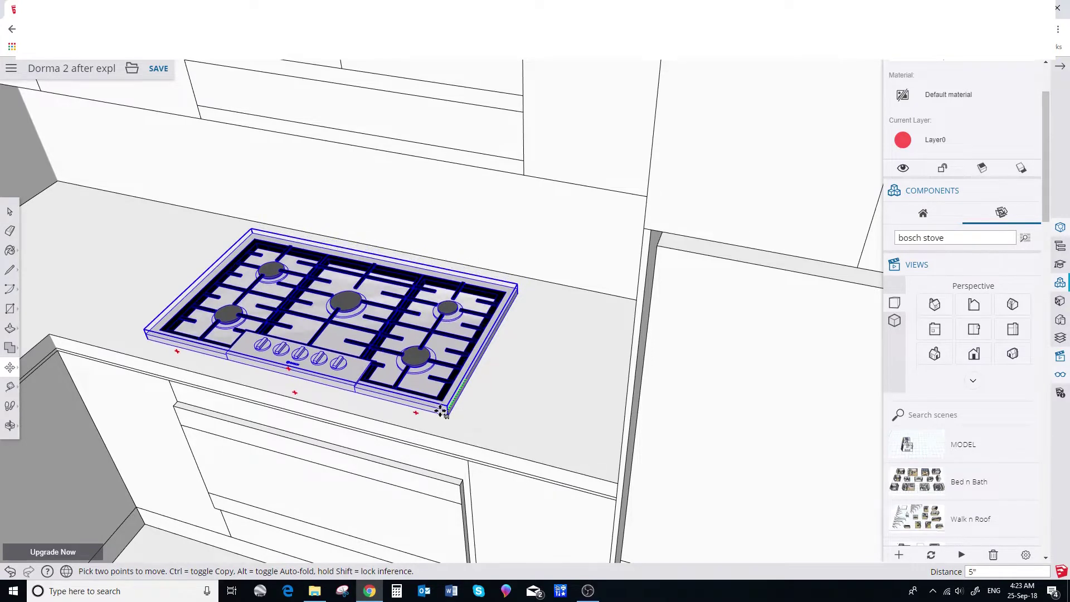
click(454, 412)
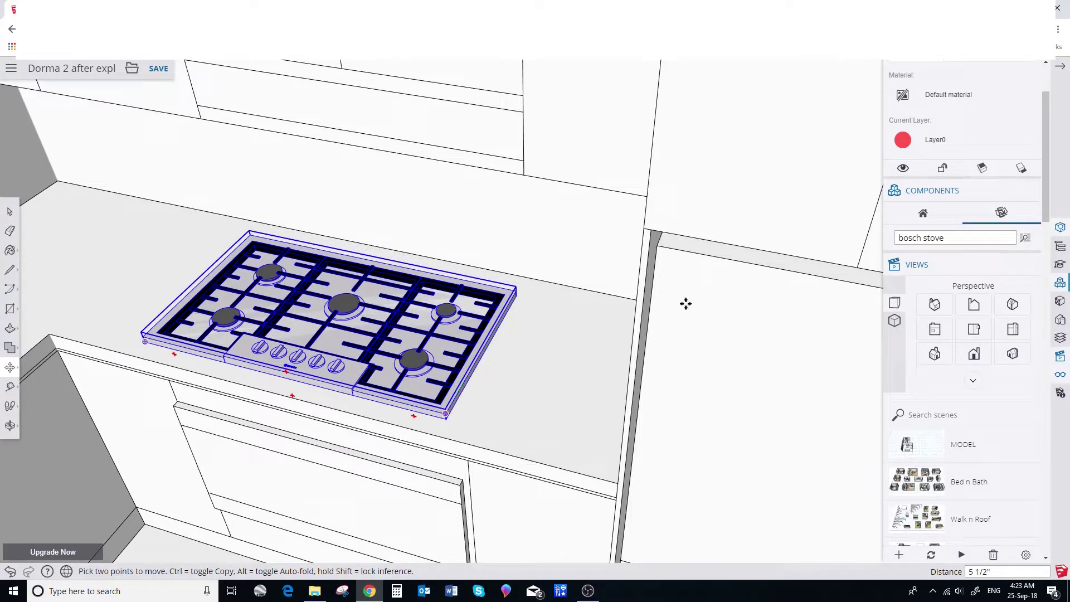
Step: Assign the cooktop to the 'fixtures and fittings' layer
click(934, 141)
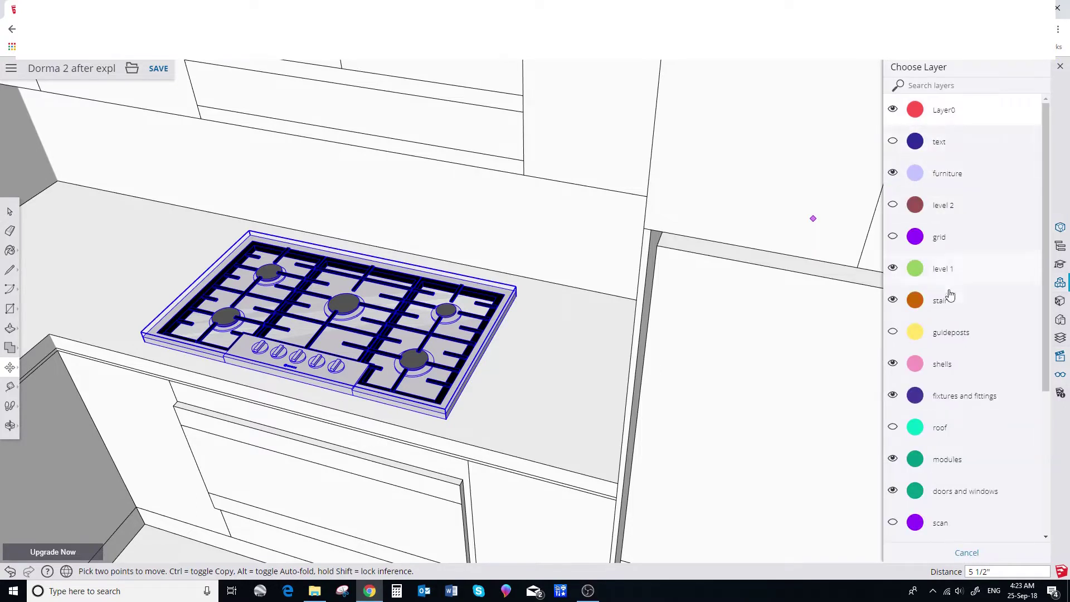
click(945, 395)
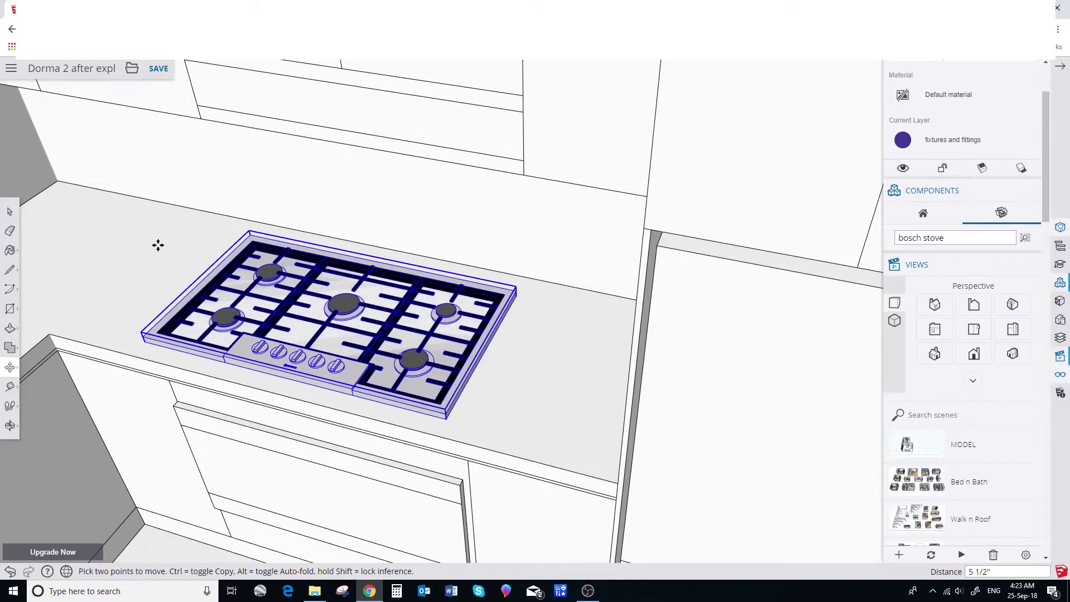
click(10, 214)
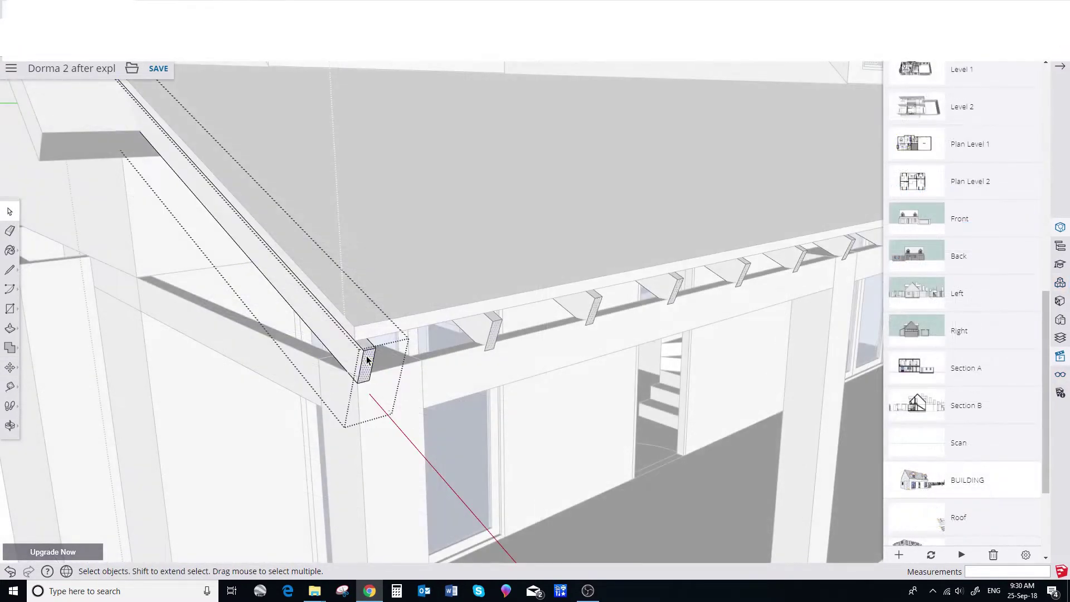
Step: Push/Pull the rafter end face at the roof corner to extend it
click(366, 355)
key(p)
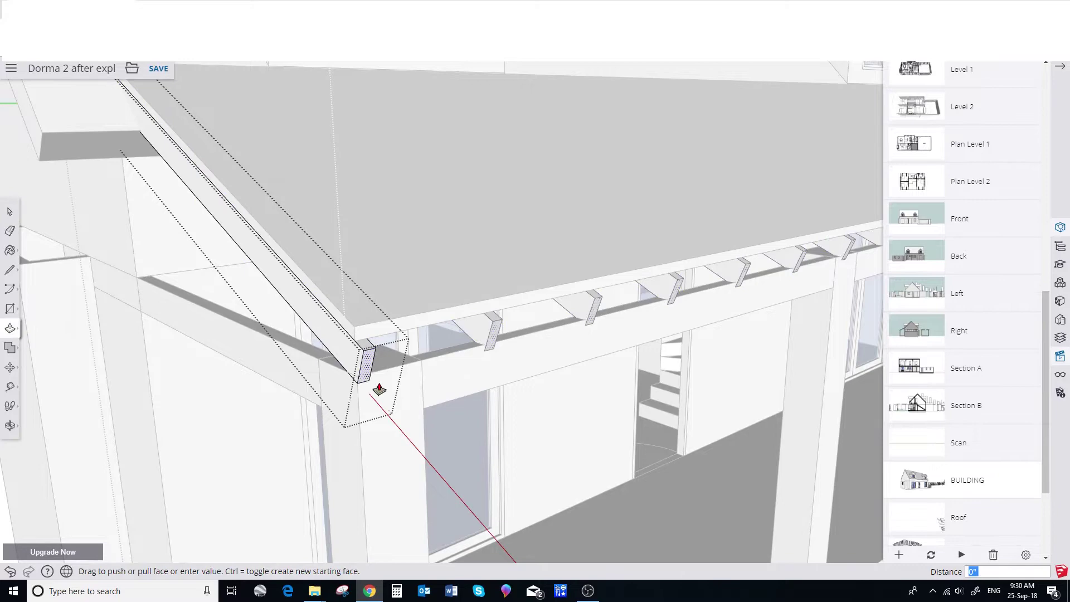
click(378, 376)
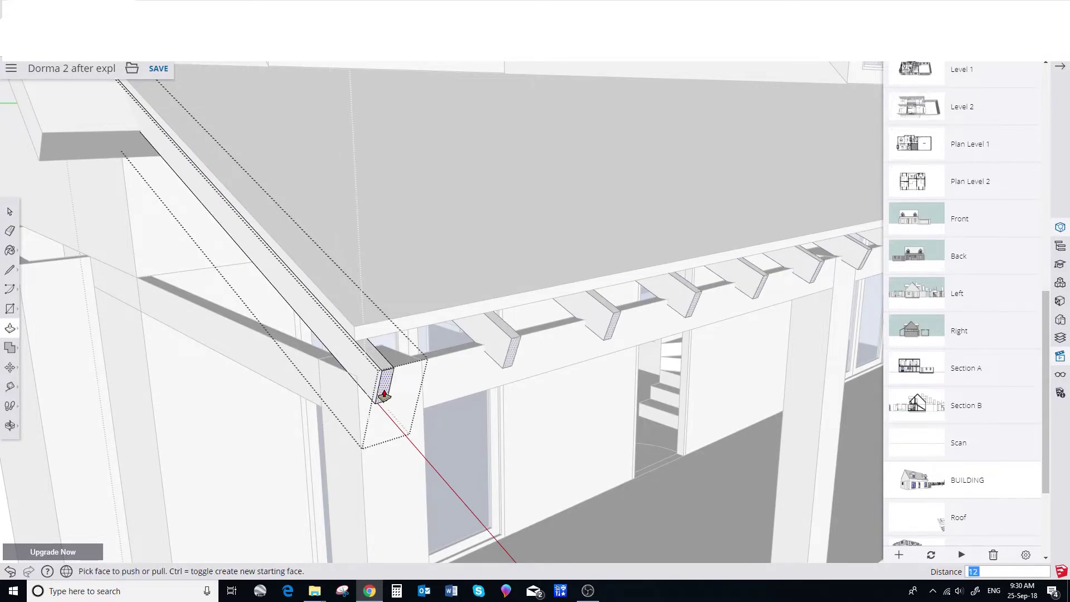
click(384, 394)
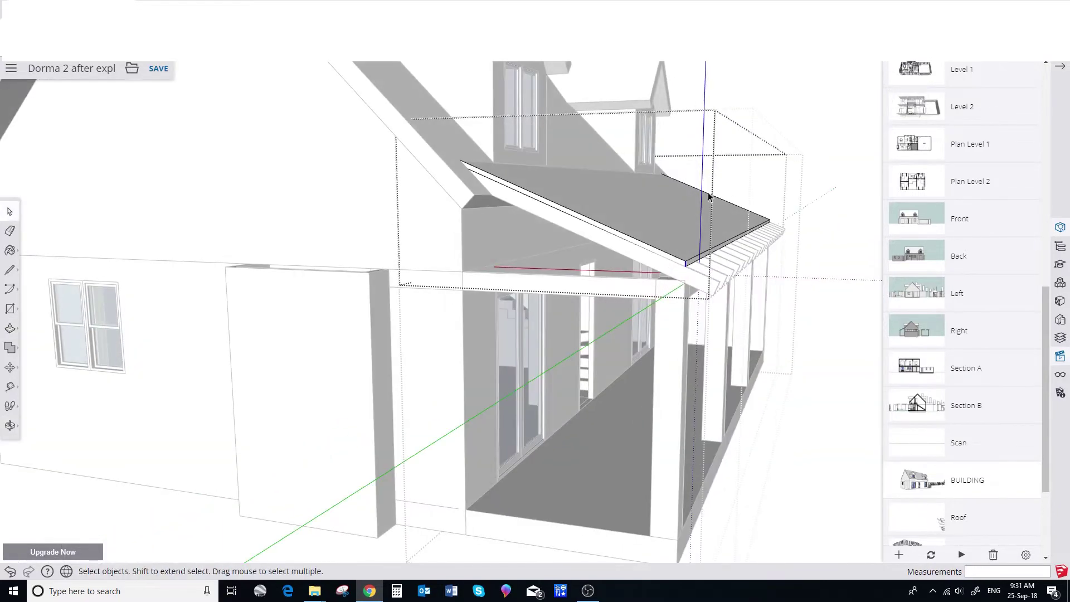
Step: Split the moulding profile on the porch fascia with a line and erase the unwanted edge
click(747, 232)
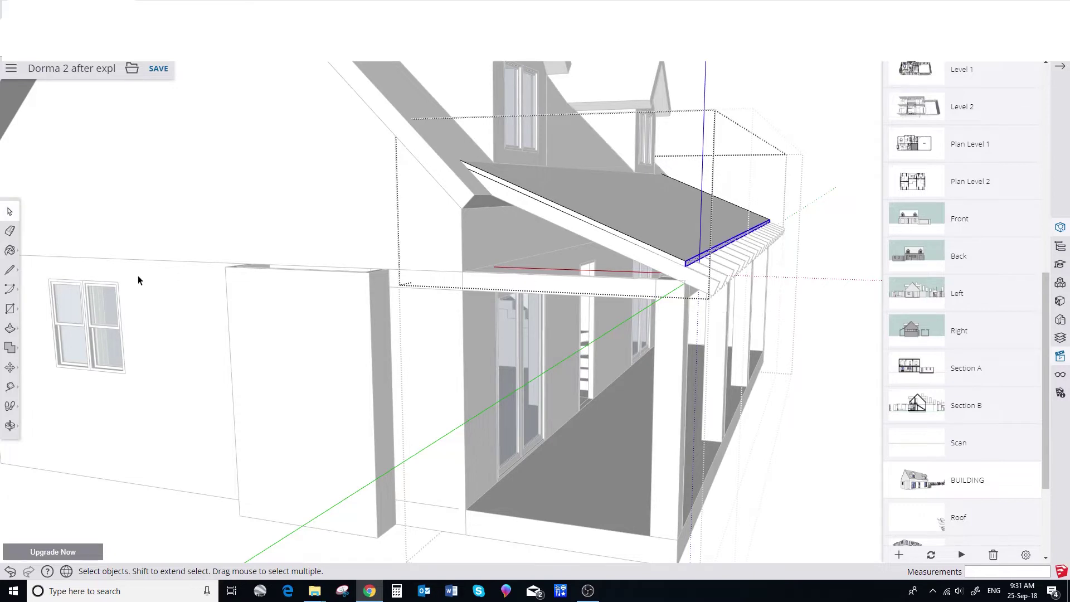
click(10, 367)
scroll(689, 261, up, 4)
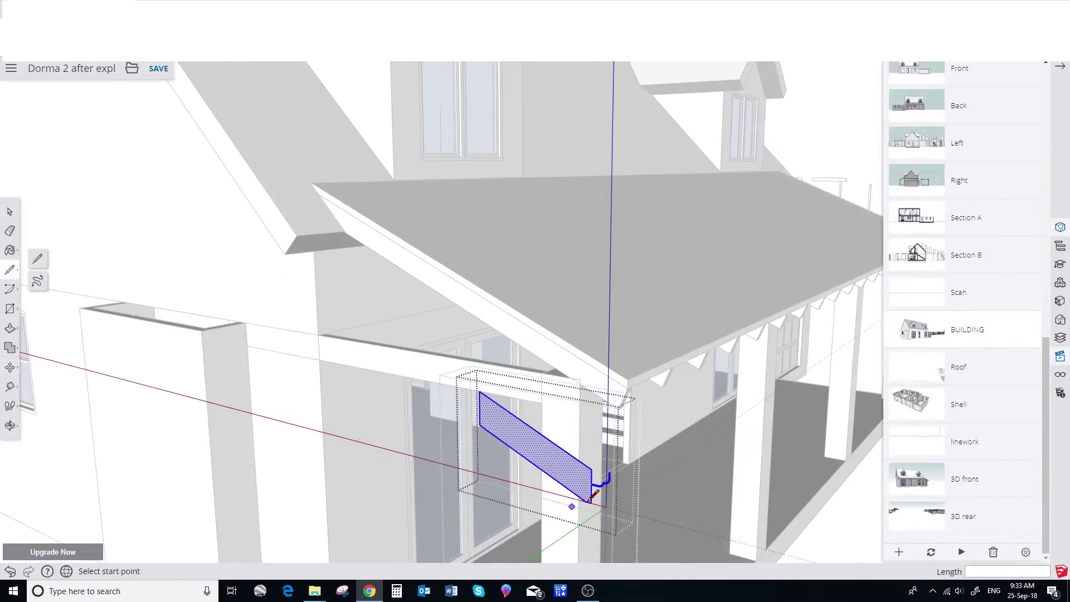
click(584, 500)
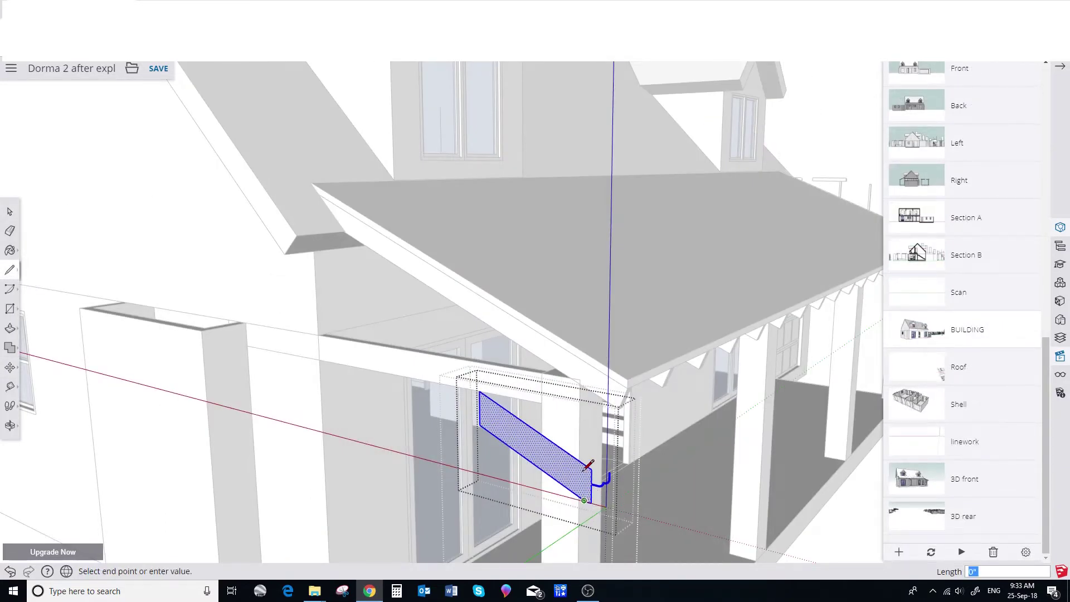
click(584, 467)
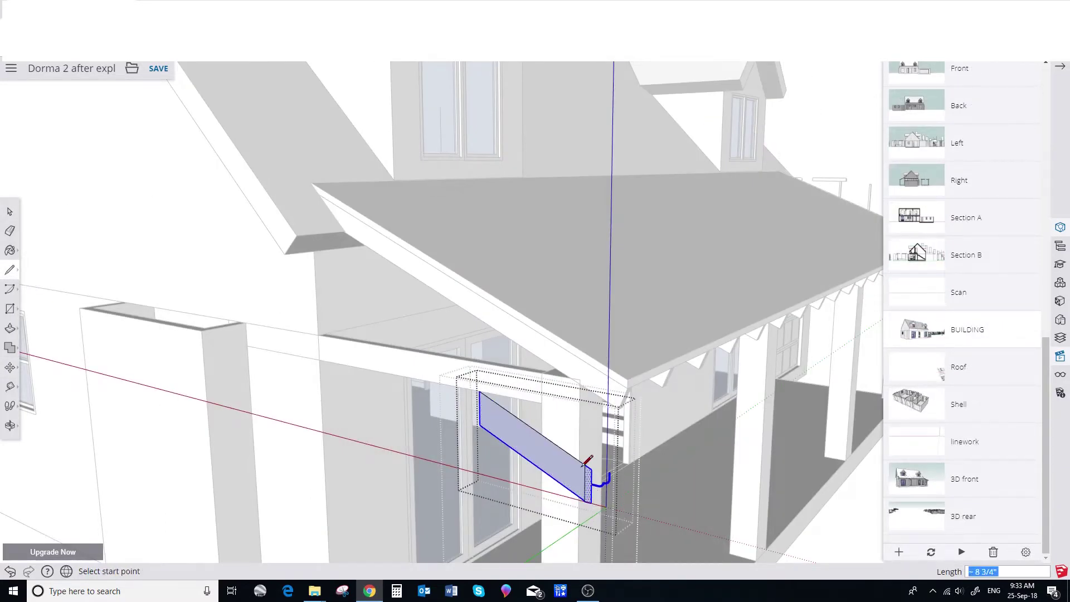
click(11, 230)
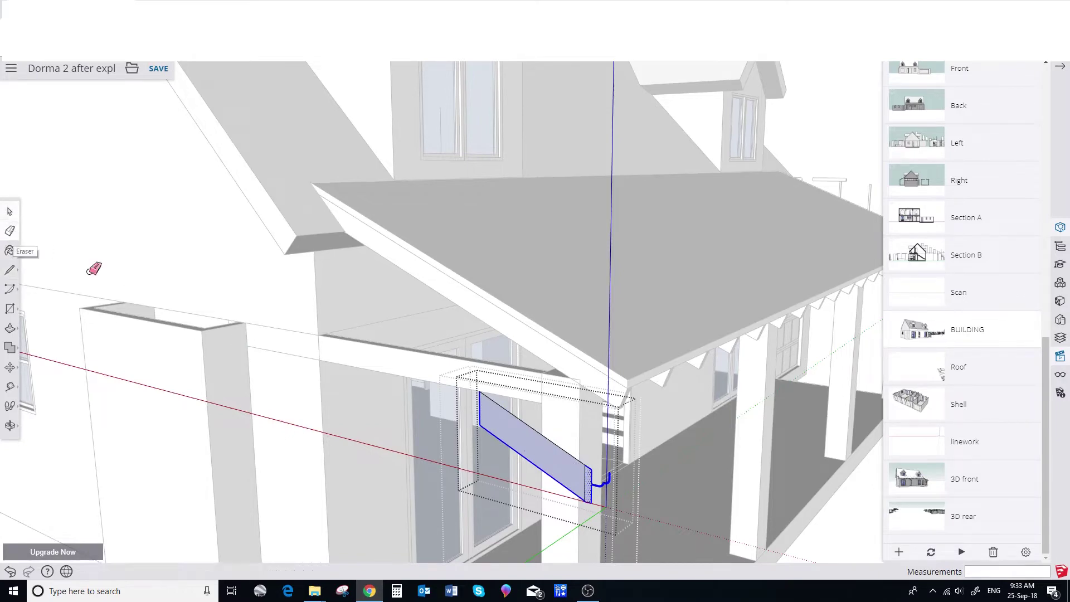
click(477, 396)
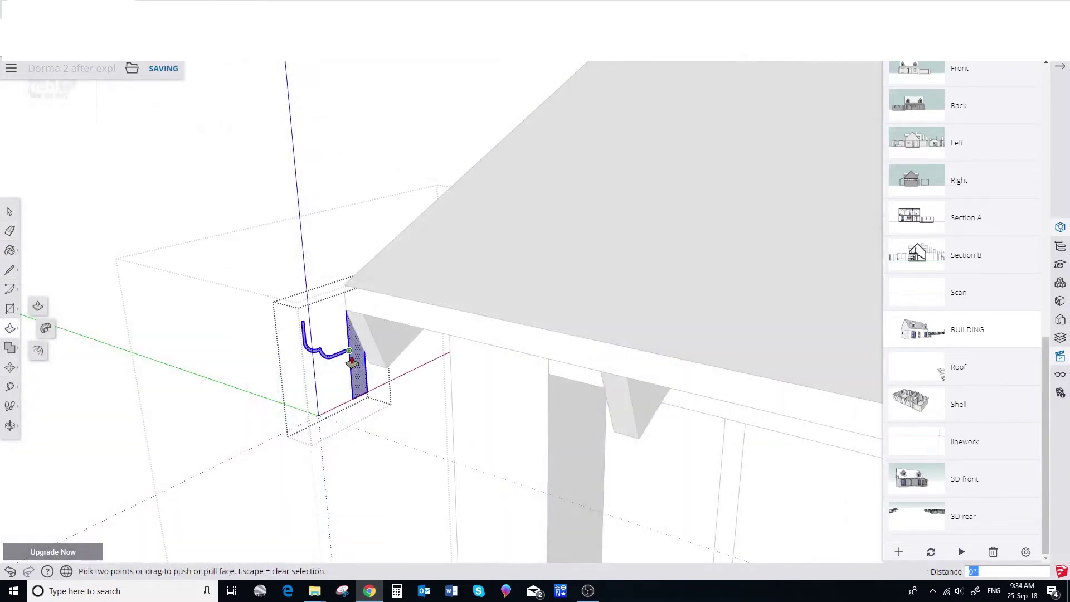
Step: Extrude the crown moulding along the fascia and start a line on the gable end edge
click(352, 361)
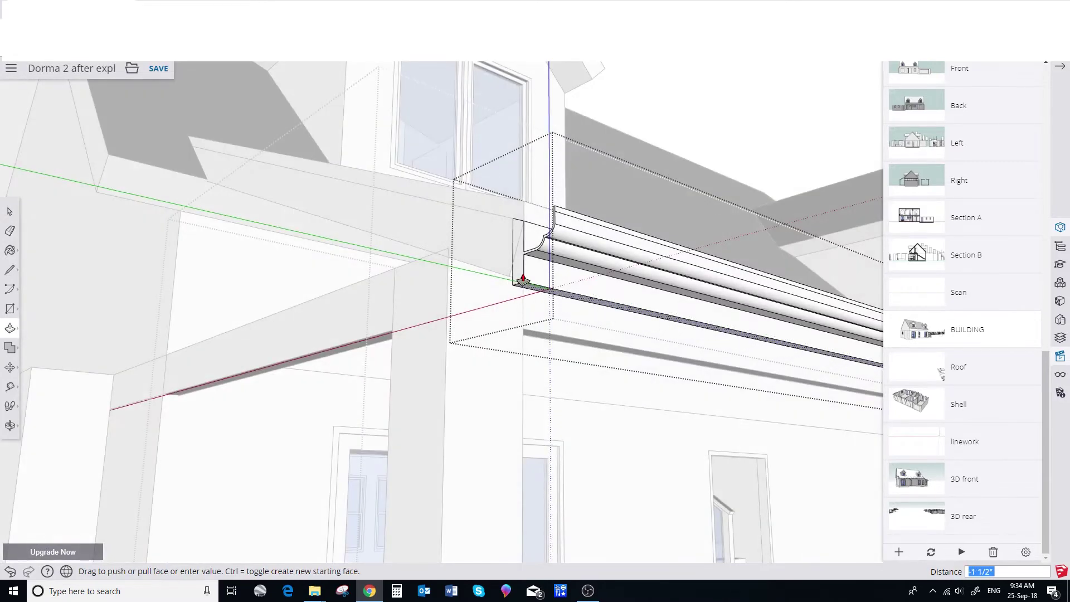
click(523, 279)
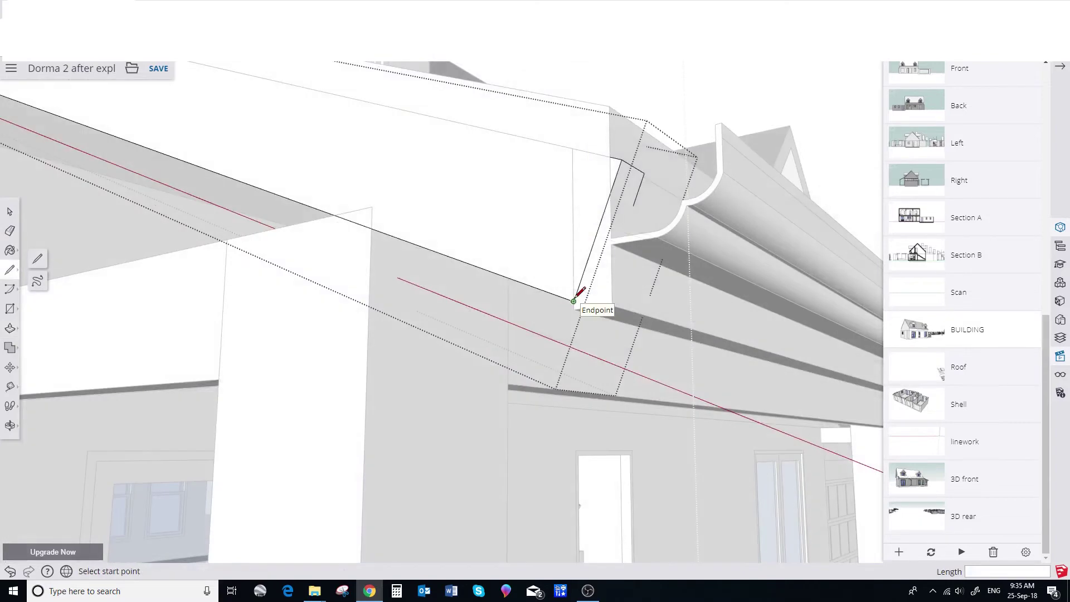
click(573, 301)
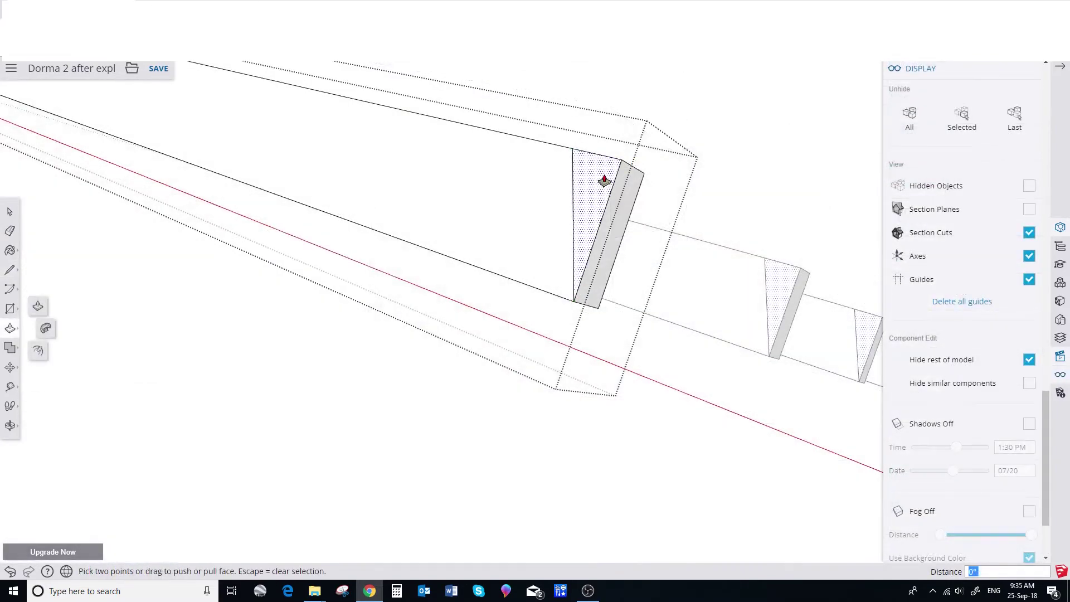
Step: Push the thin gable trim face out 2 inches and orbit around the house
click(604, 171)
click(652, 194)
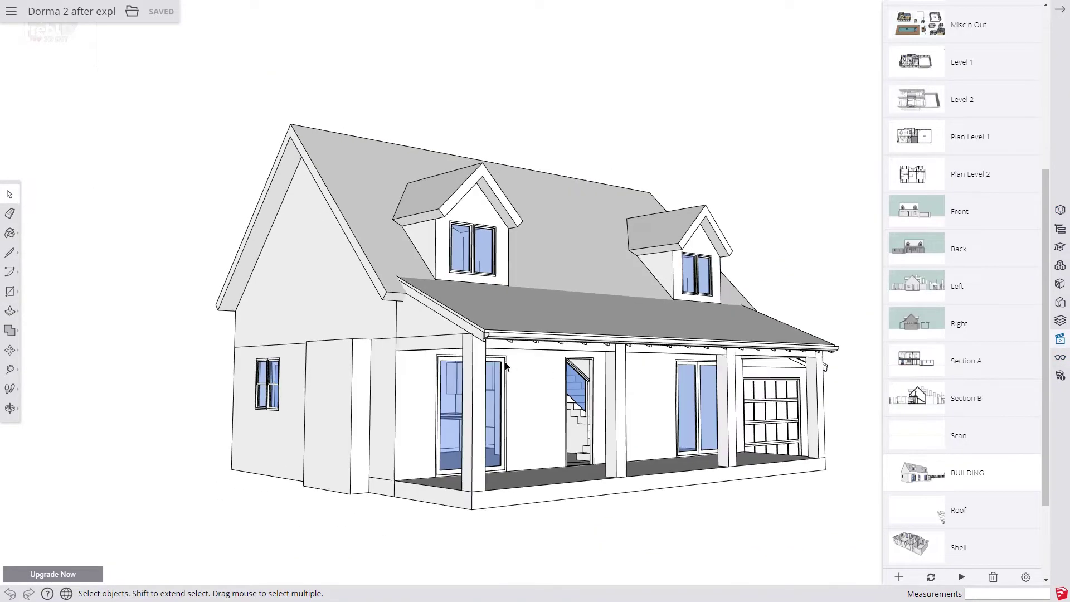
key(o)
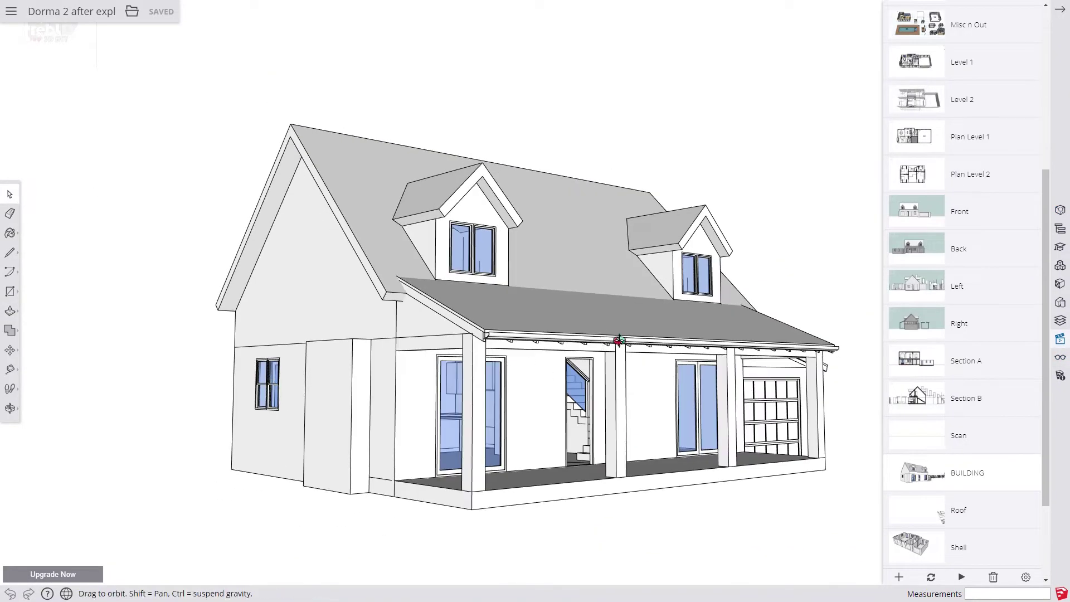
drag(617, 342, 691, 348)
key(space)
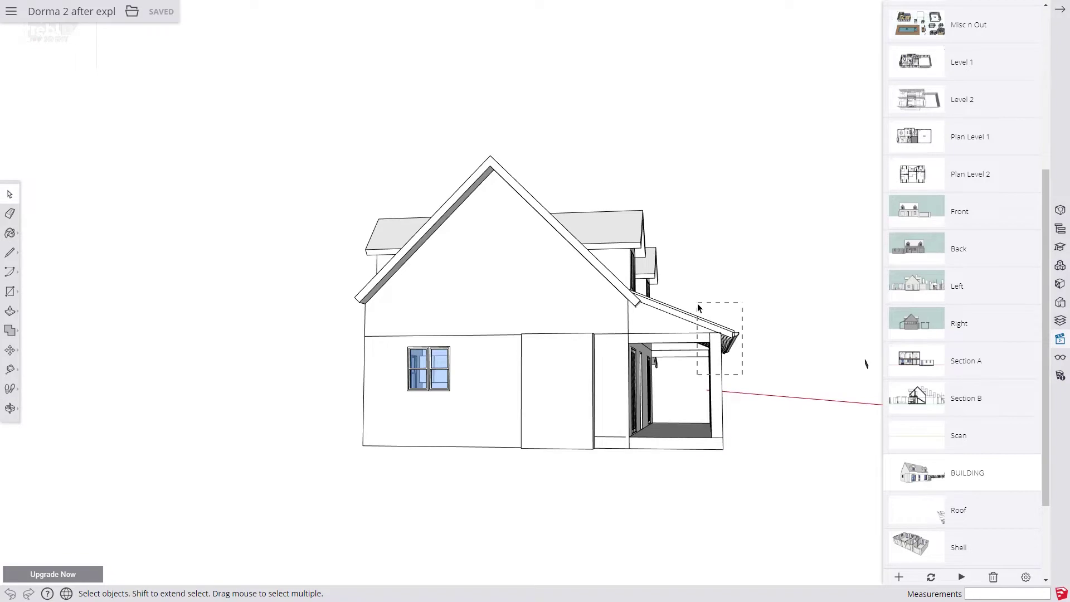
Step: Rotate-copy the porch-end pieces 180° about the roof ridge onto the opposite gable end
drag(742, 375, 698, 308)
key(o)
drag(866, 363, 393, 466)
key(space)
click(8, 349)
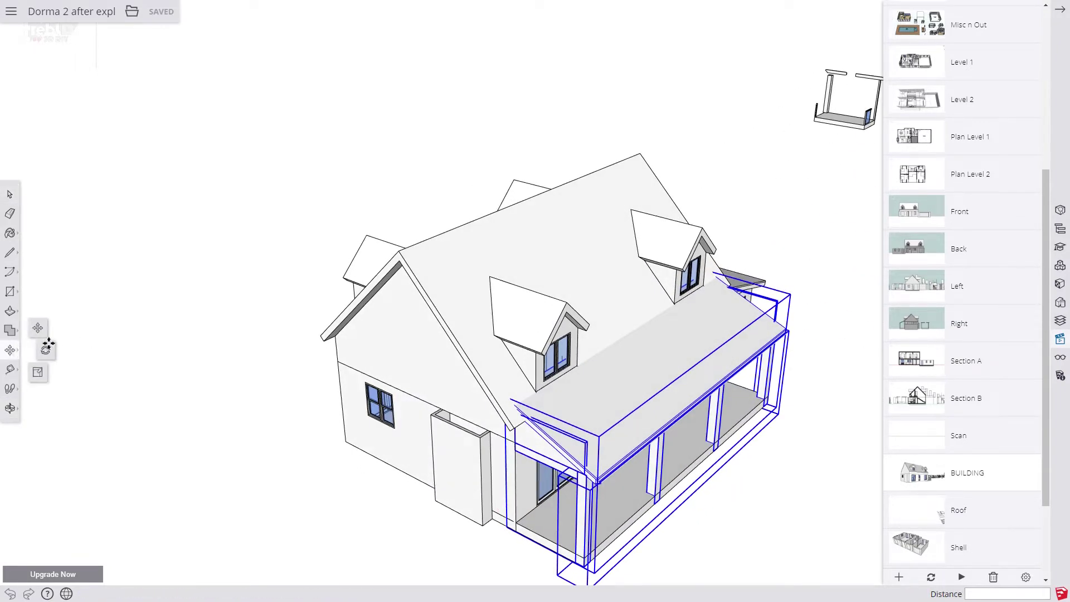
click(39, 349)
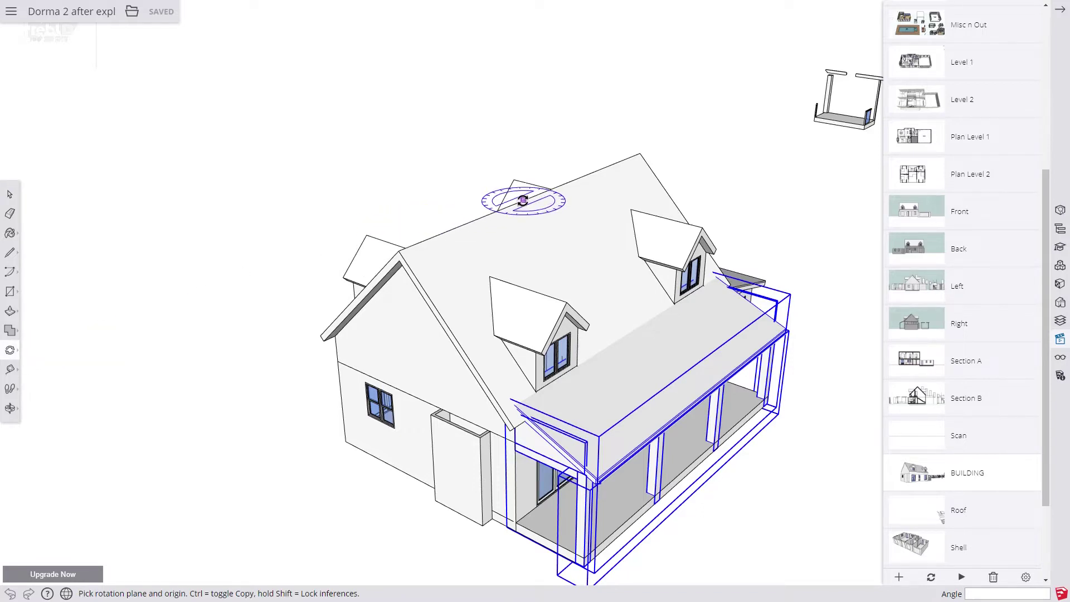
click(531, 196)
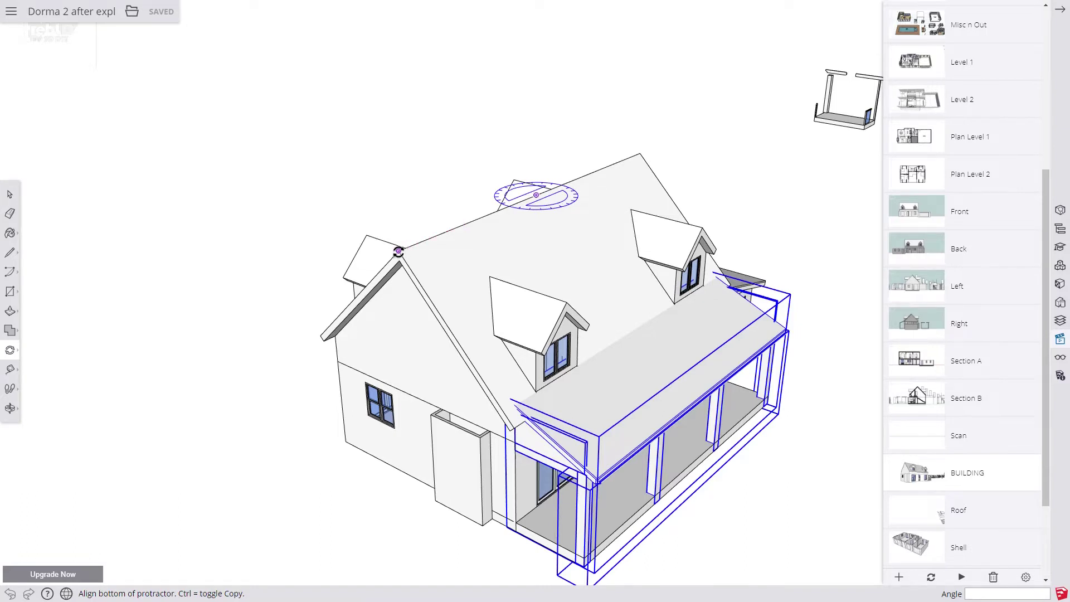
click(398, 251)
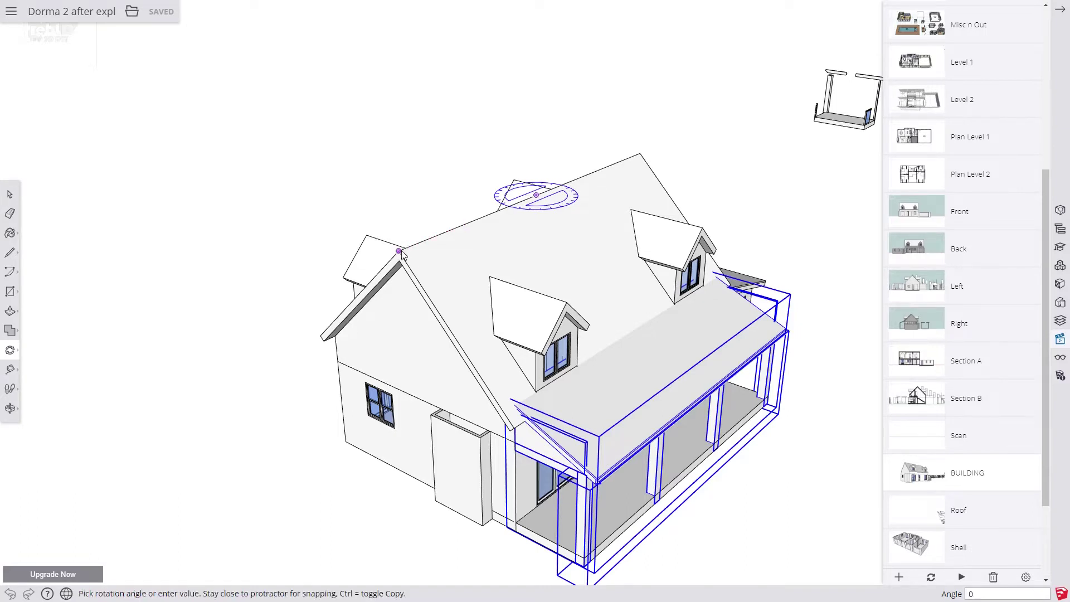
click(640, 155)
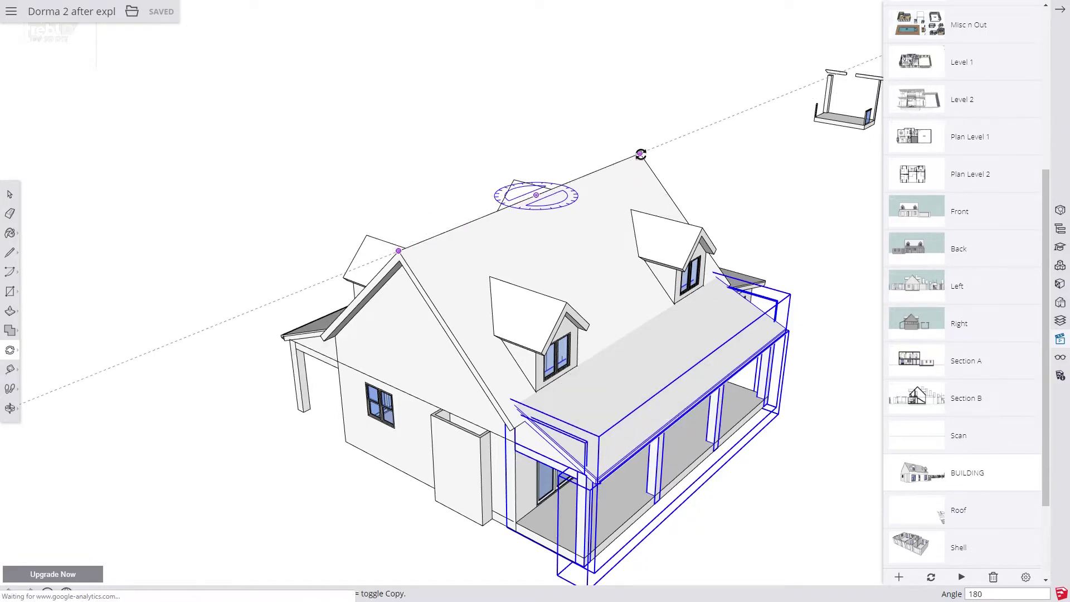
click(9, 195)
middle_drag(251, 341, 279, 304)
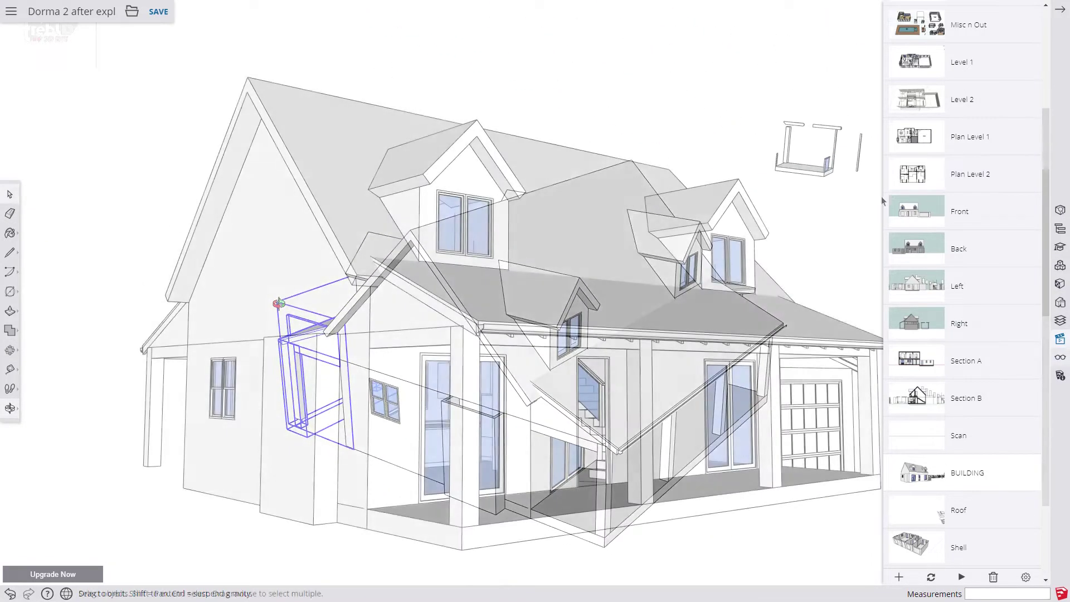
Step: Switch to the Level 2 scene and hide the bed
scroll(919, 167, up, 1)
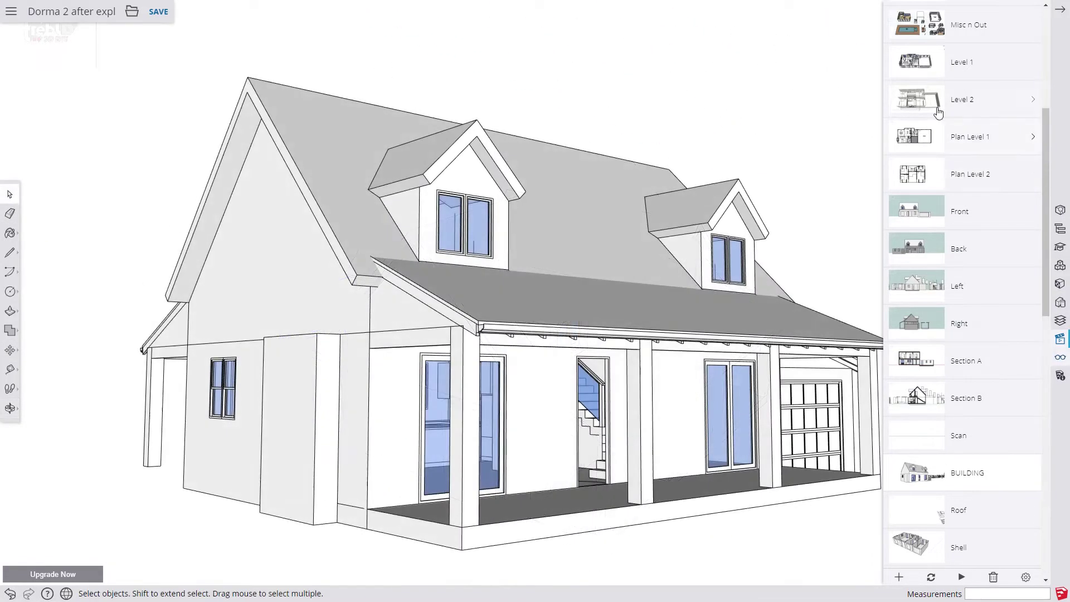
click(920, 132)
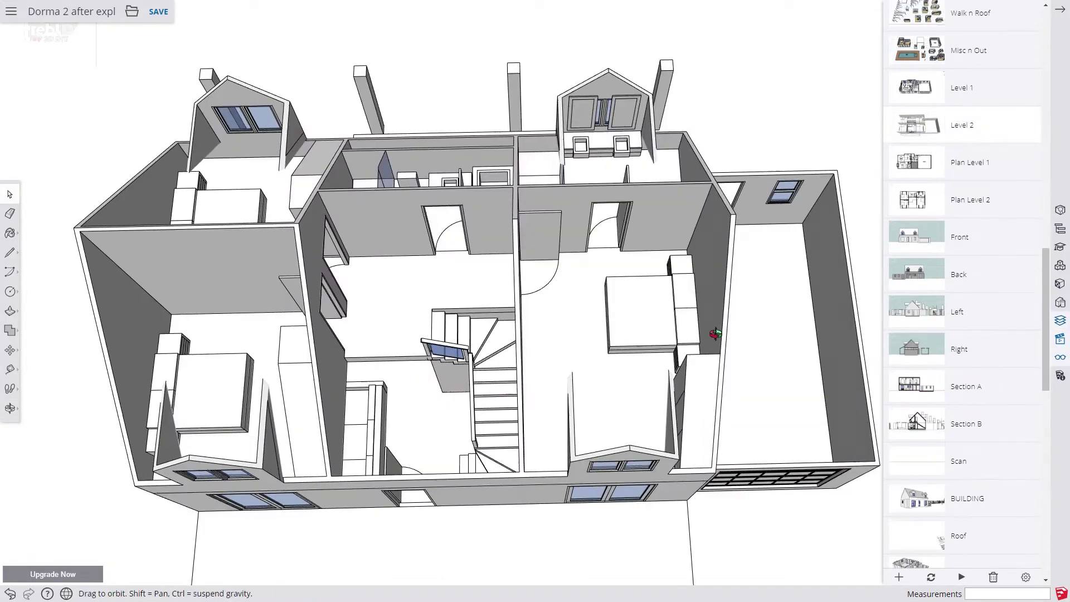
click(680, 293)
right_click(680, 292)
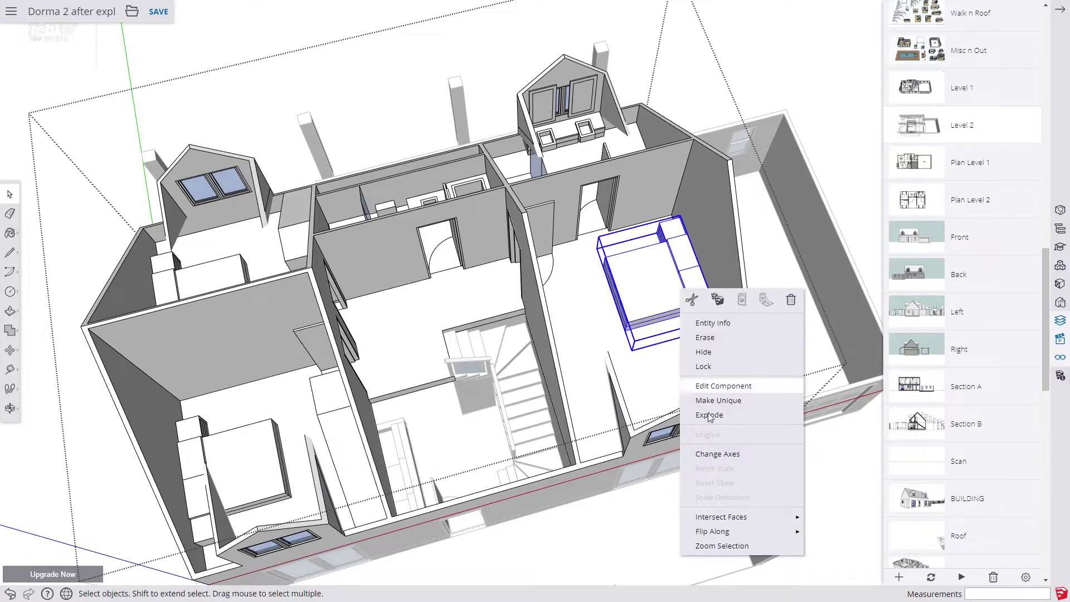
click(706, 354)
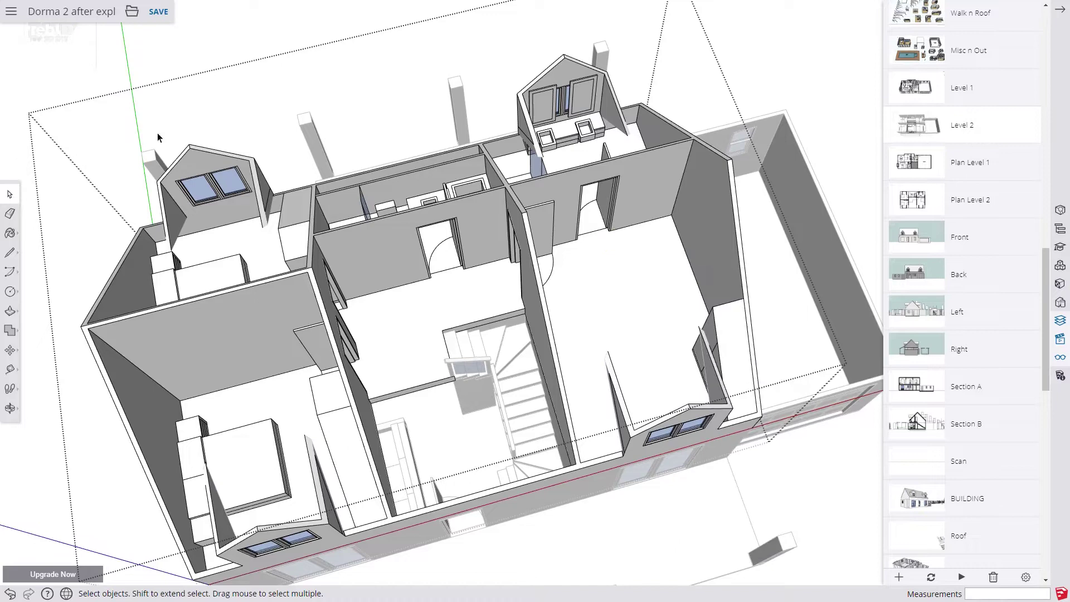
Step: Orbit the upper floor, select the back gable wall face and start measuring from its edge
middle_drag(475, 304, 690, 262)
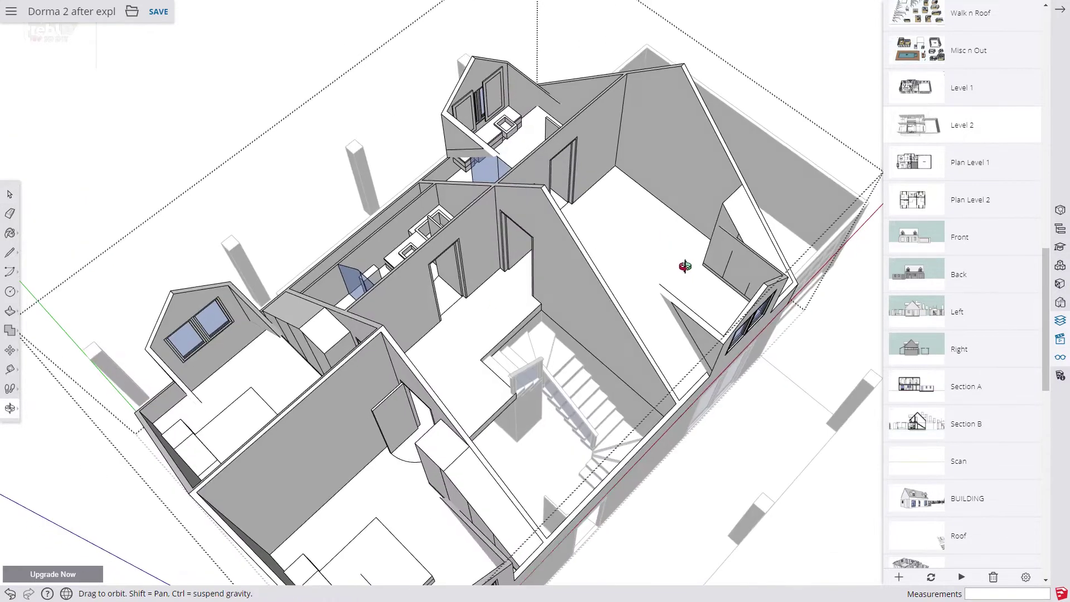
triple_click(662, 154)
click(663, 157)
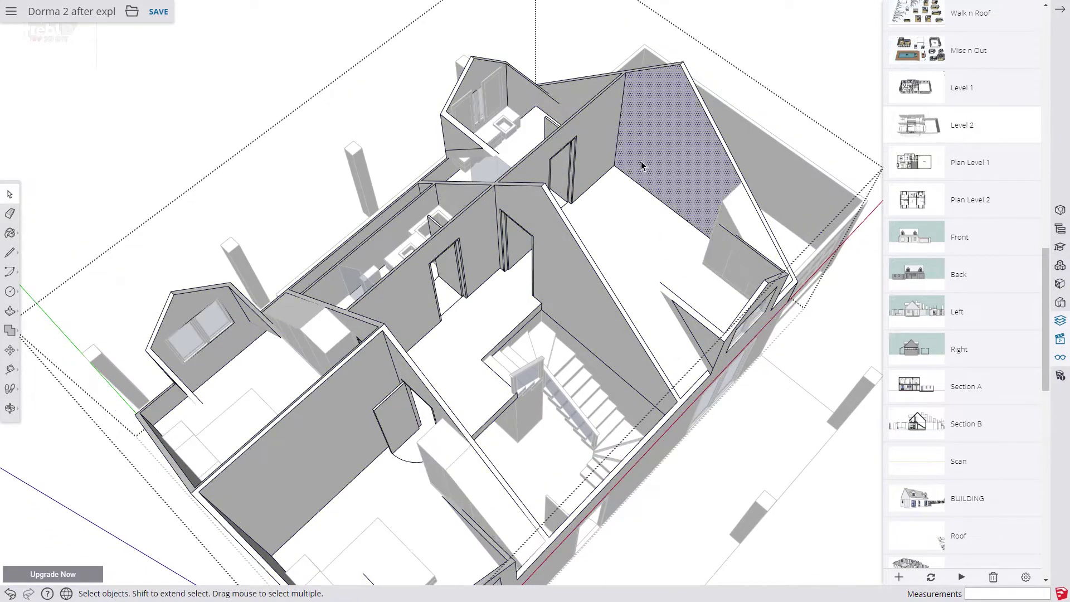
click(11, 370)
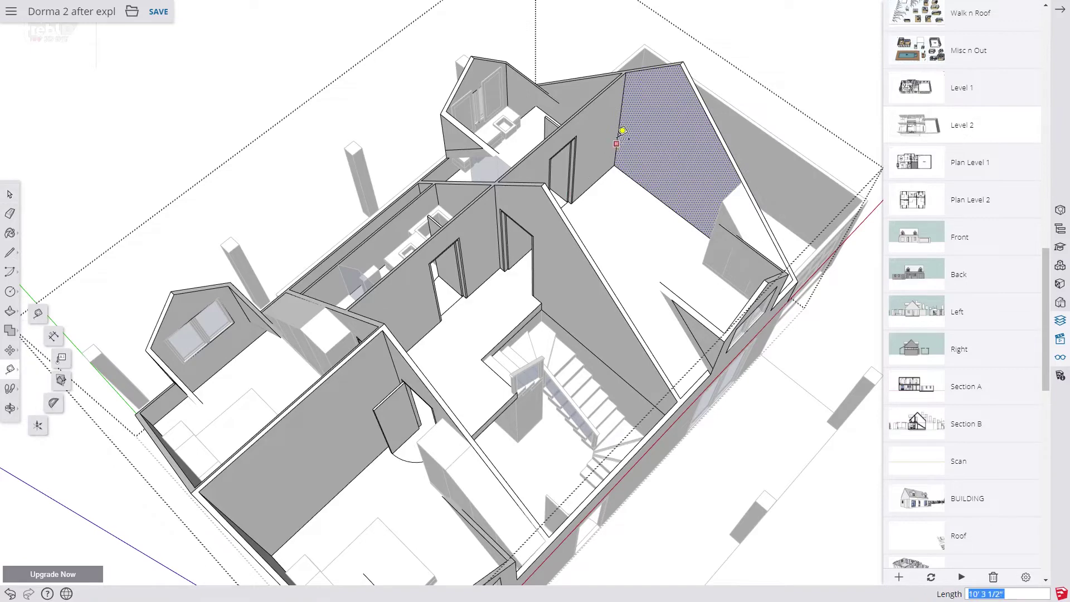
click(616, 138)
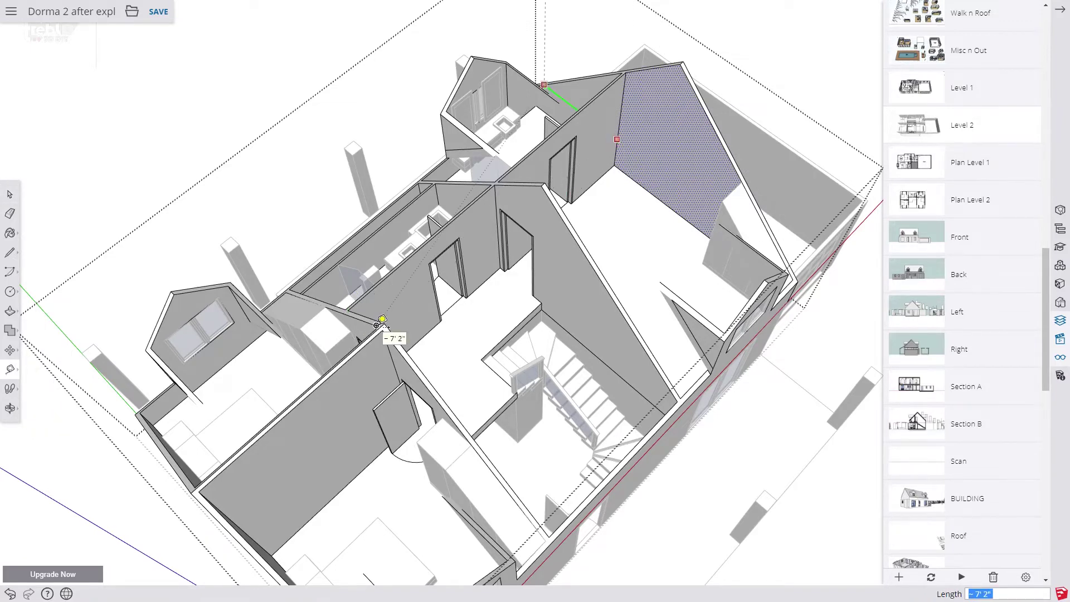
scroll(379, 322, up, 8)
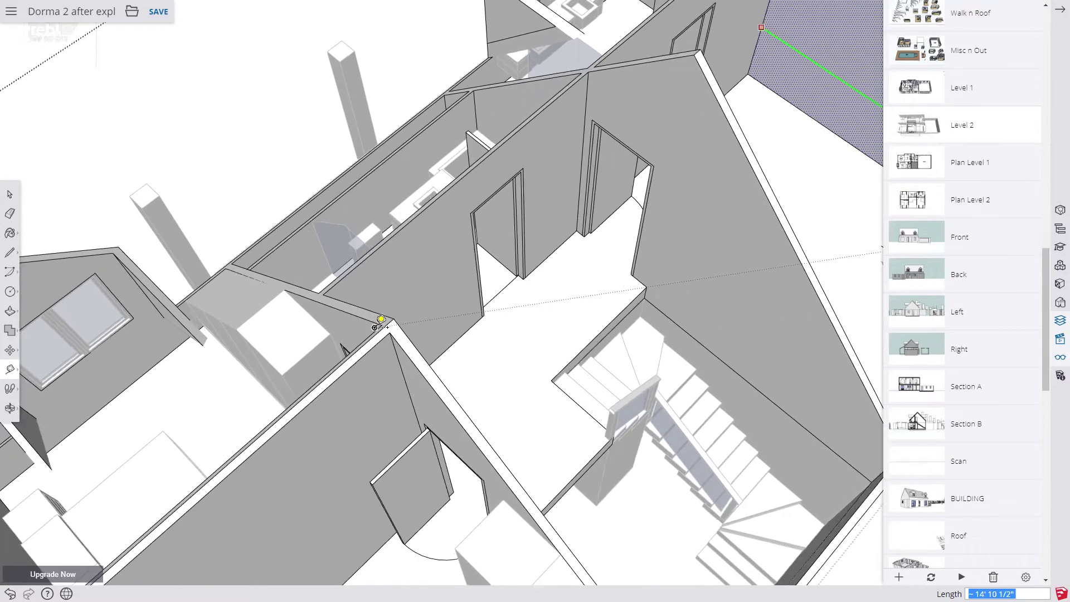
scroll(379, 323, up, 6)
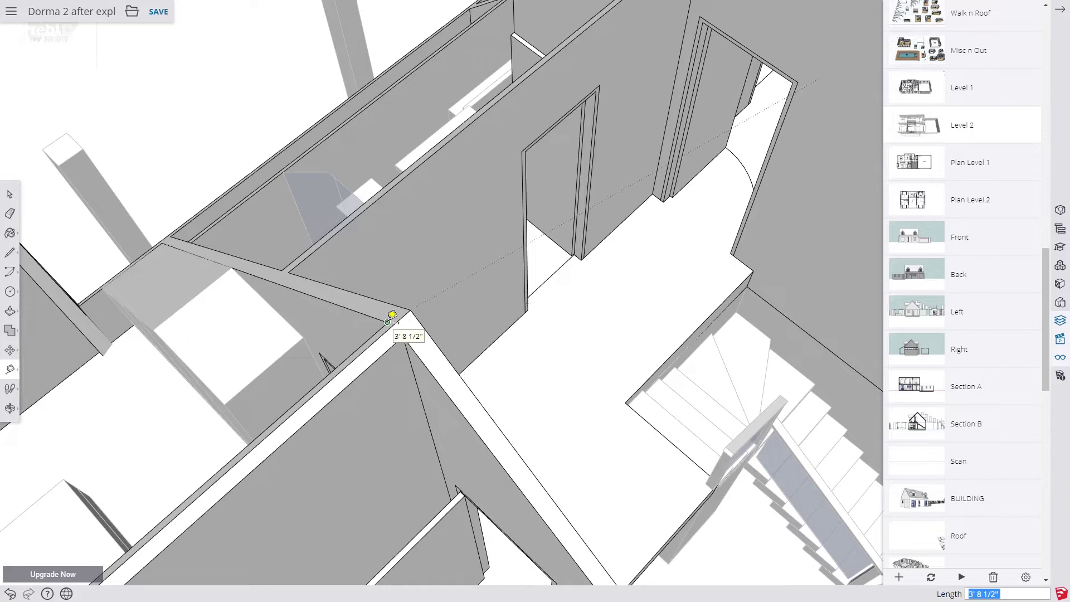
scroll(379, 355, down, 3)
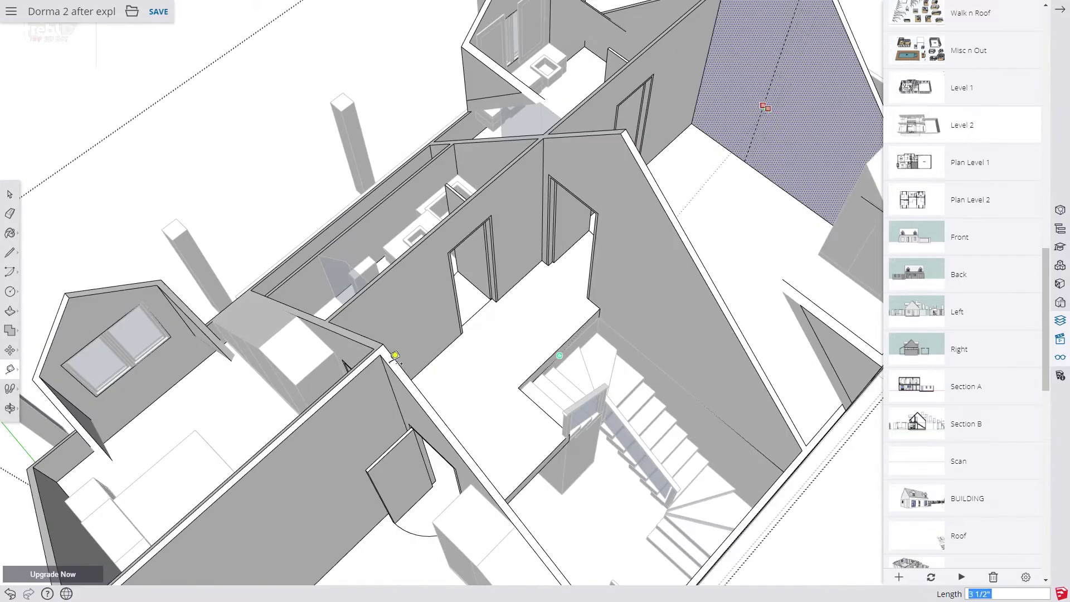
Step: Lay out 4' and 6' tape-measure guides across the gable wall, then show the arc variants
key(a)
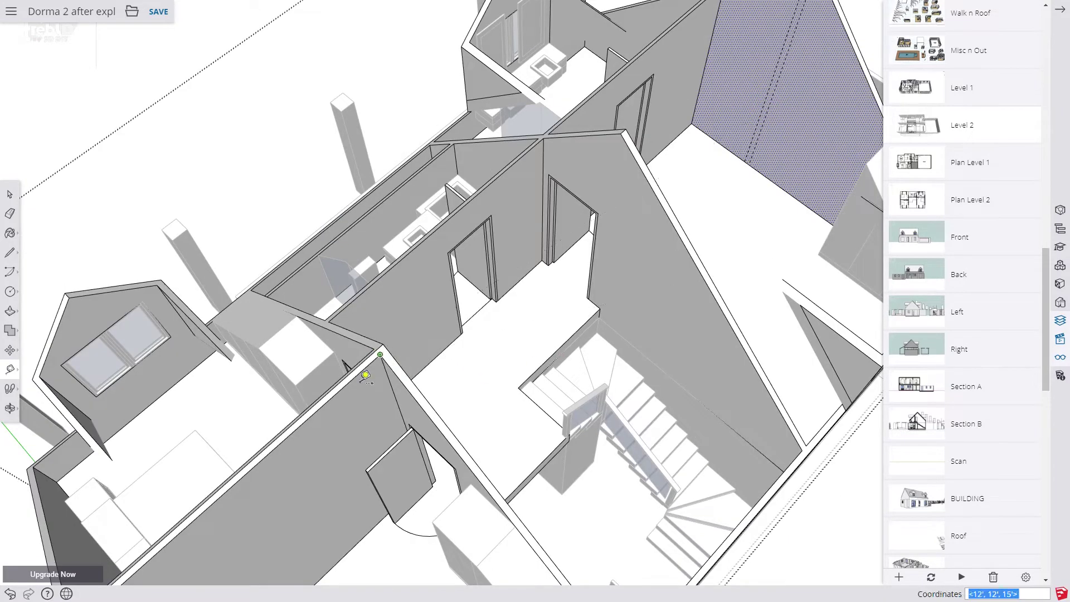
click(13, 372)
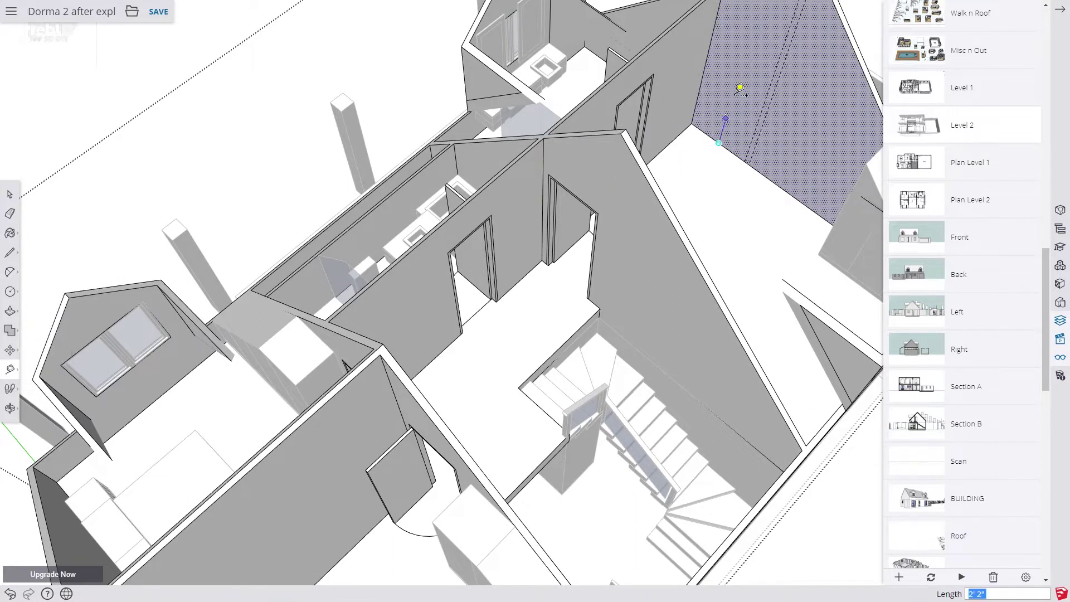
text(4')
key(Return)
click(708, 135)
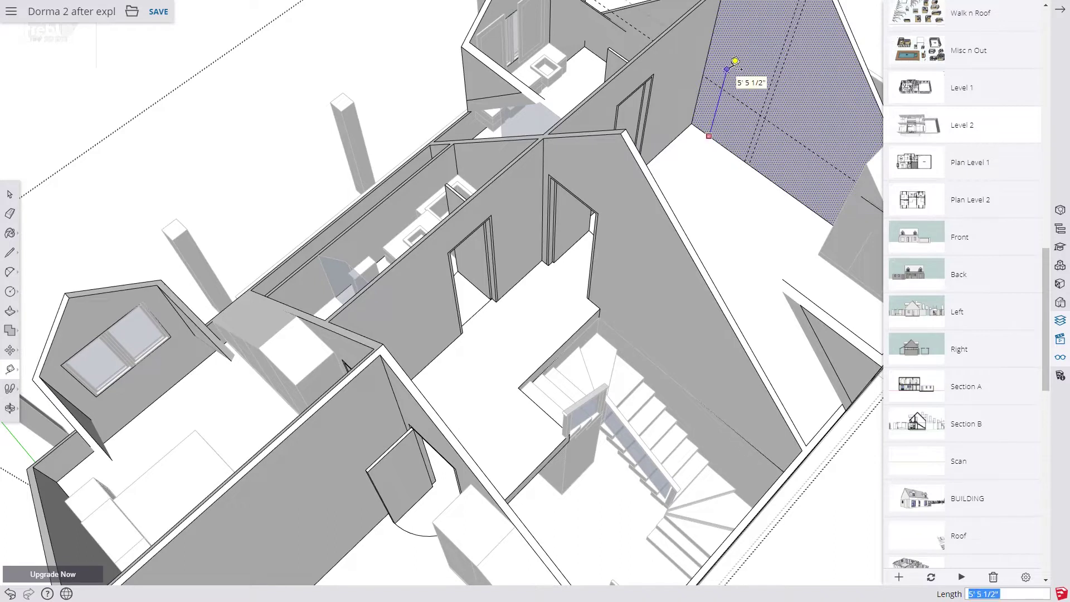
text(6')
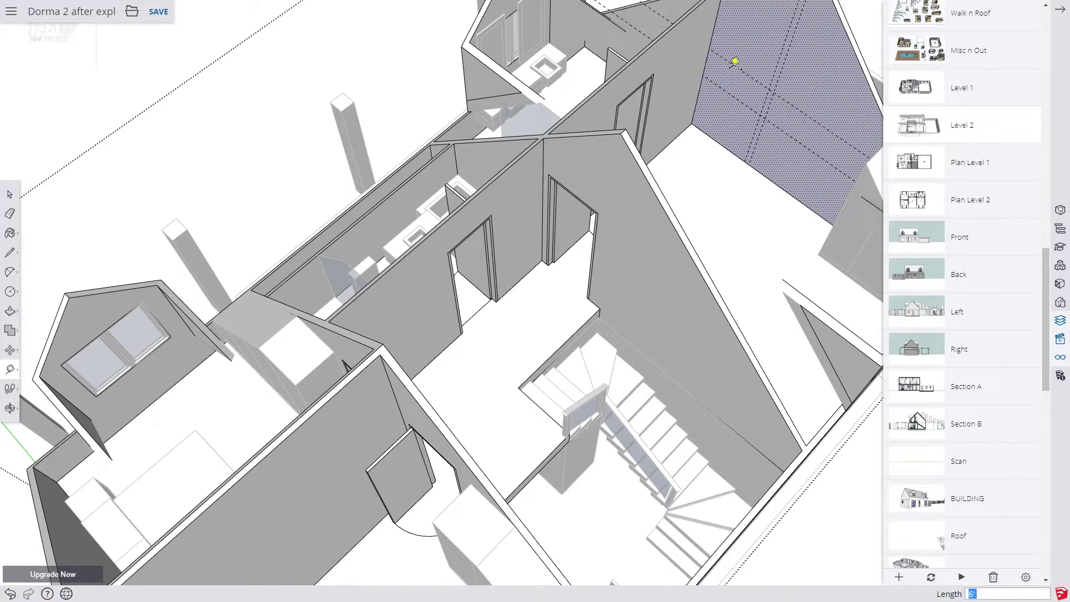
click(9, 273)
Step: Draw a centre-point arc at the guide intersection on the gable wall and close it with a line
click(38, 241)
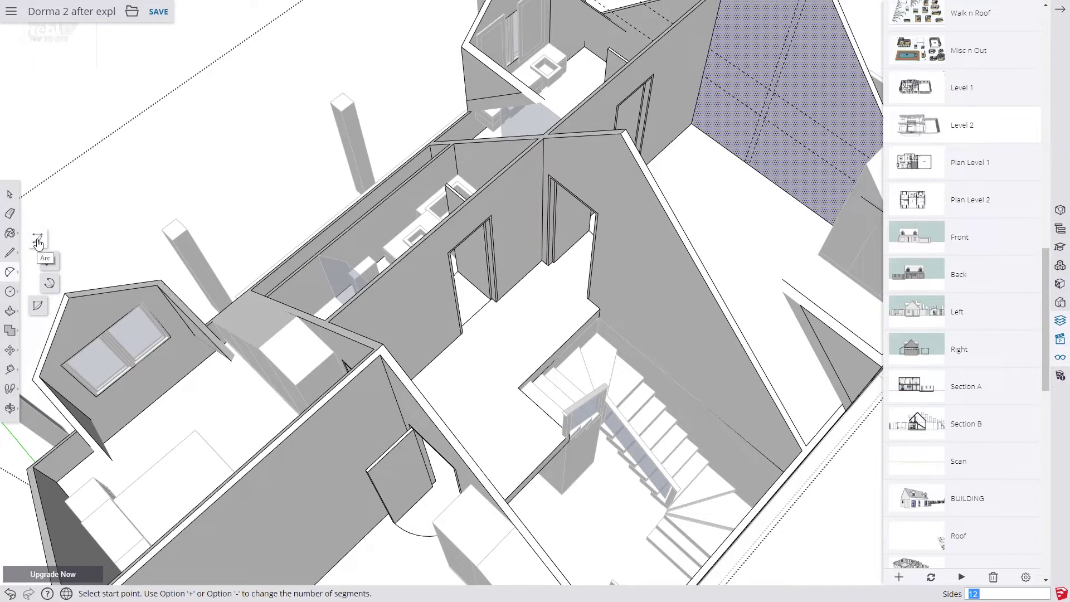
click(38, 240)
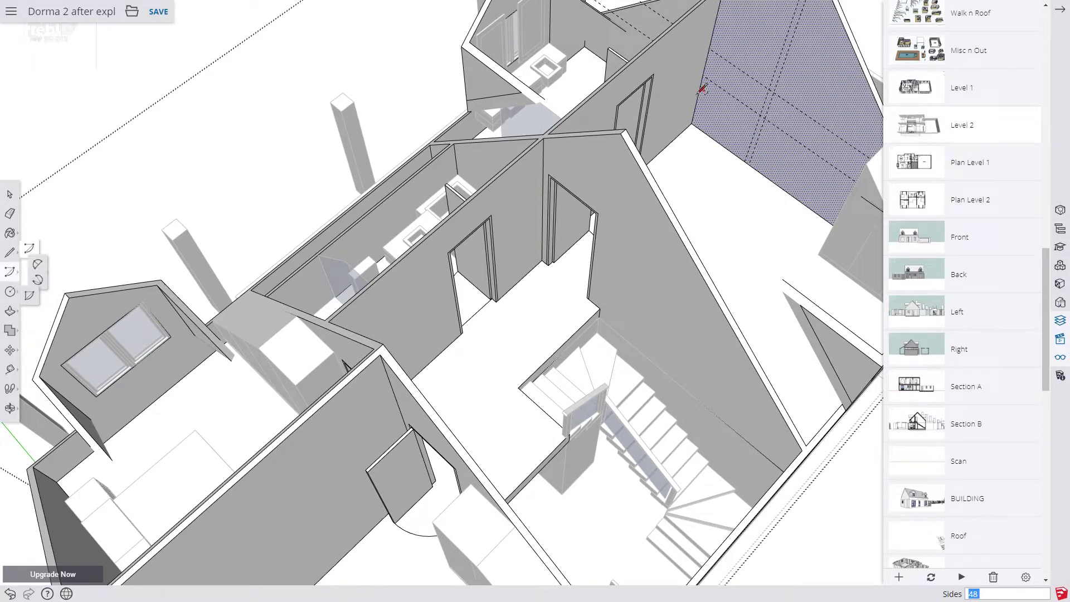
click(769, 88)
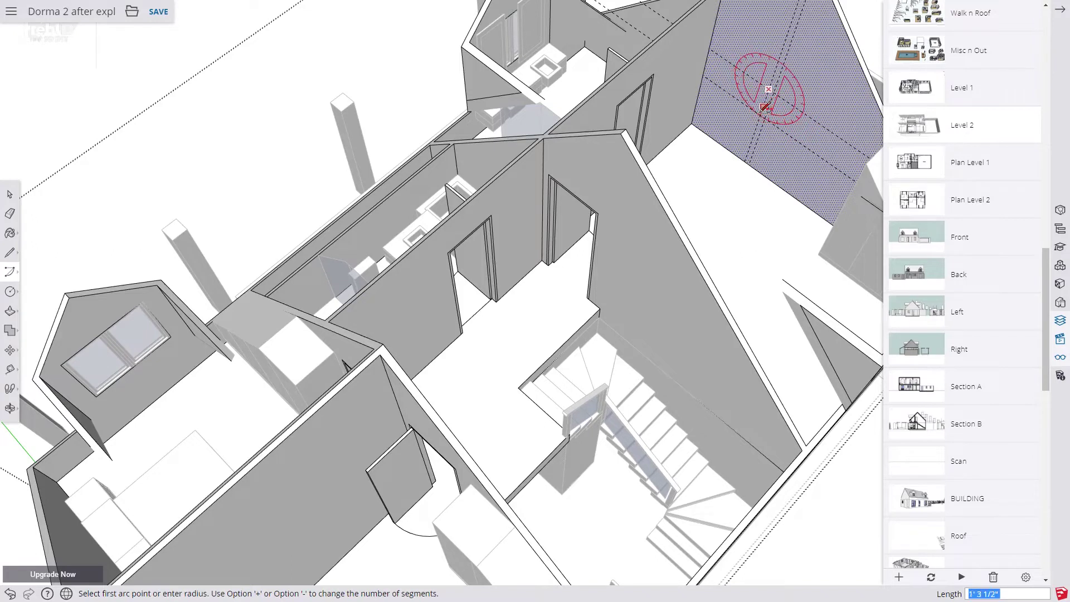
click(760, 115)
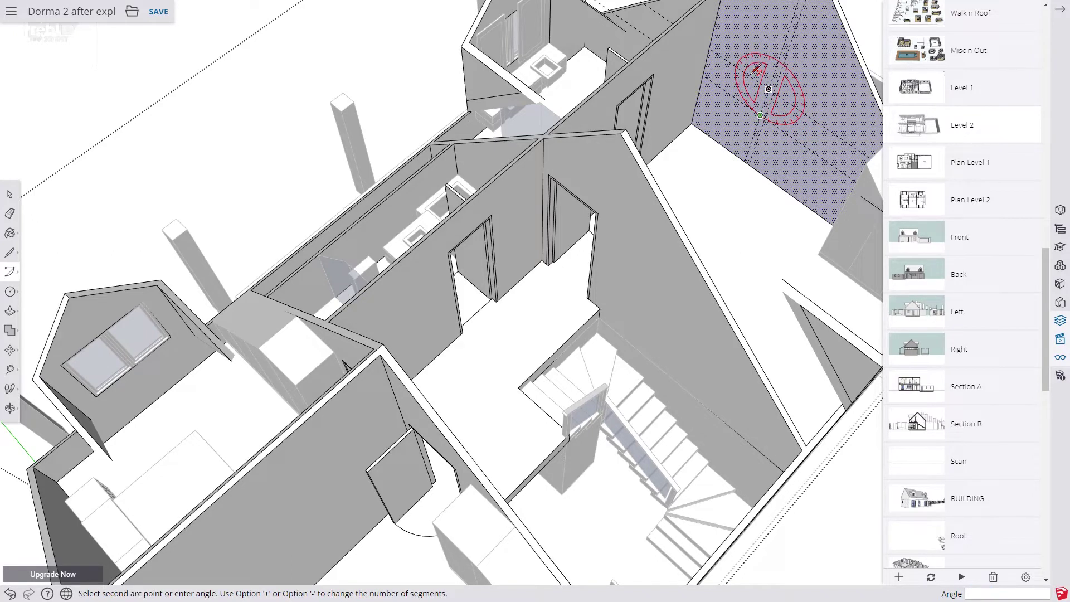
click(786, 53)
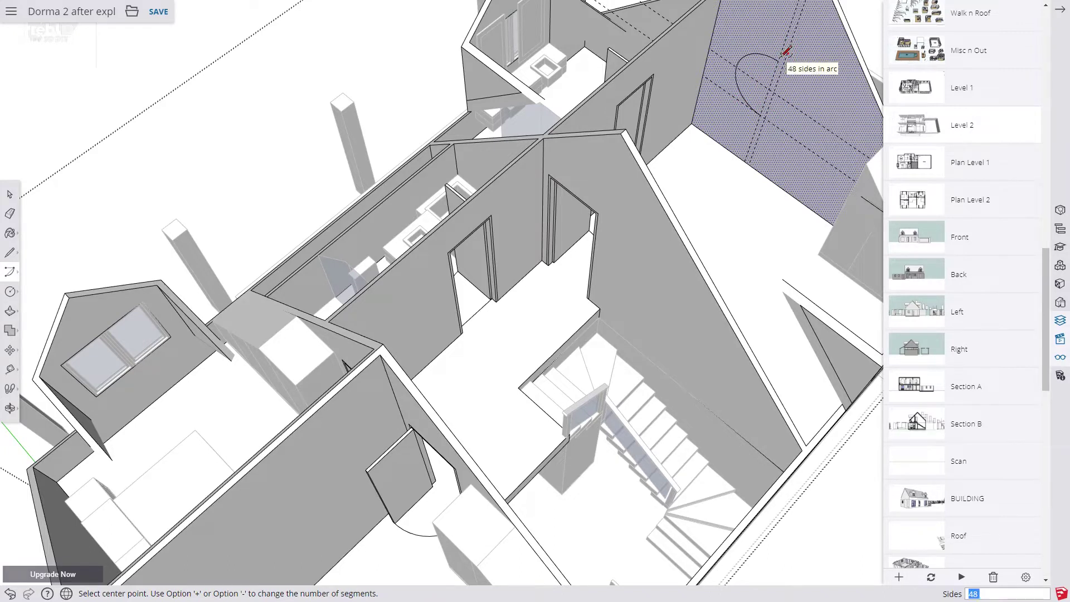
click(11, 254)
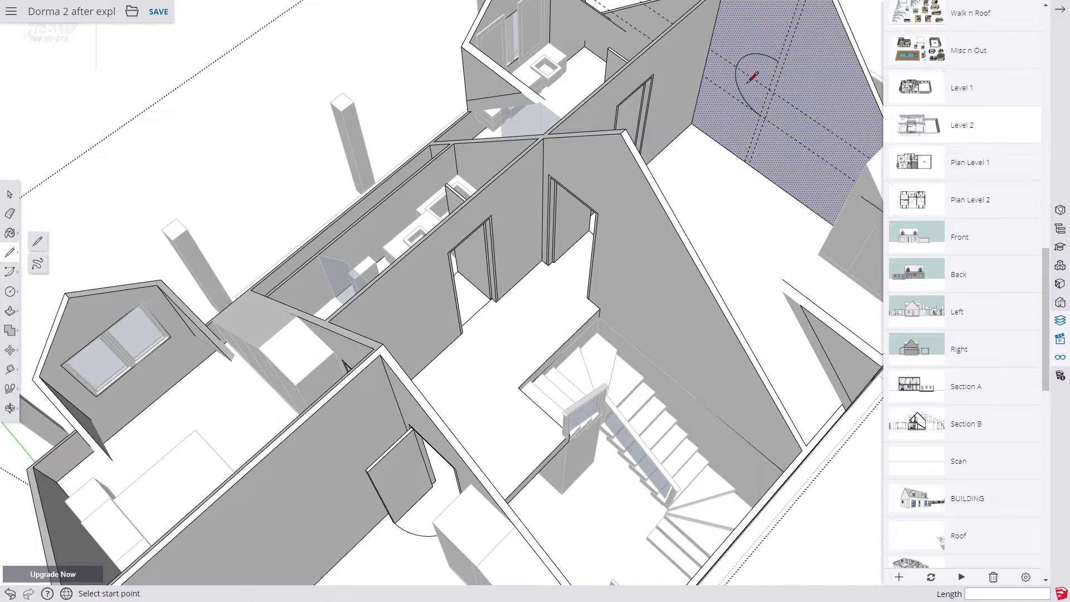
click(778, 61)
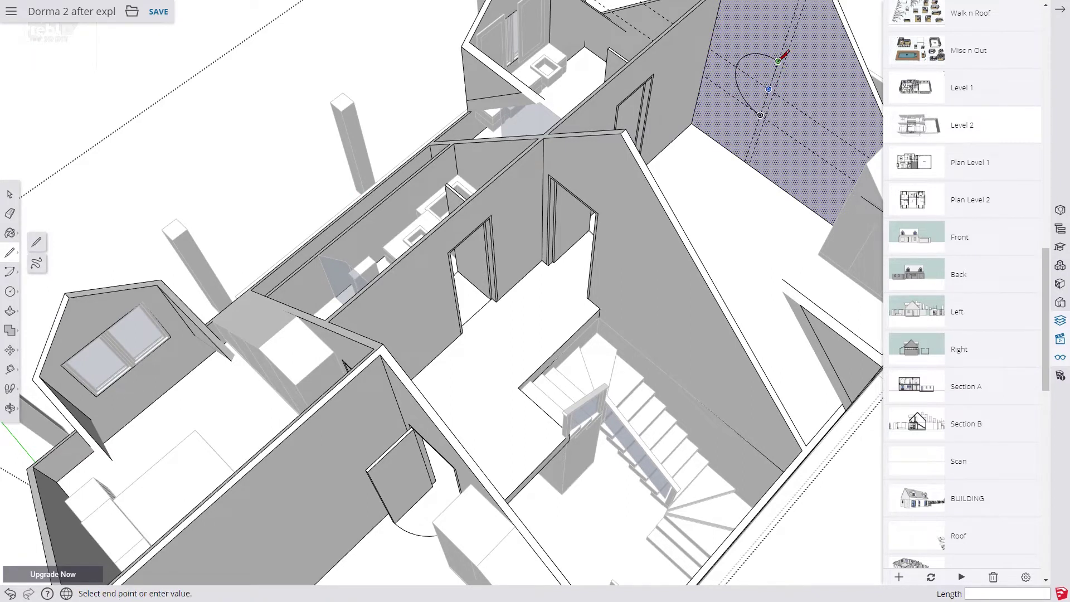
click(760, 114)
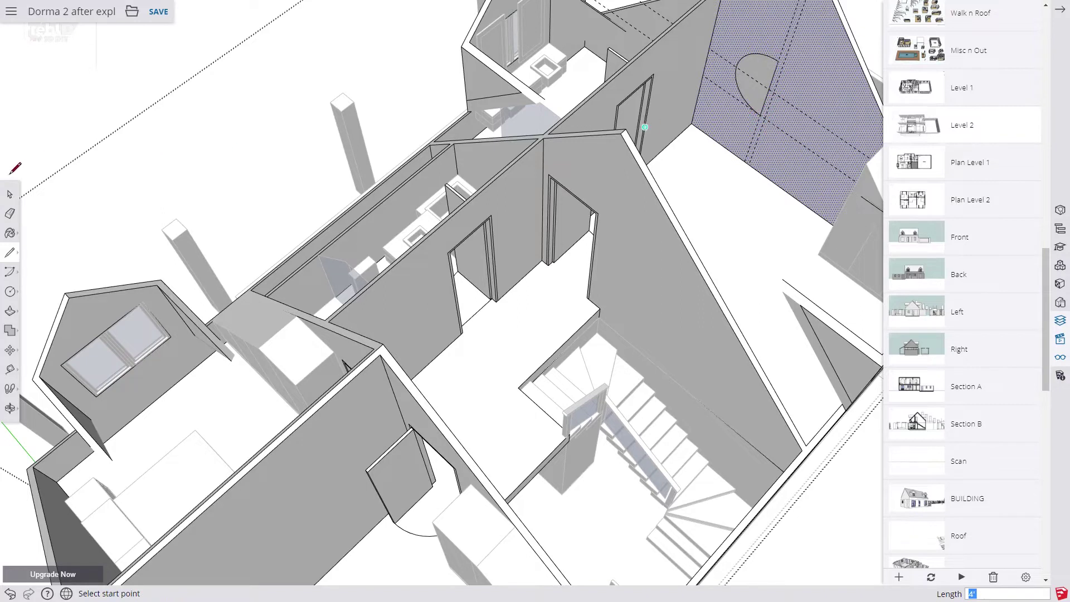
Step: Select the new half-disc face and copy it
click(11, 193)
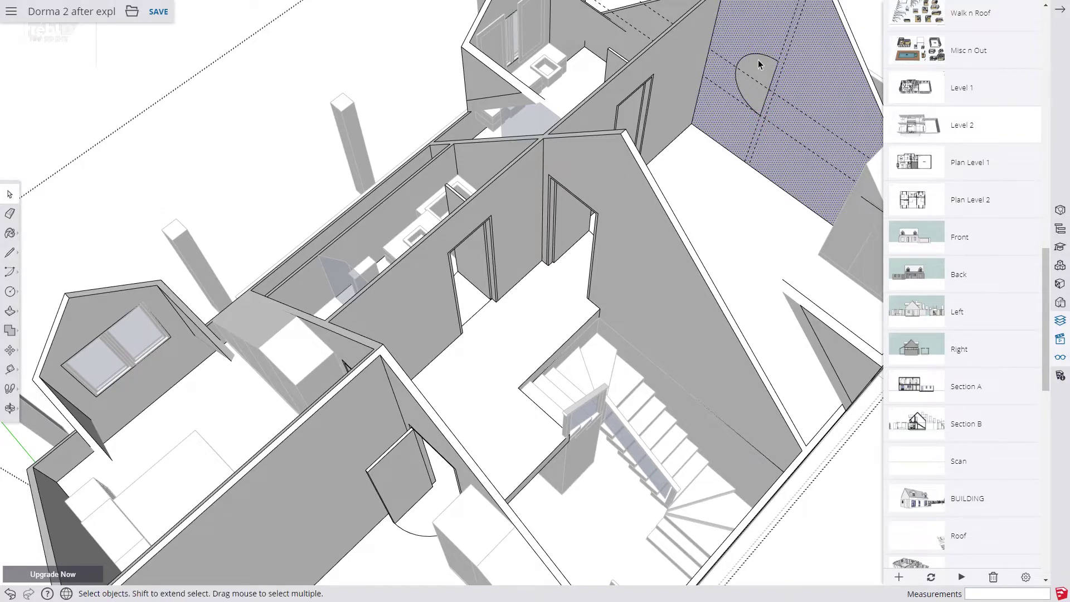
click(759, 64)
right_click(759, 64)
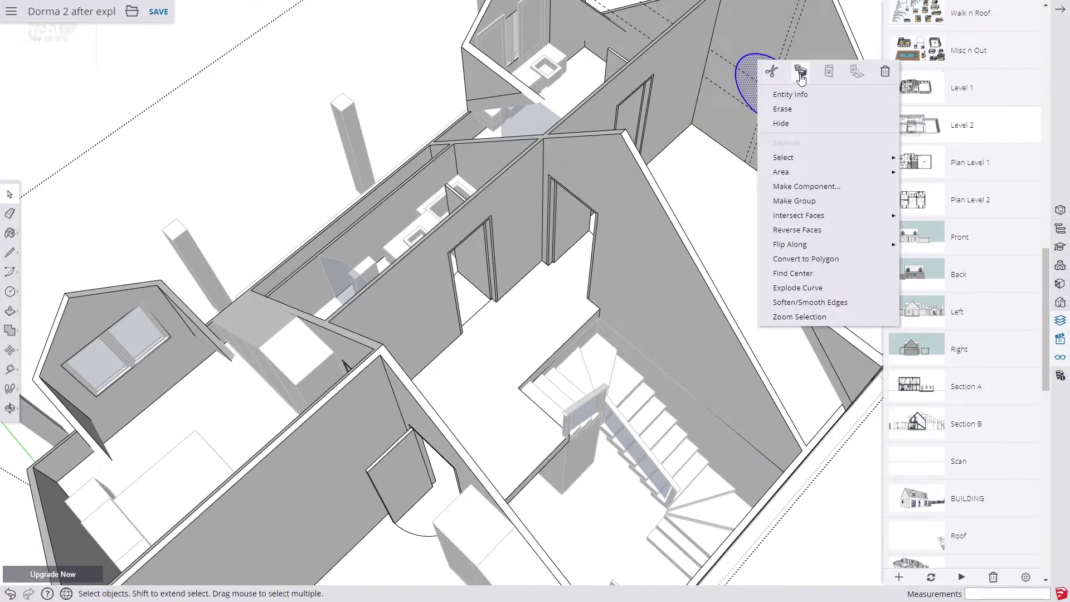
click(798, 78)
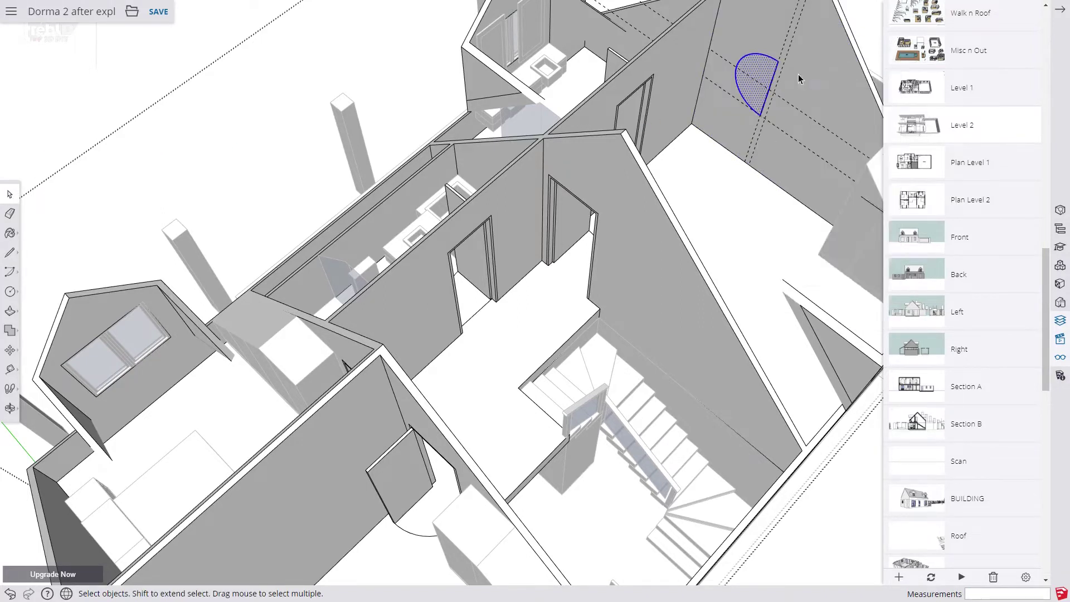
Step: Push the half-disc through the wall thickness to cut a half-round hole, then select the wall face
click(10, 310)
middle_drag(429, 346, 604, 226)
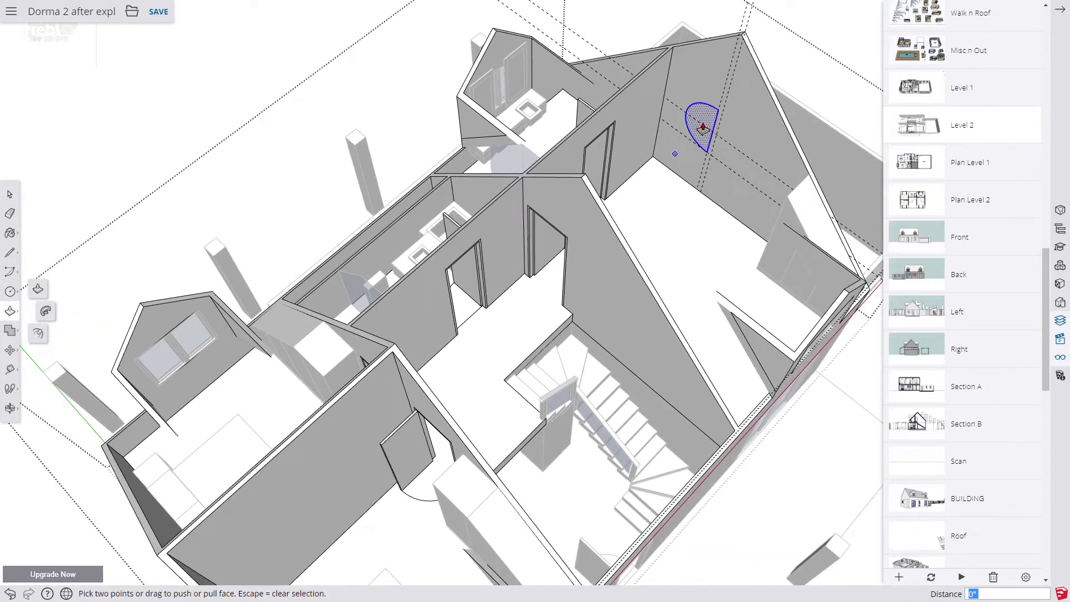
click(704, 124)
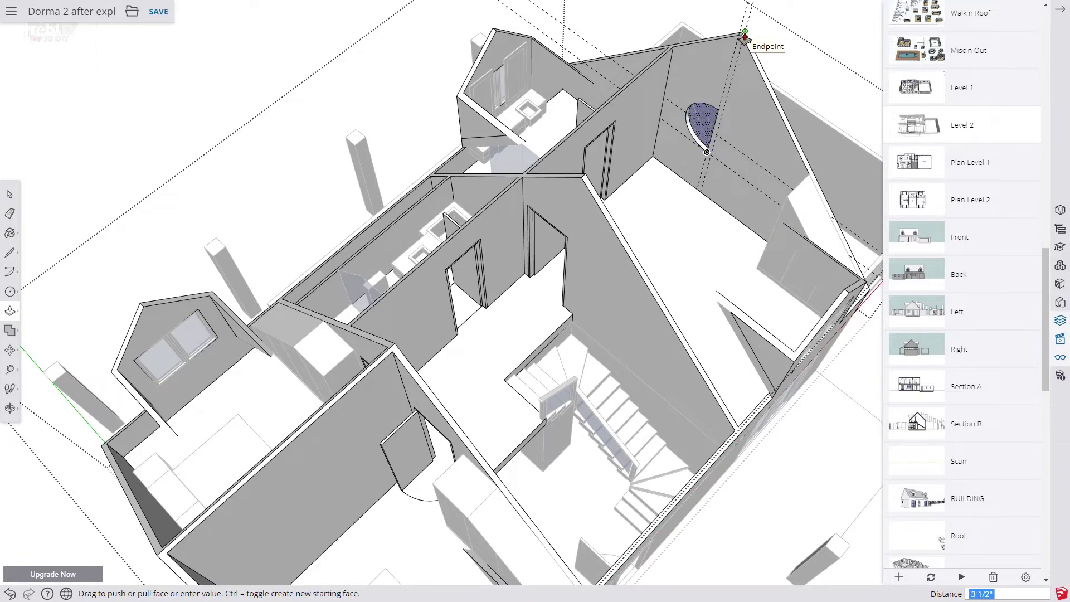
click(745, 38)
key(space)
scroll(747, 84, up, 3)
double_click(755, 129)
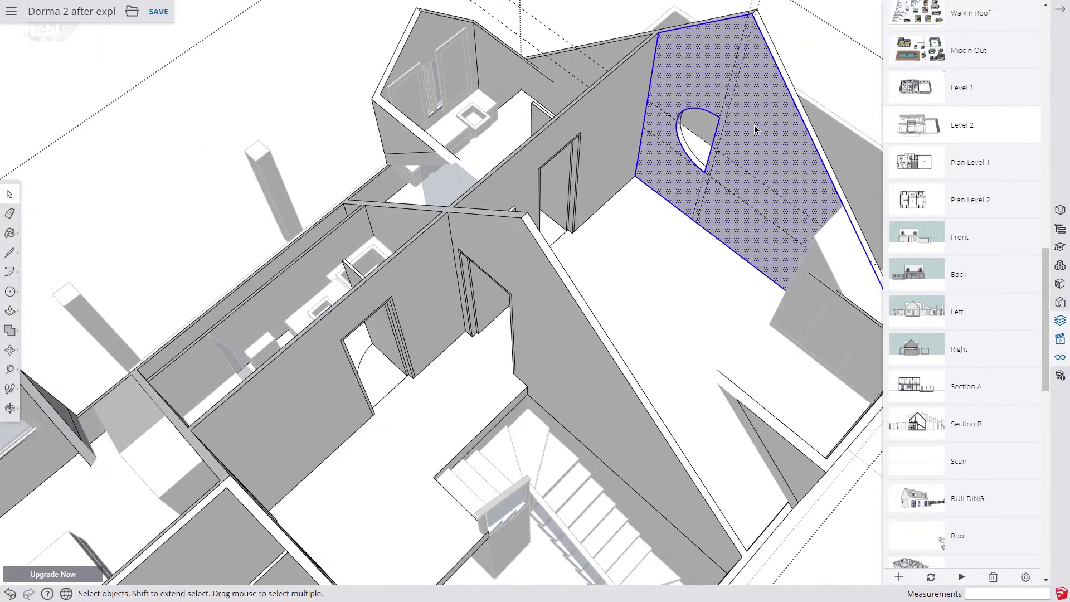
Step: Draw a second 180° centre-point arc beside the opening and close it with a line
click(10, 271)
click(35, 239)
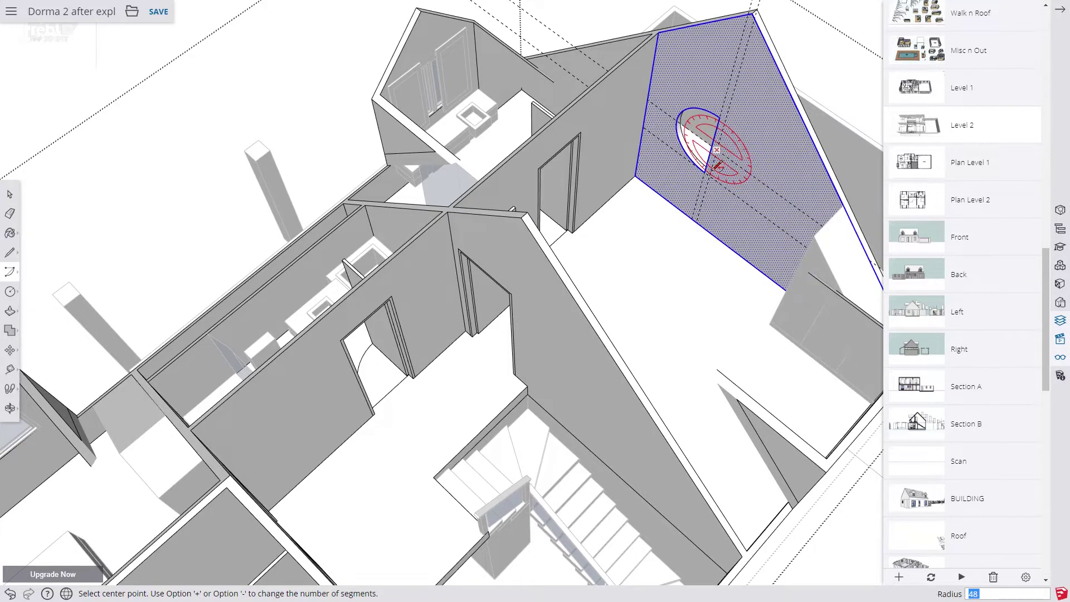
click(716, 150)
click(709, 176)
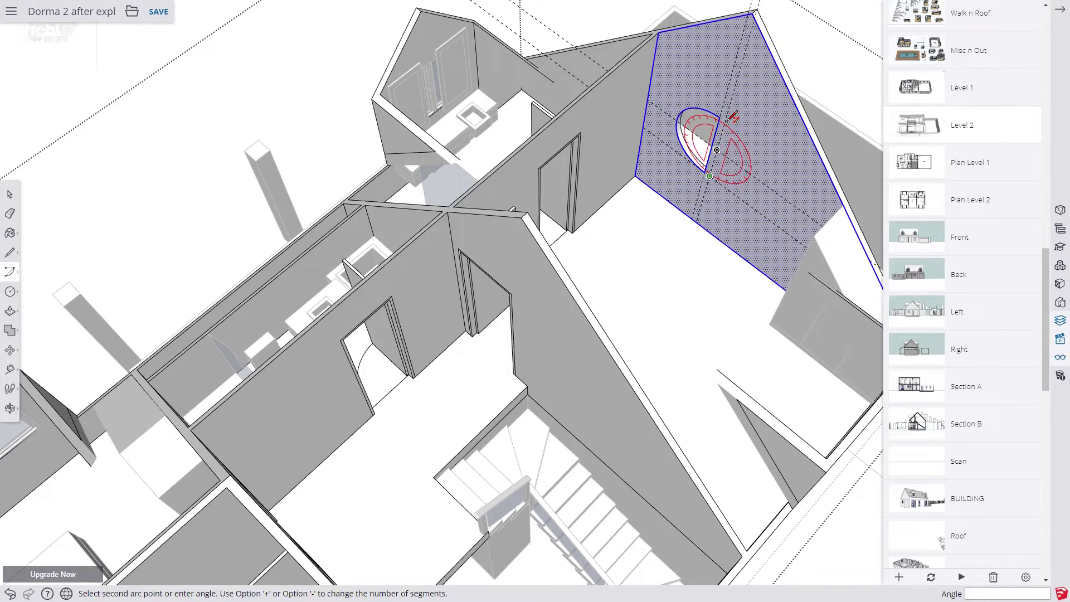
click(730, 118)
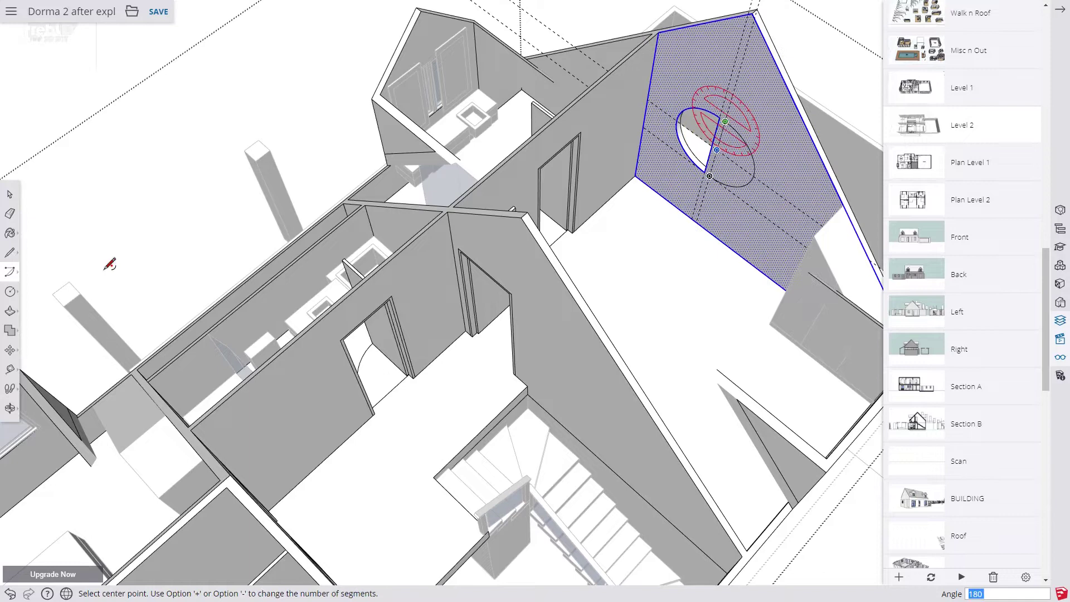
key(l)
click(709, 176)
scroll(709, 176, up, 3)
click(743, 53)
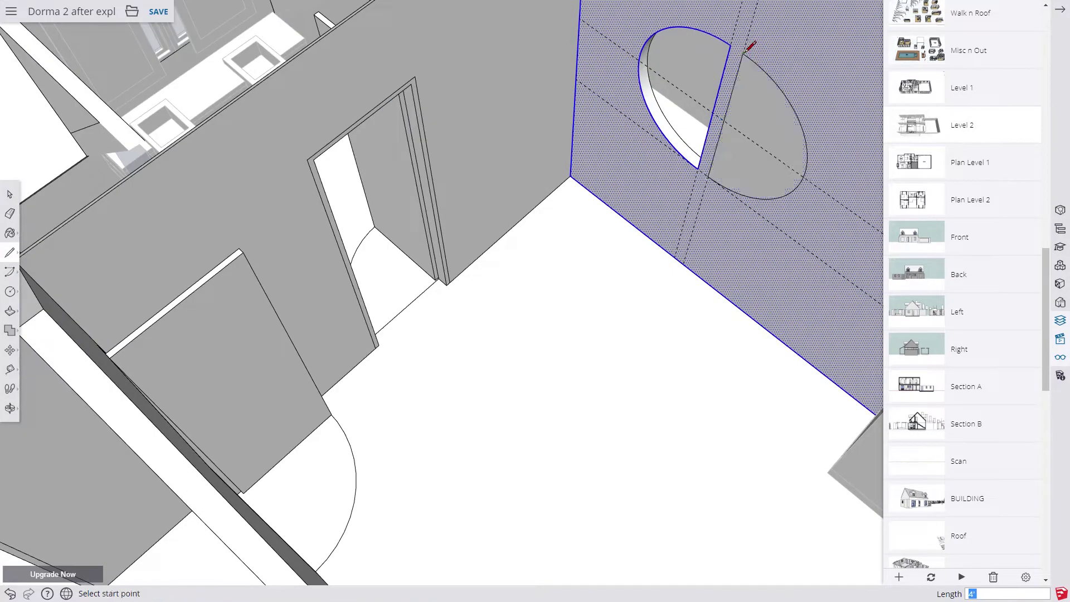
Step: Paste the copied half-disc back in place in the opening
click(9, 193)
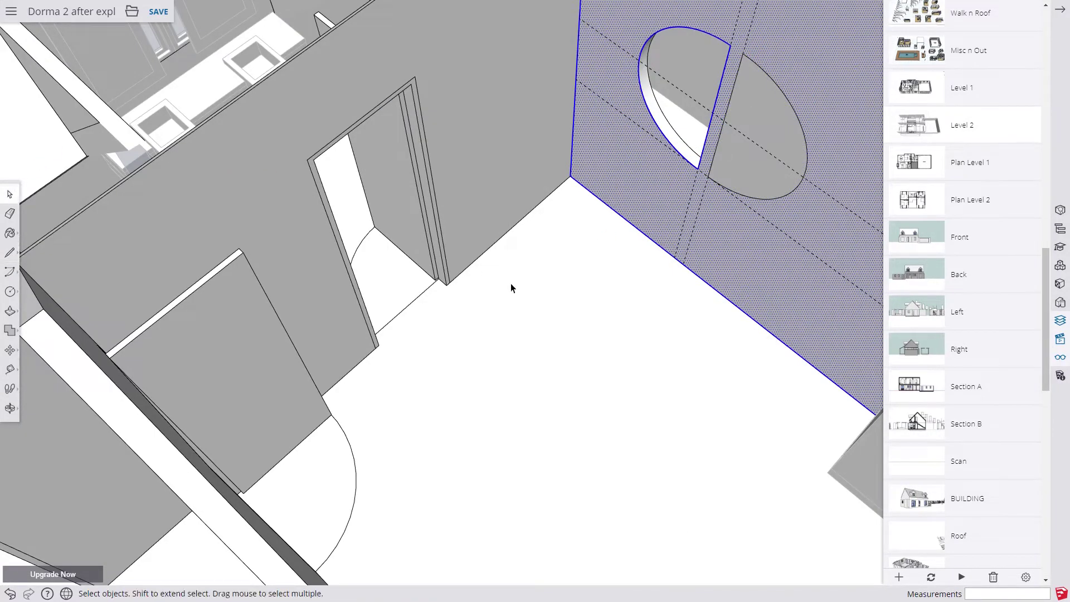
scroll(540, 311, down, 4)
click(803, 28)
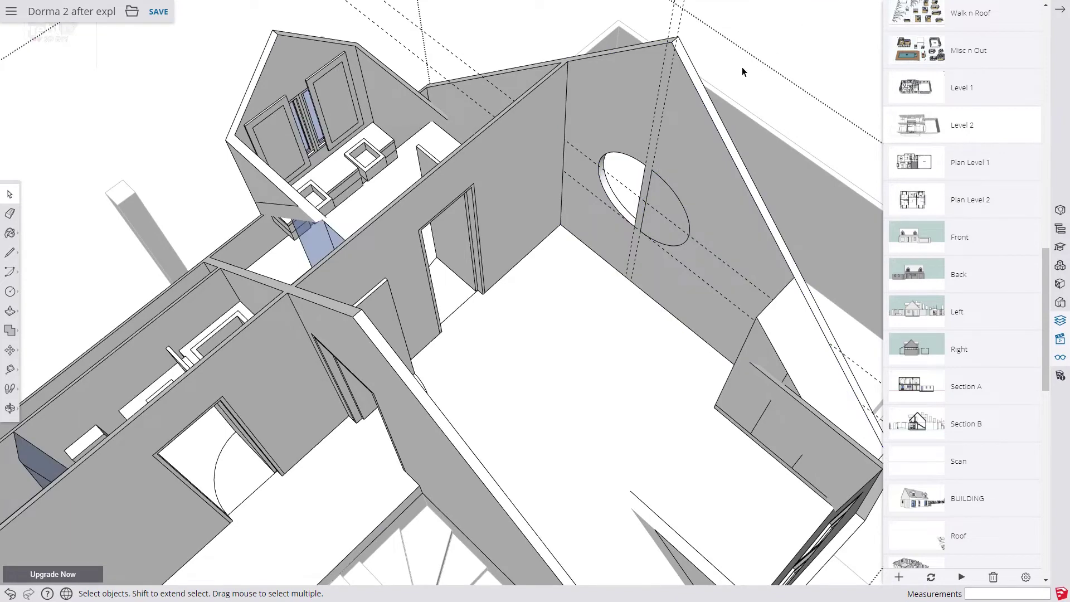
key(ctrl+a)
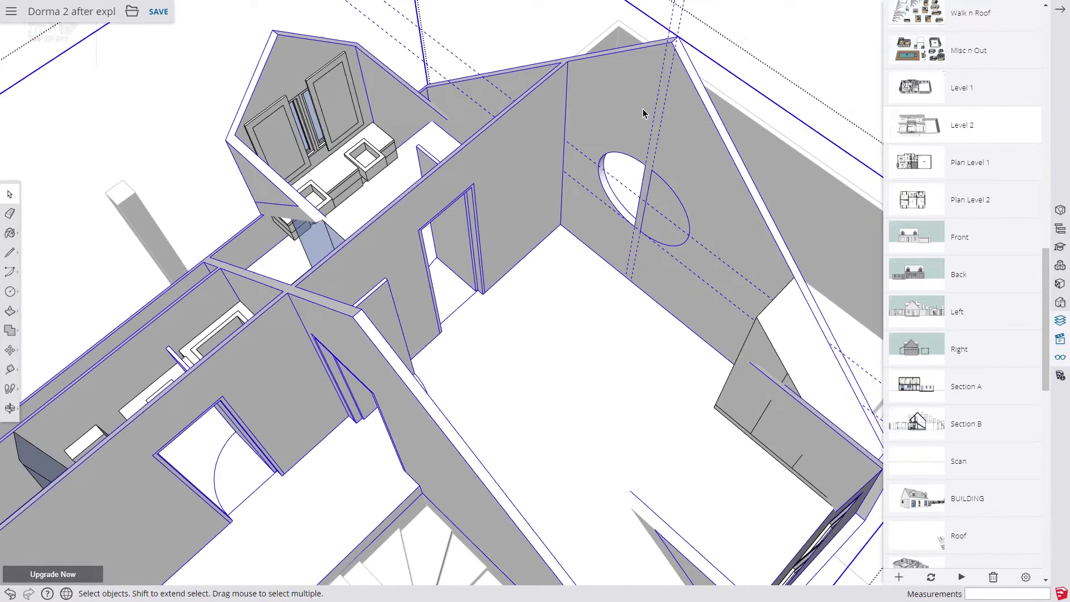
right_click(619, 153)
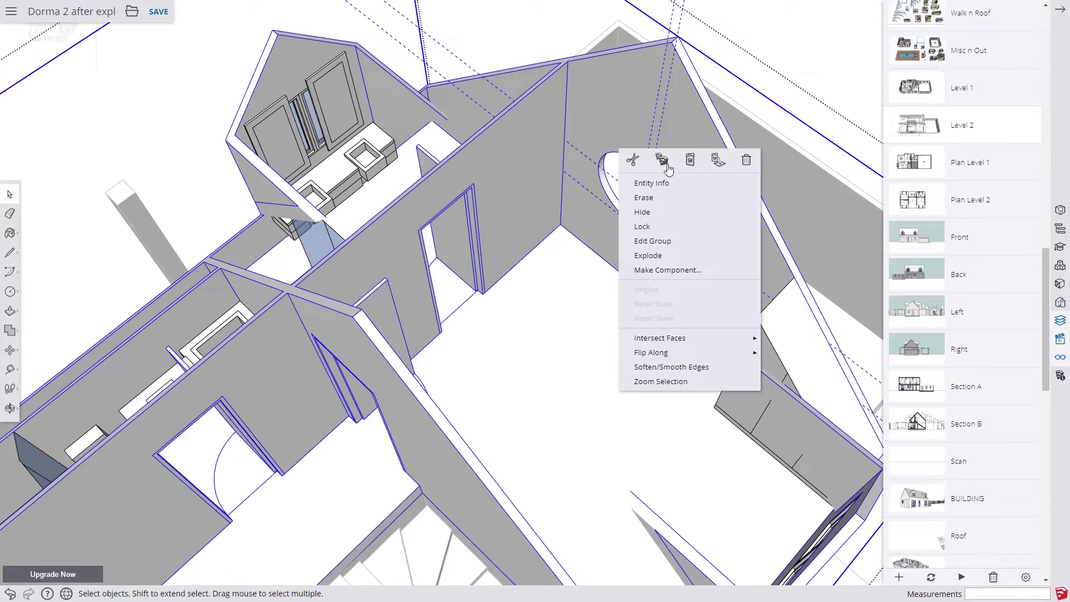
click(716, 162)
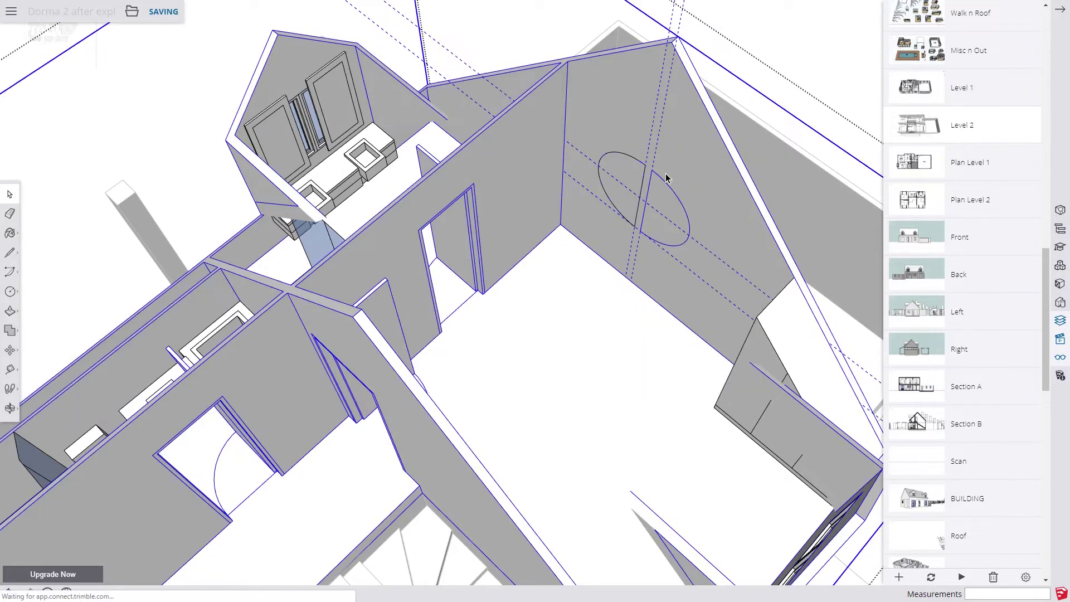
click(639, 177)
Step: Make the pasted half-disc a component named 'win half round'
click(639, 177)
right_click(639, 177)
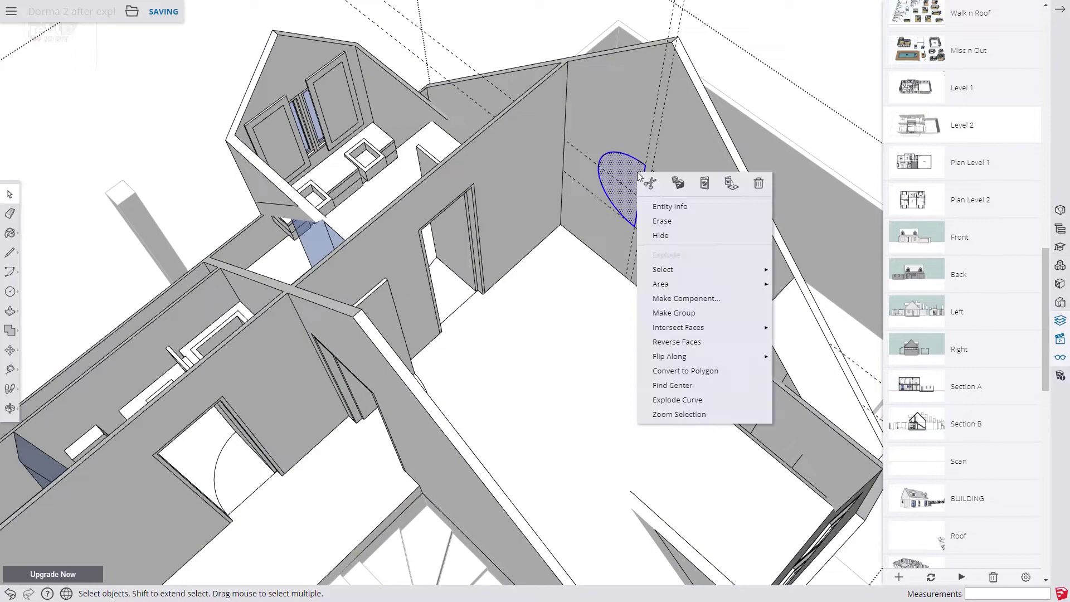
click(669, 300)
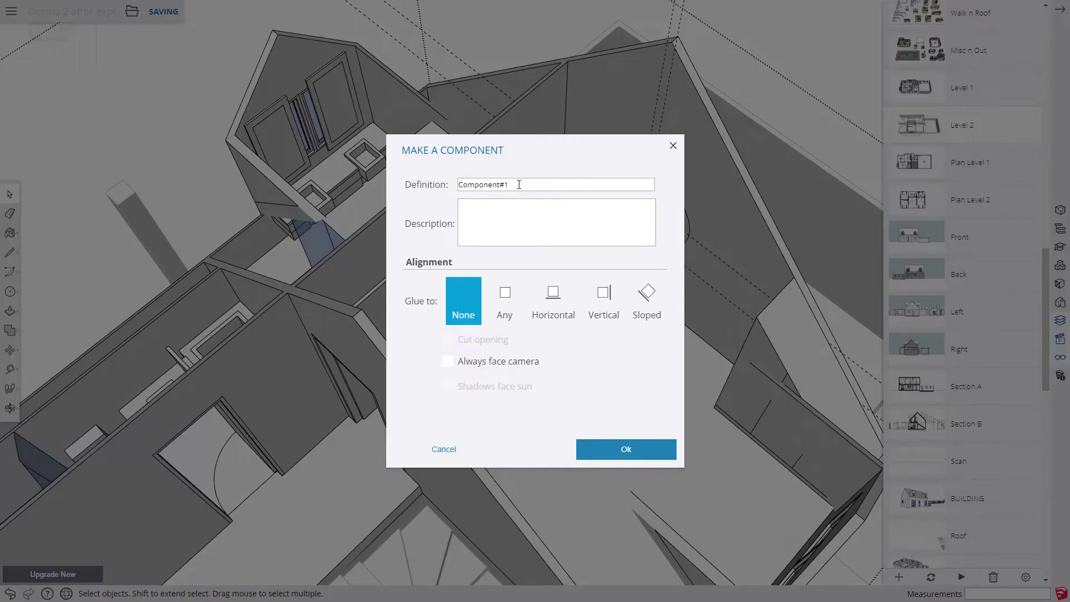
drag(519, 185, 457, 186)
text(ba)
click(459, 185)
text(win half round)
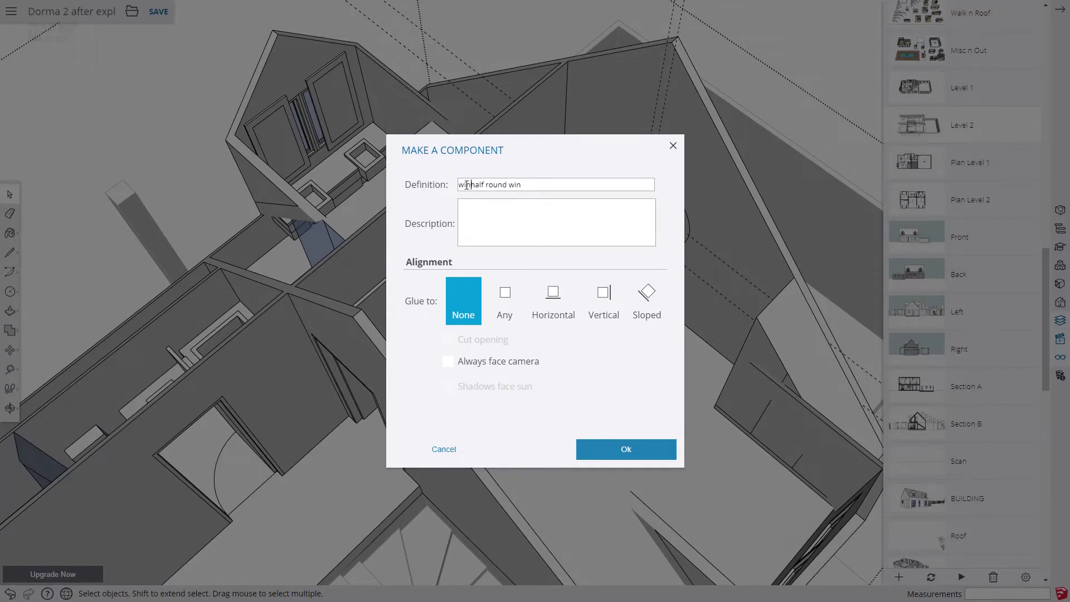
click(623, 449)
click(12, 312)
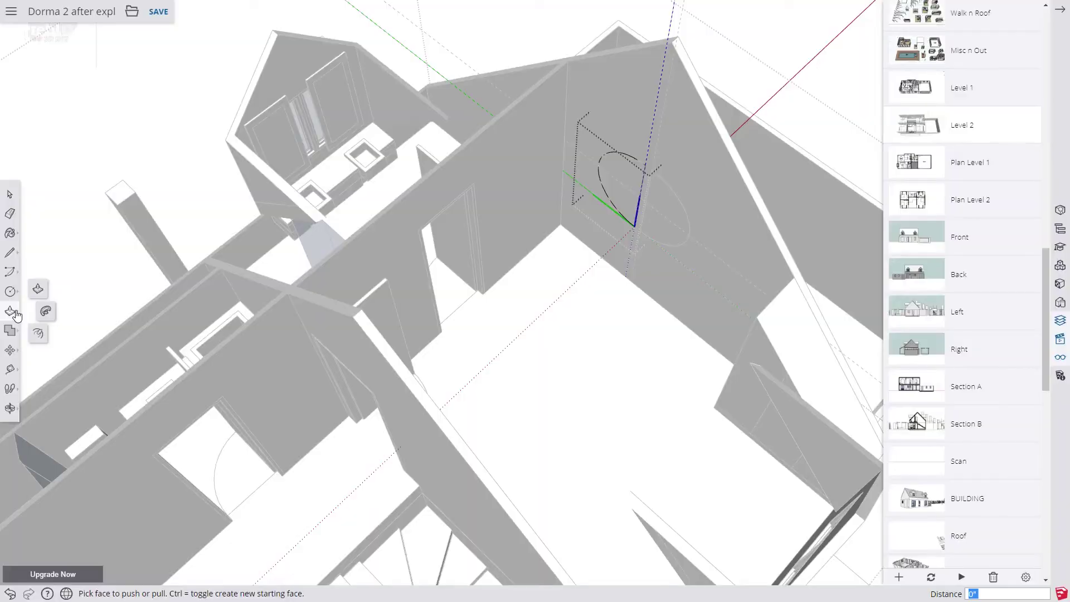
Step: Offset the half-disc face's outline 1 inward, then select the inner face with its edges
click(38, 334)
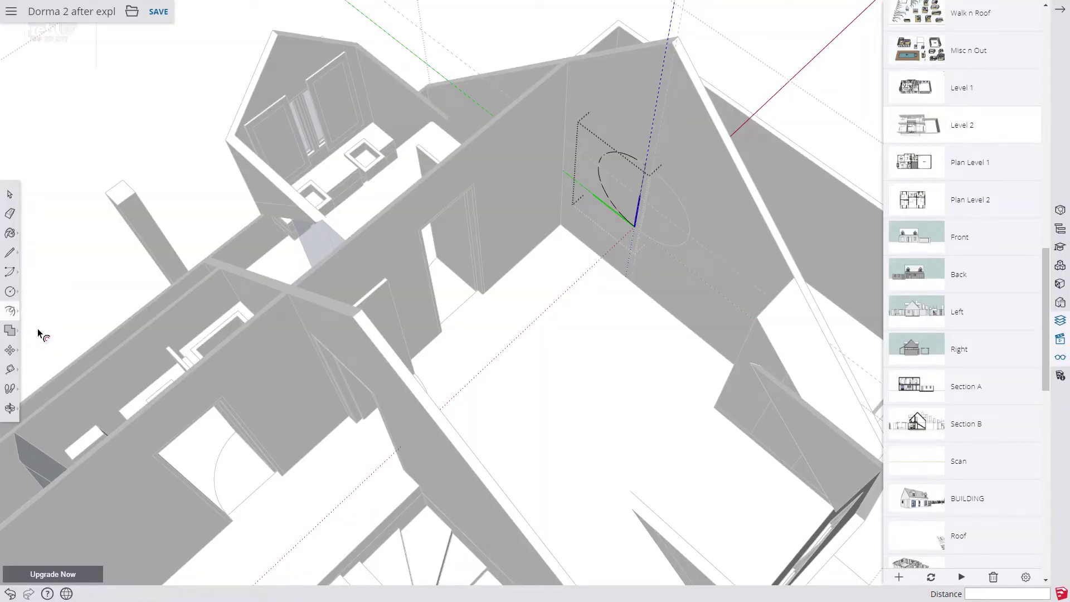
click(615, 163)
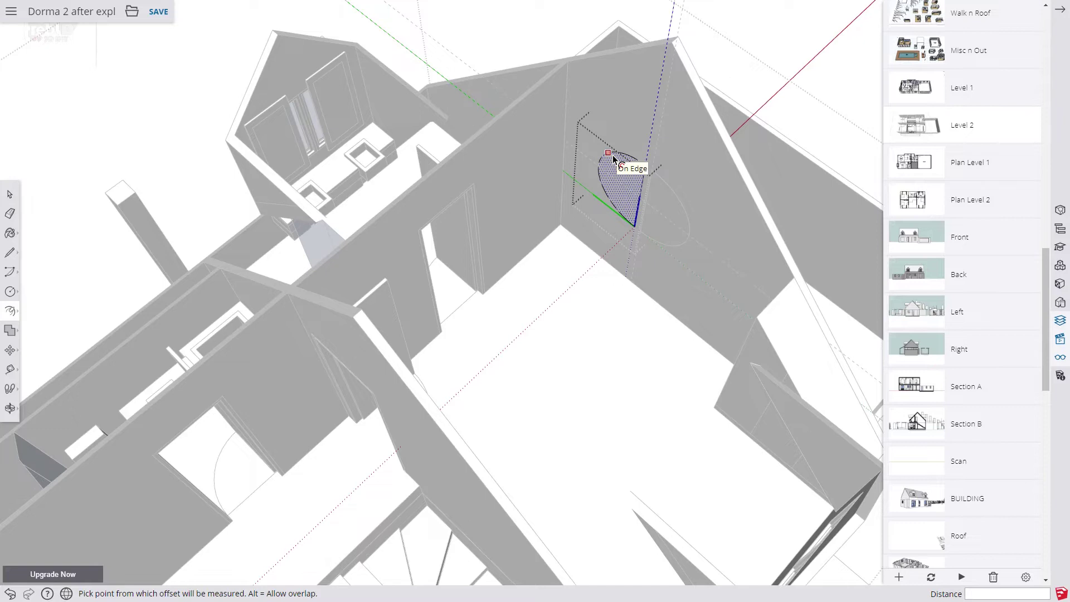
click(613, 160)
text(1.5)
key(Return)
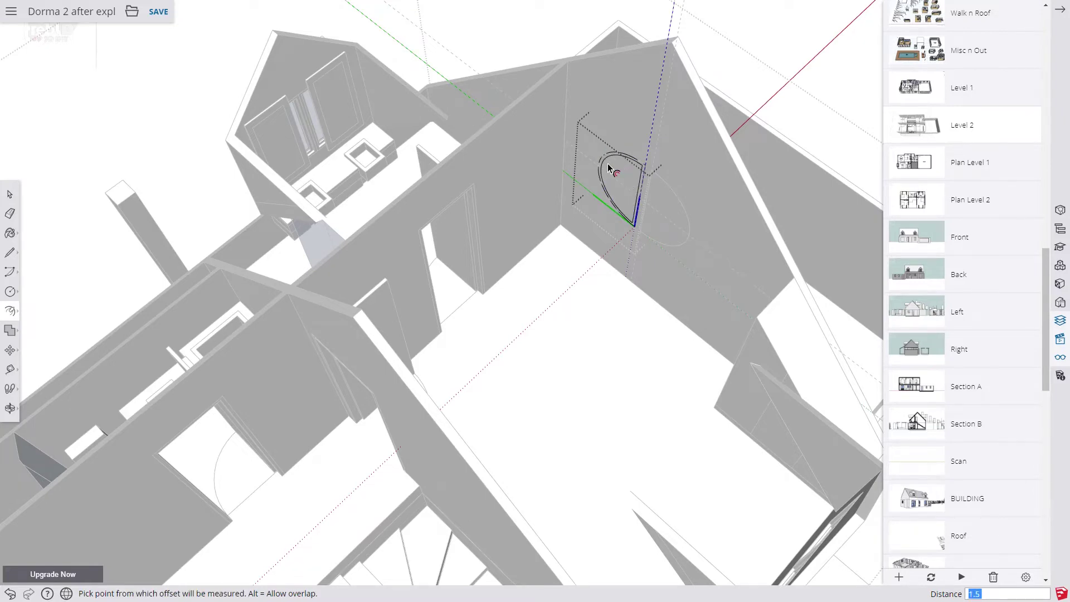
key(Escape)
click(9, 197)
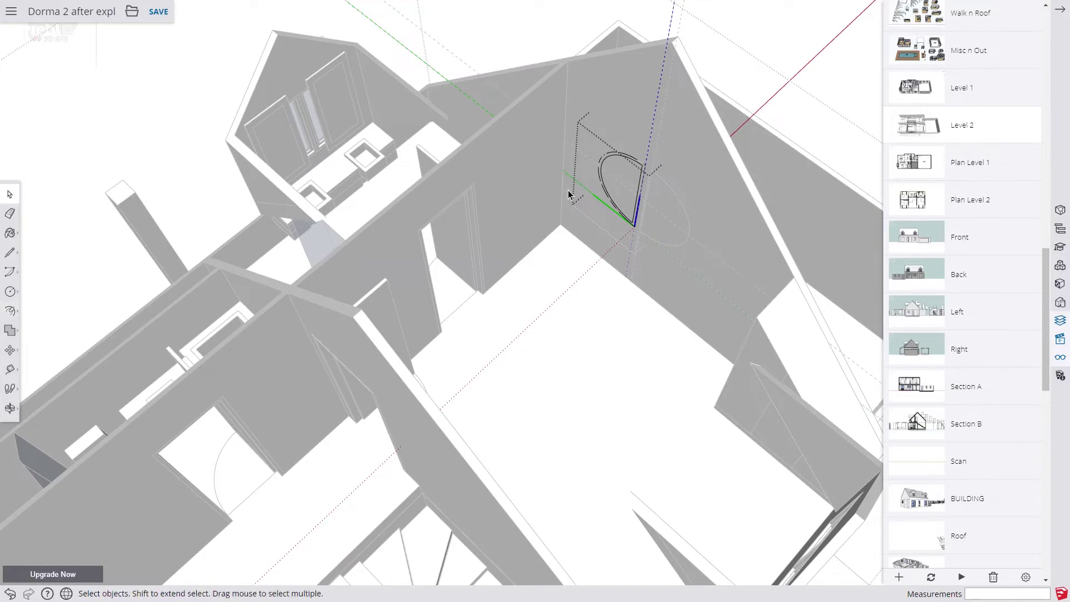
double_click(613, 170)
right_click(613, 171)
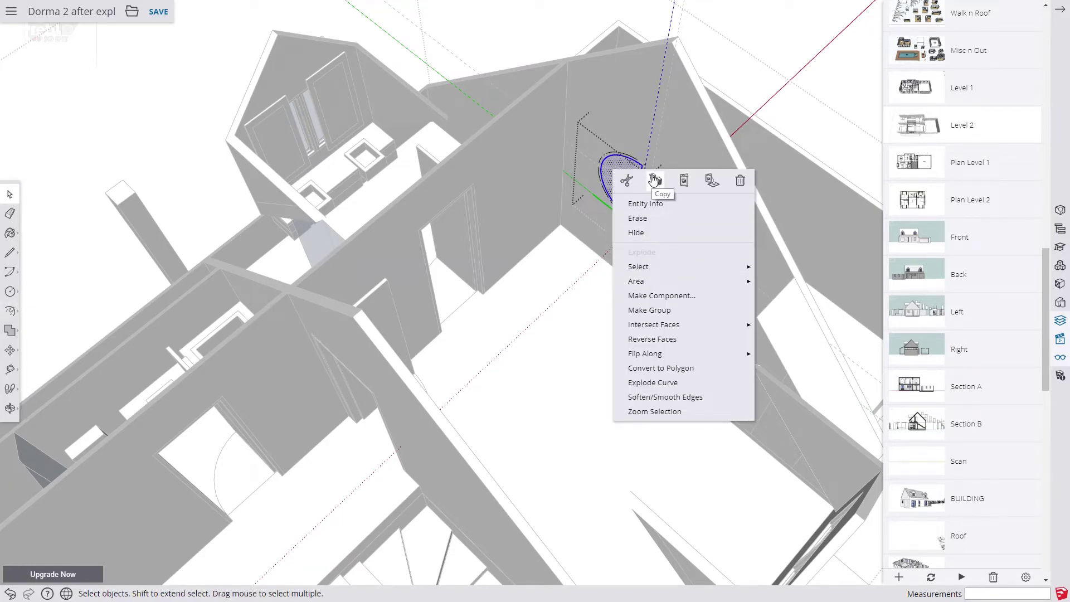
Step: Copy the teardrop face, then delete it from the window opening
click(654, 180)
click(632, 189)
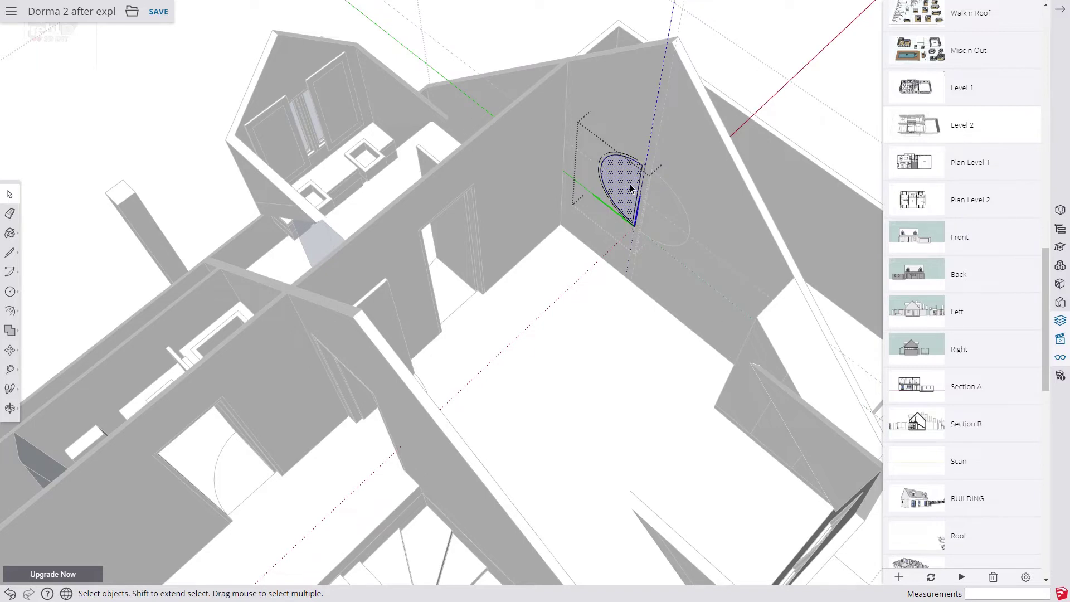
key(Delete)
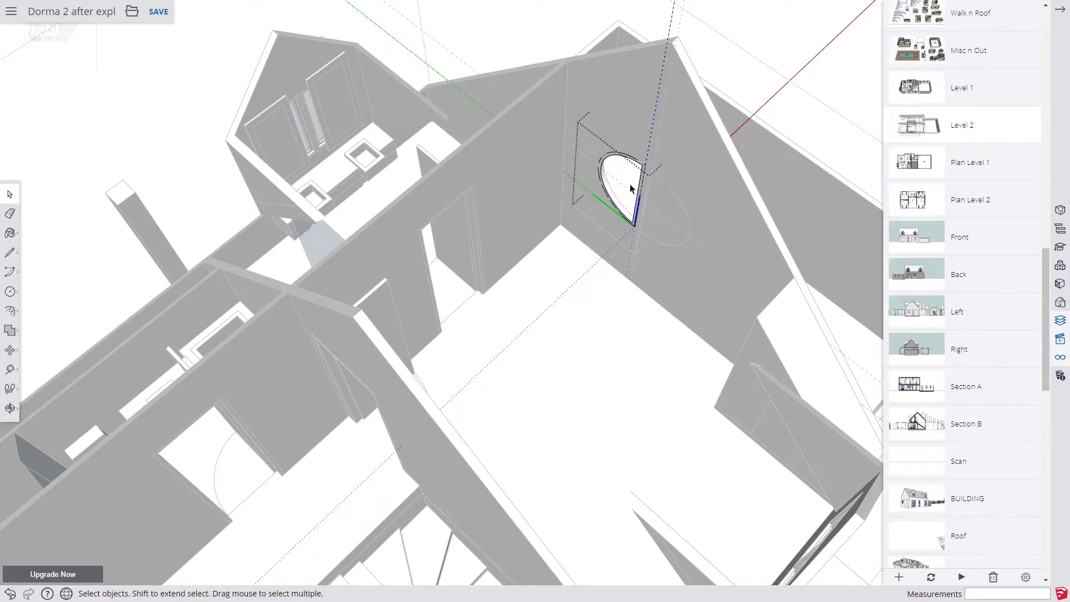
Step: Extrude the remaining teardrop rim into a 3 1/2" deep frame
click(10, 311)
click(29, 293)
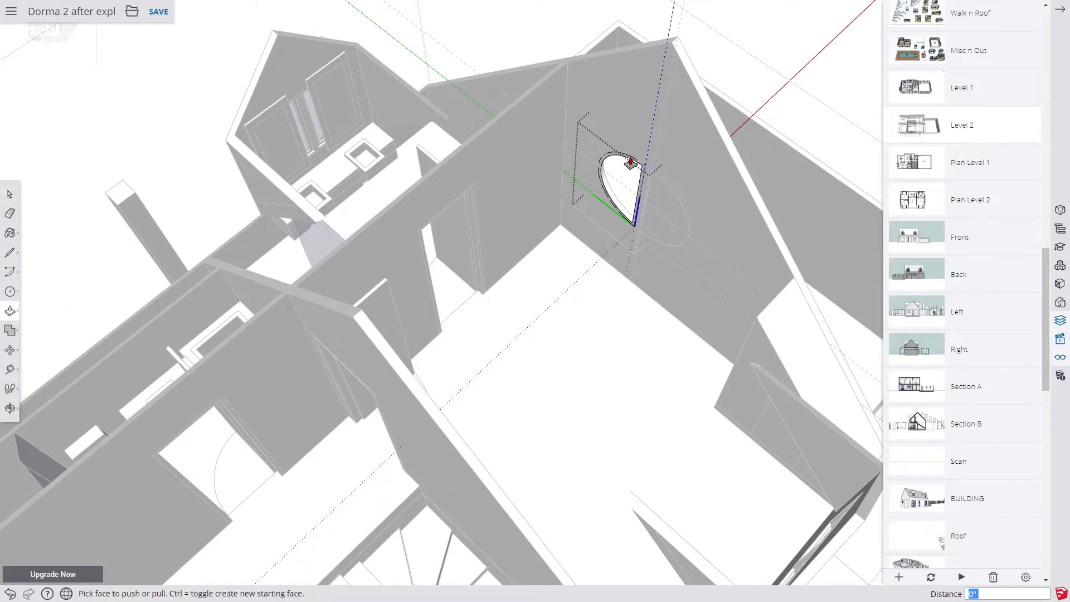
drag(631, 162, 624, 167)
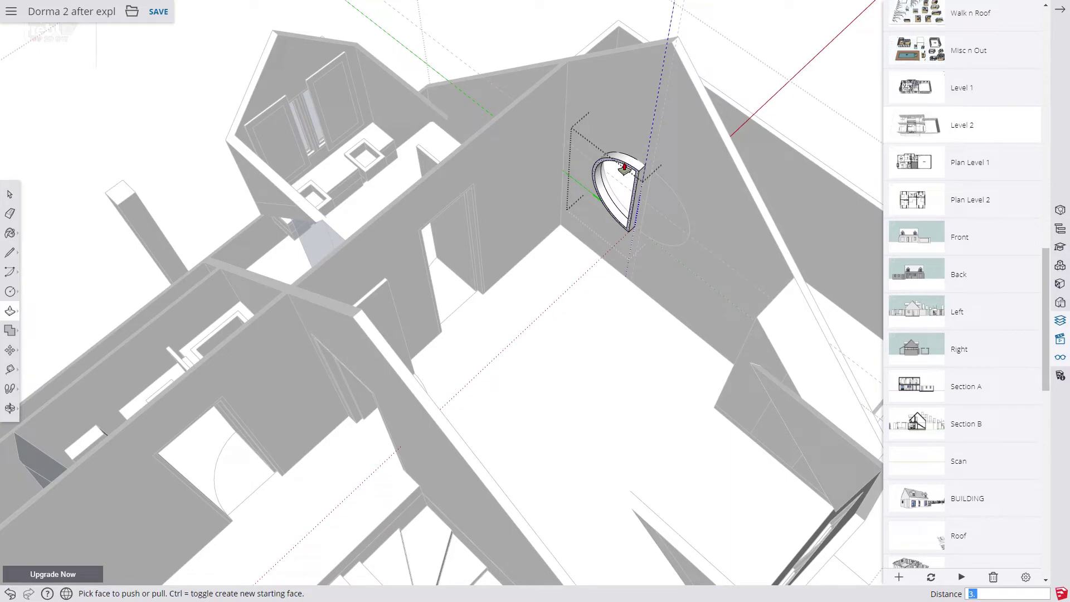
drag(625, 167, 624, 168)
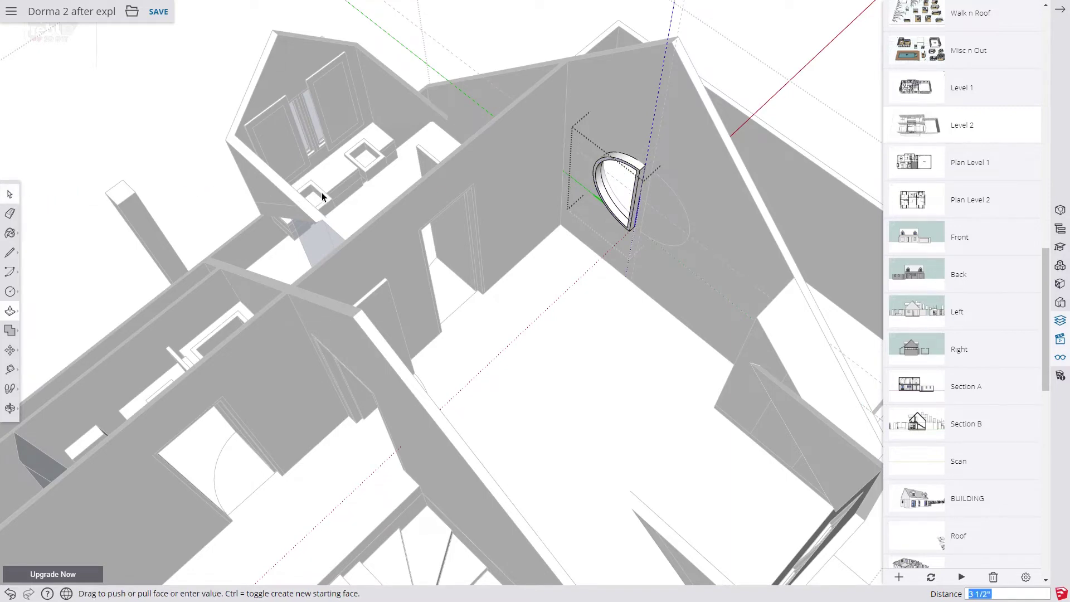
Step: Leave the group editing context and select the teardrop window component
click(10, 194)
click(800, 65)
click(637, 178)
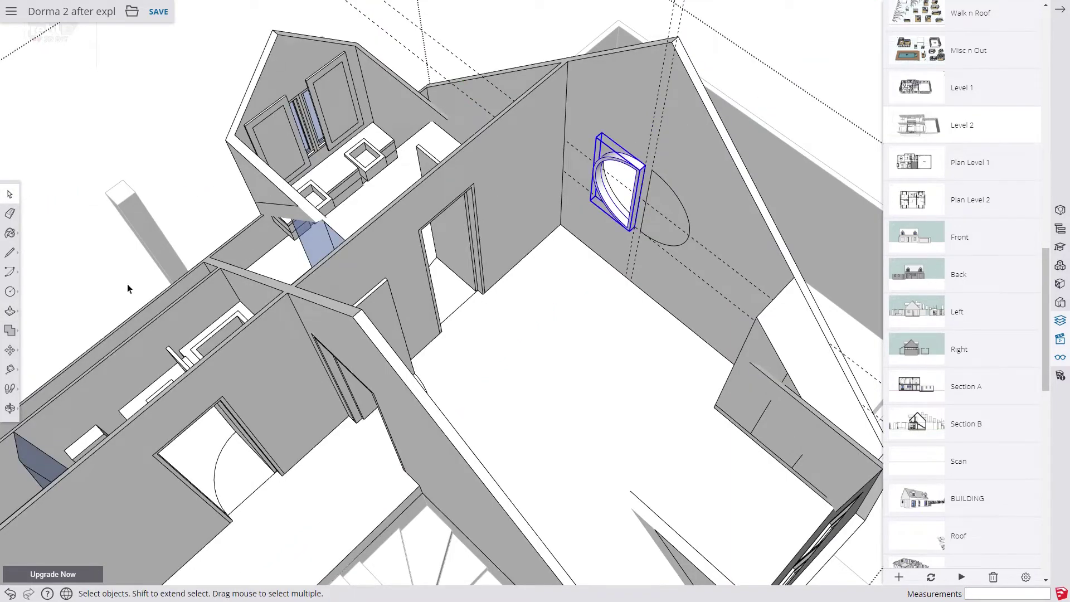
Step: Assign the window component to the doors and windows layer in Entity Info
right_click(637, 173)
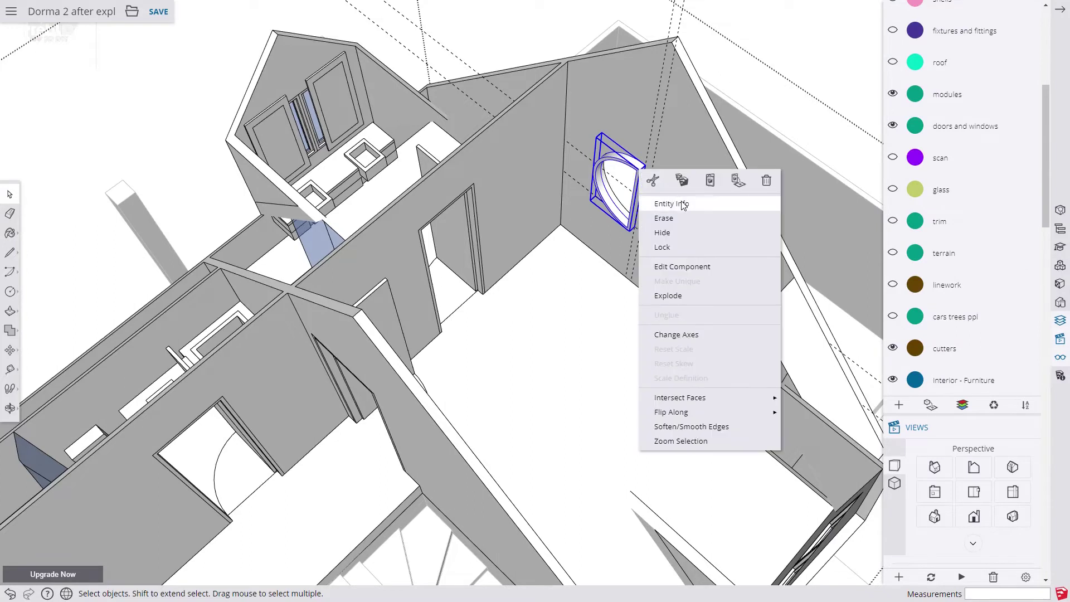
click(683, 206)
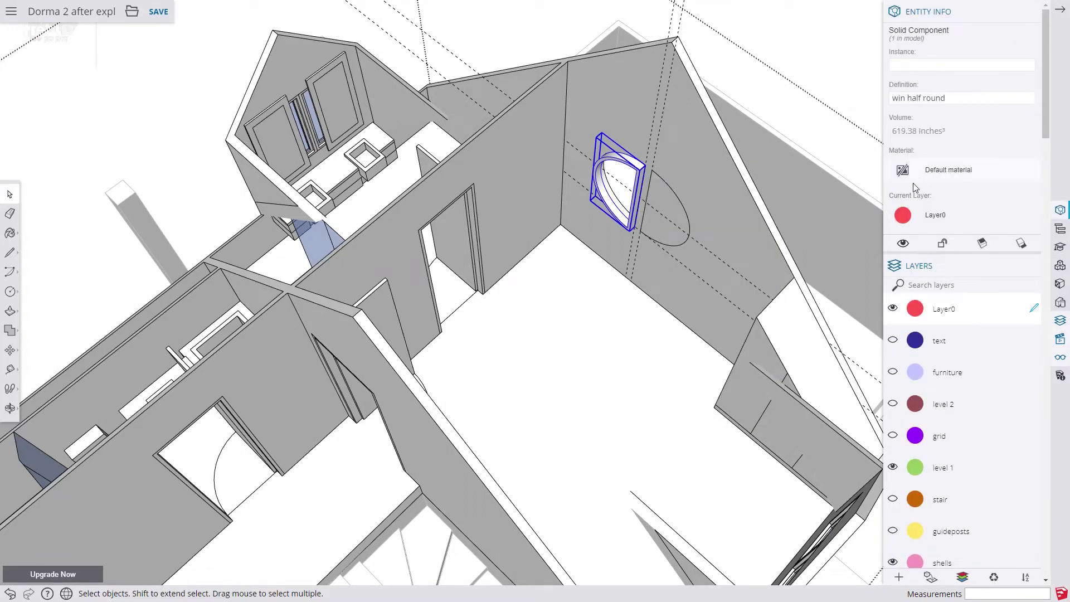
click(904, 214)
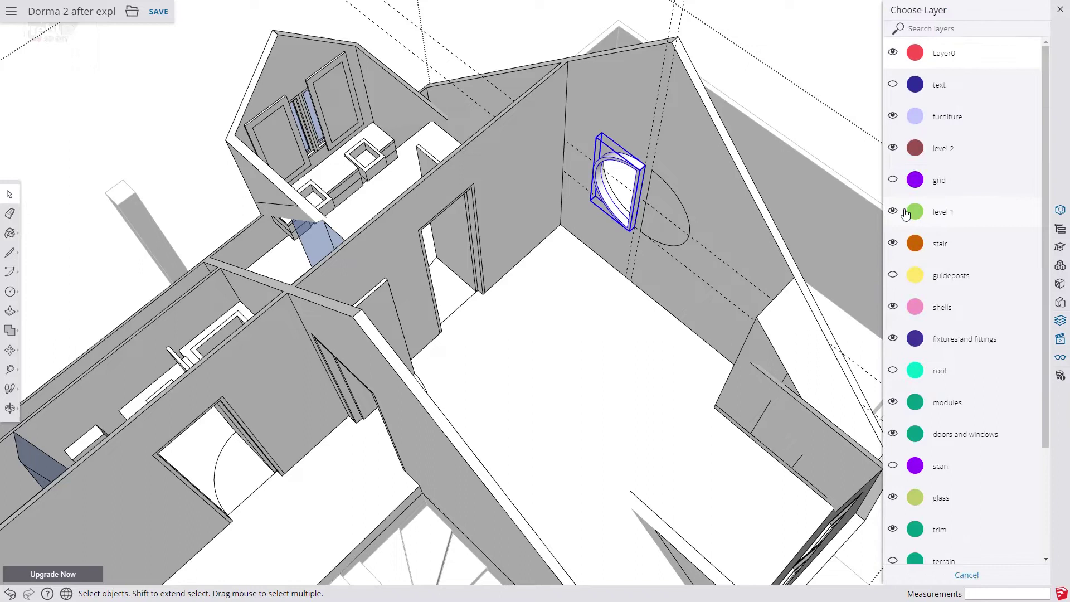
click(943, 435)
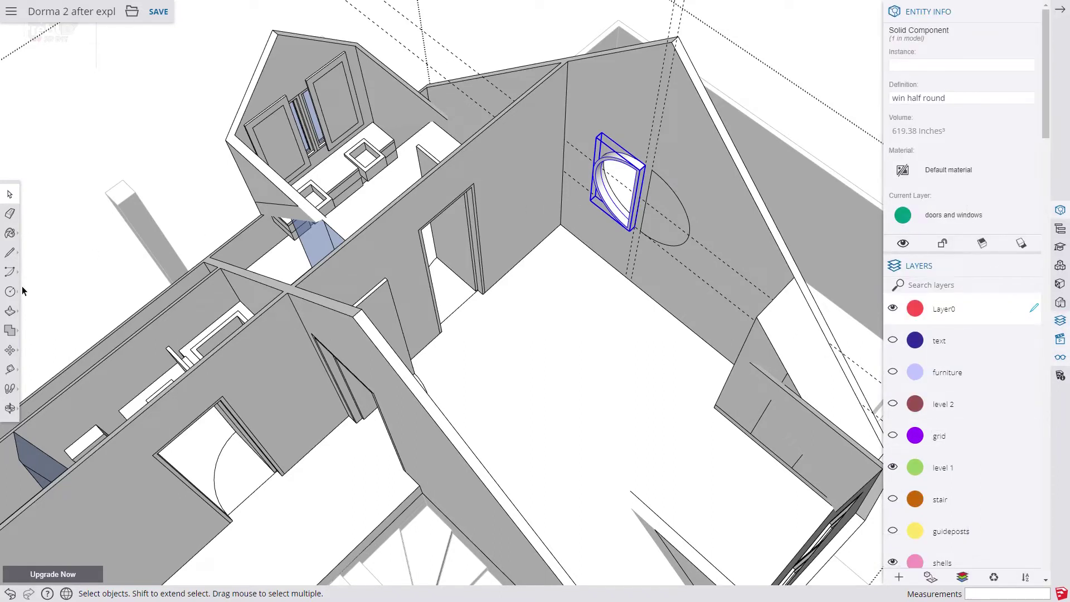
Step: Move the window component 3 1/2" along the wall
click(10, 349)
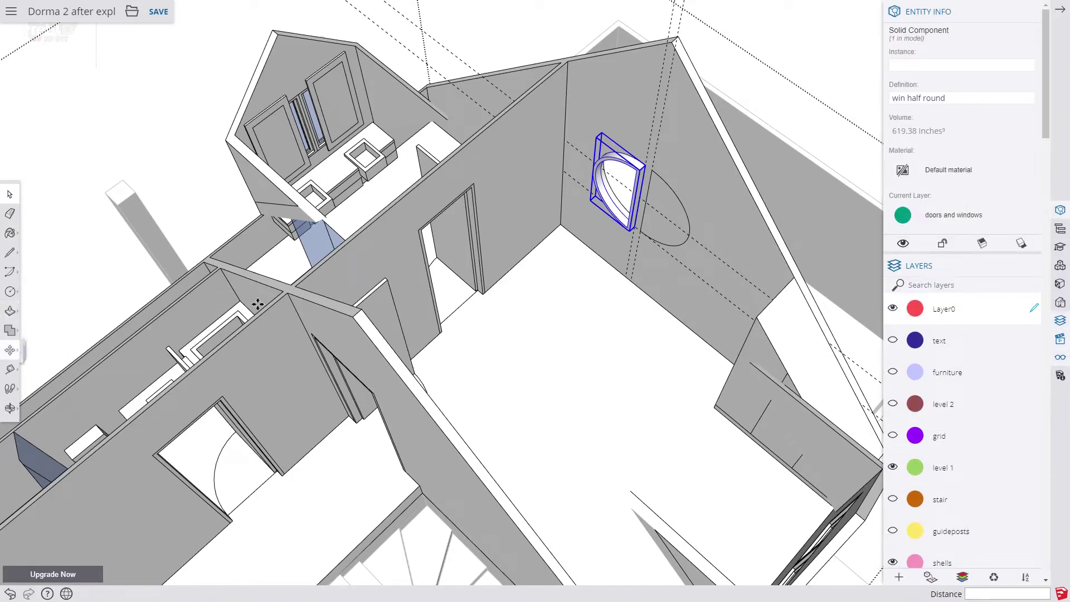
click(639, 167)
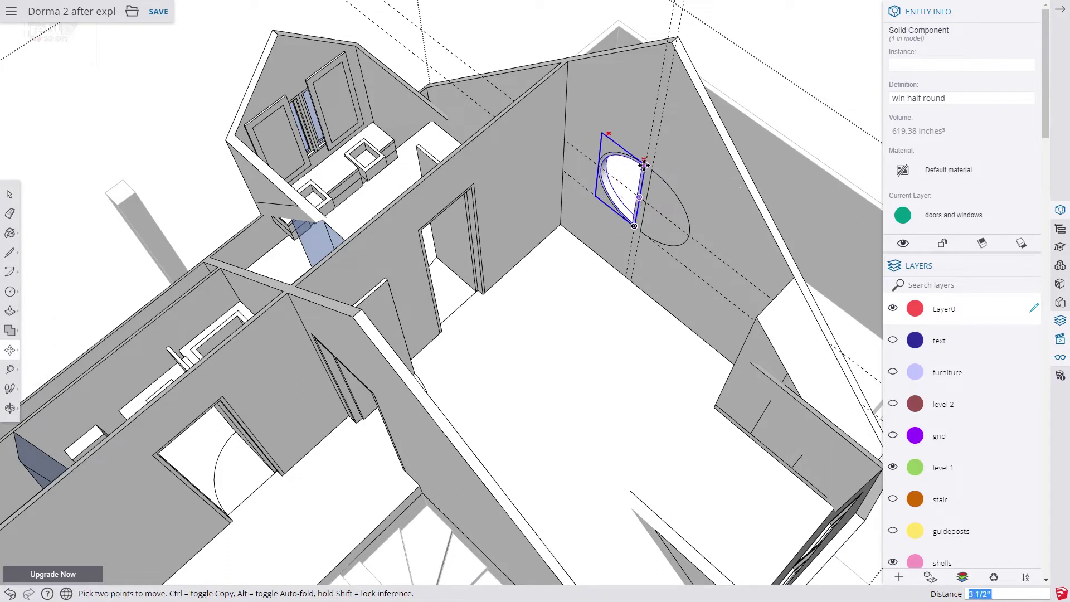
click(10, 196)
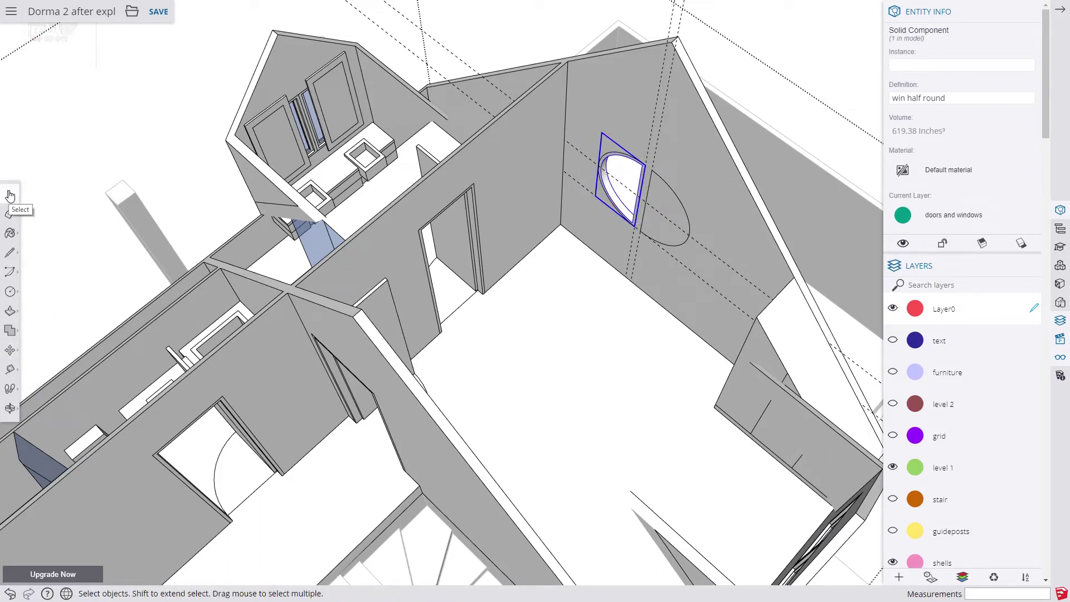
Step: Explode the window component and regroup its loose geometry
right_click(615, 159)
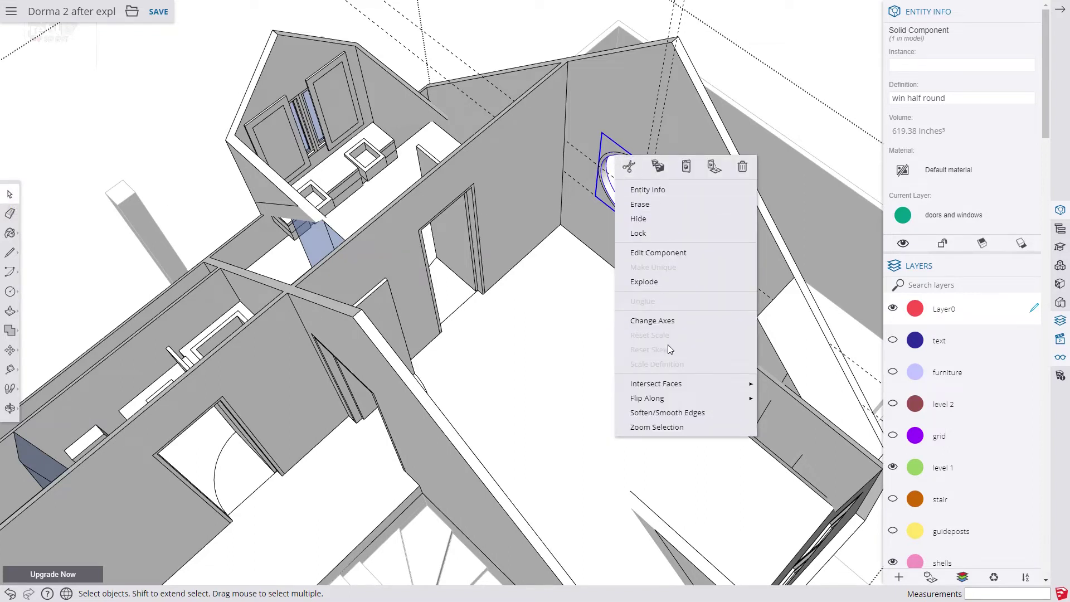
click(715, 166)
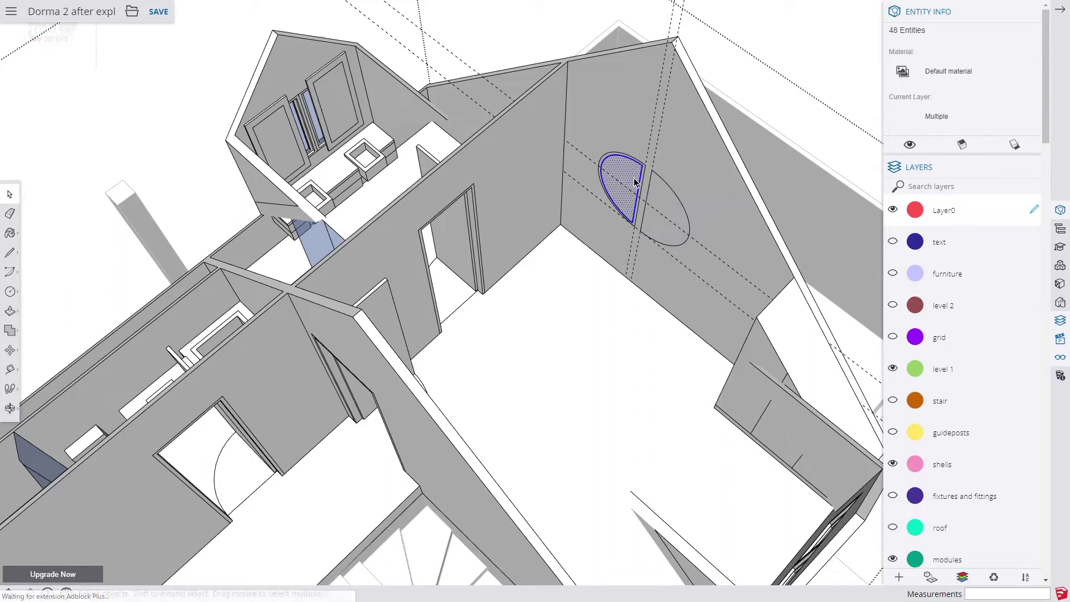
right_click(627, 173)
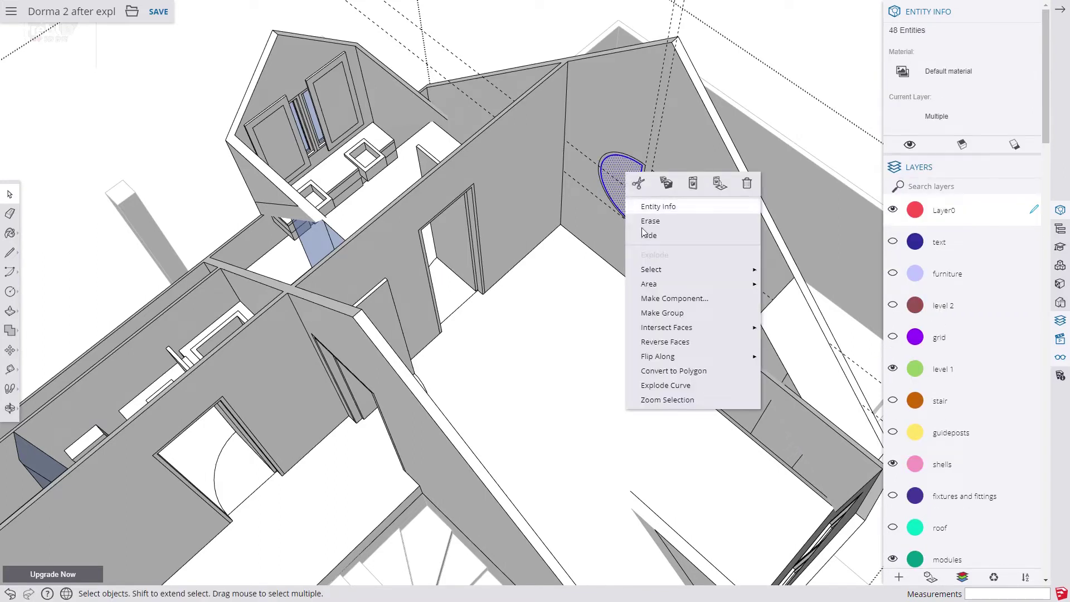
click(671, 315)
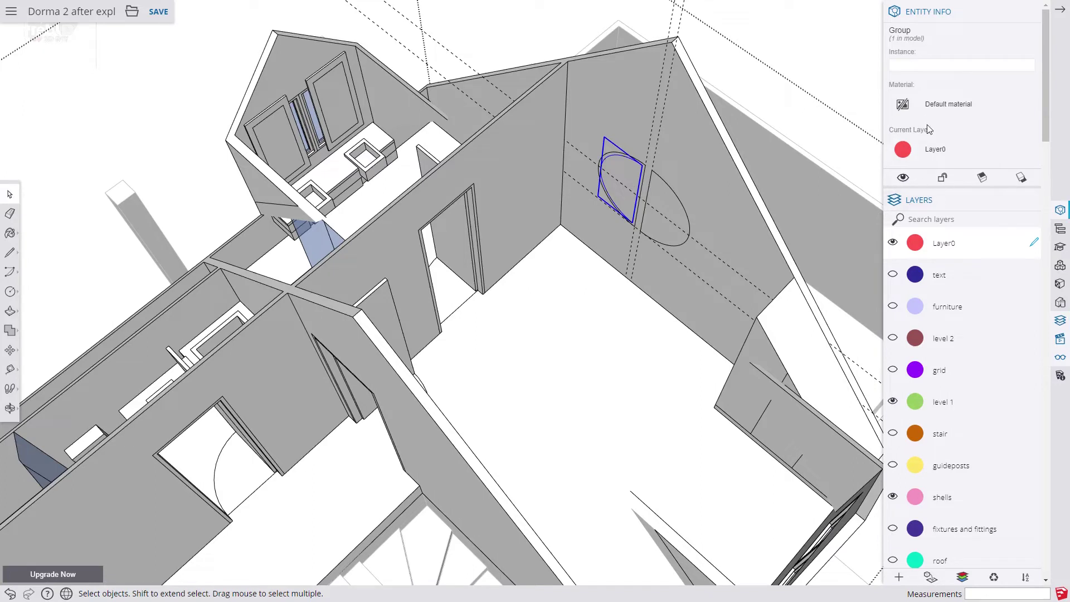
Step: Put the new group on the glass layer, searching the layer list for 'gl'
click(915, 155)
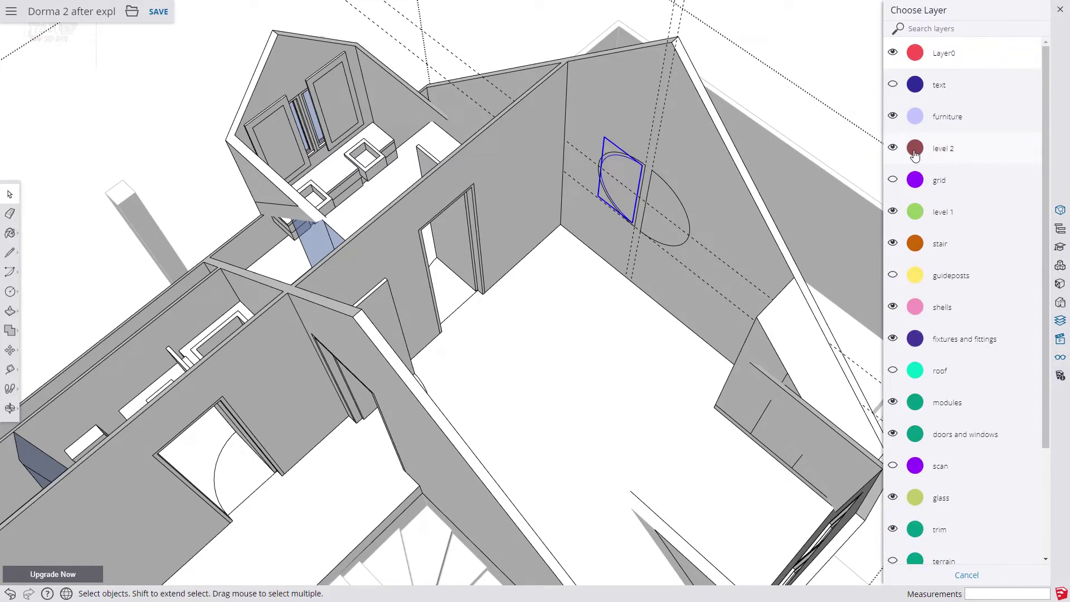
click(935, 31)
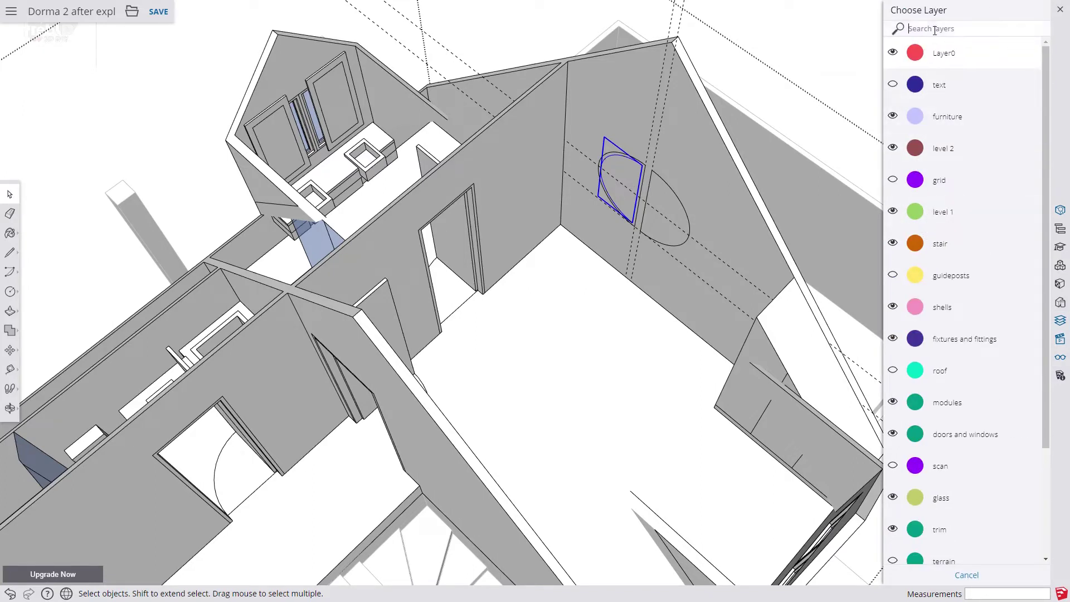
text(gl)
click(943, 52)
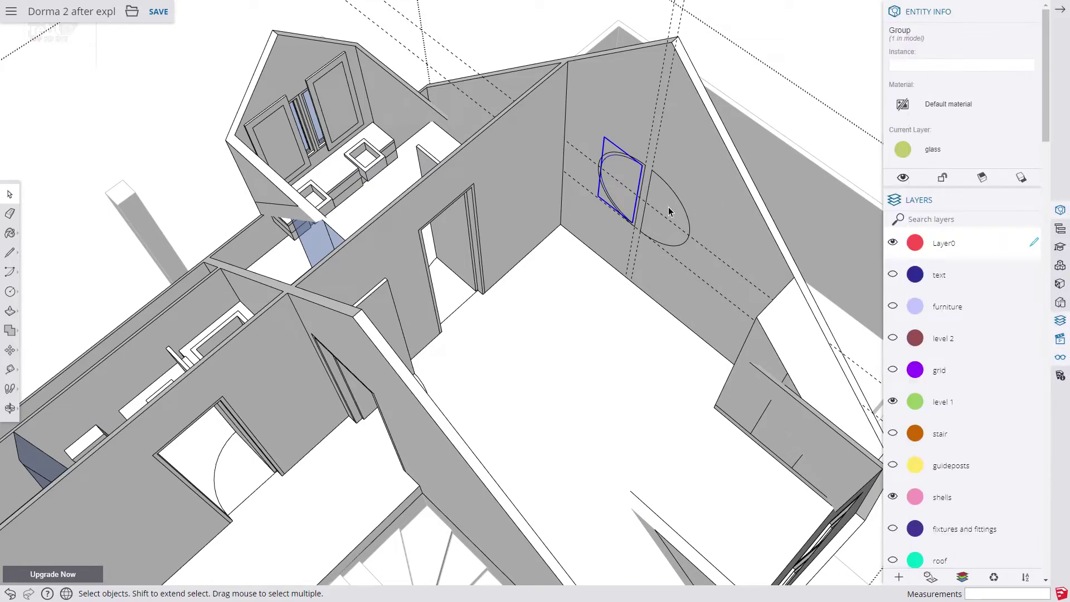
Step: Paint the glass face inside the group with sampled Translucent_Glass_Blue
double_click(621, 181)
double_click(621, 181)
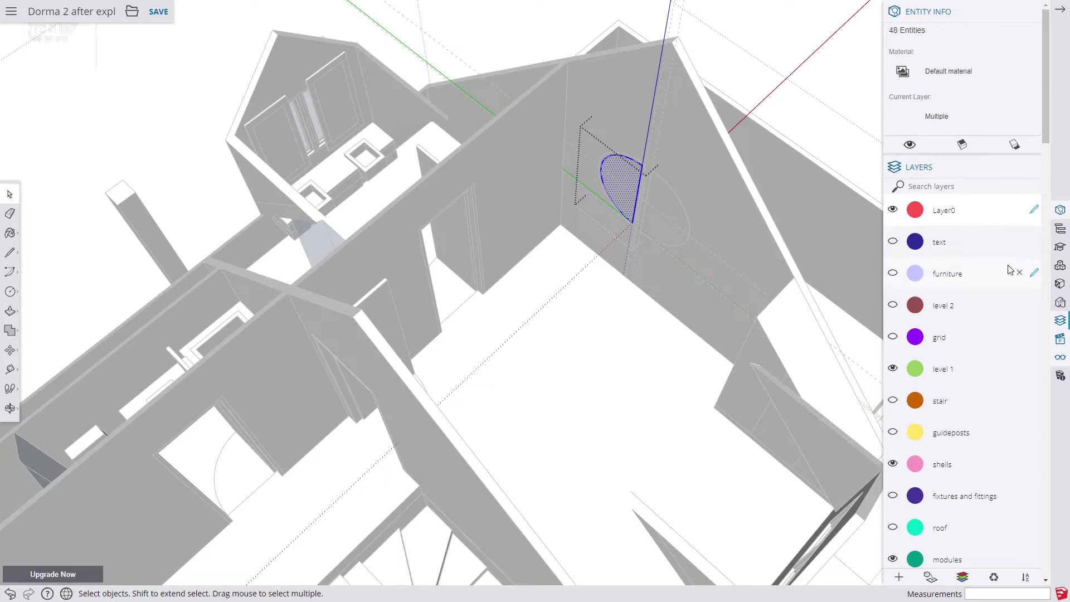
click(10, 233)
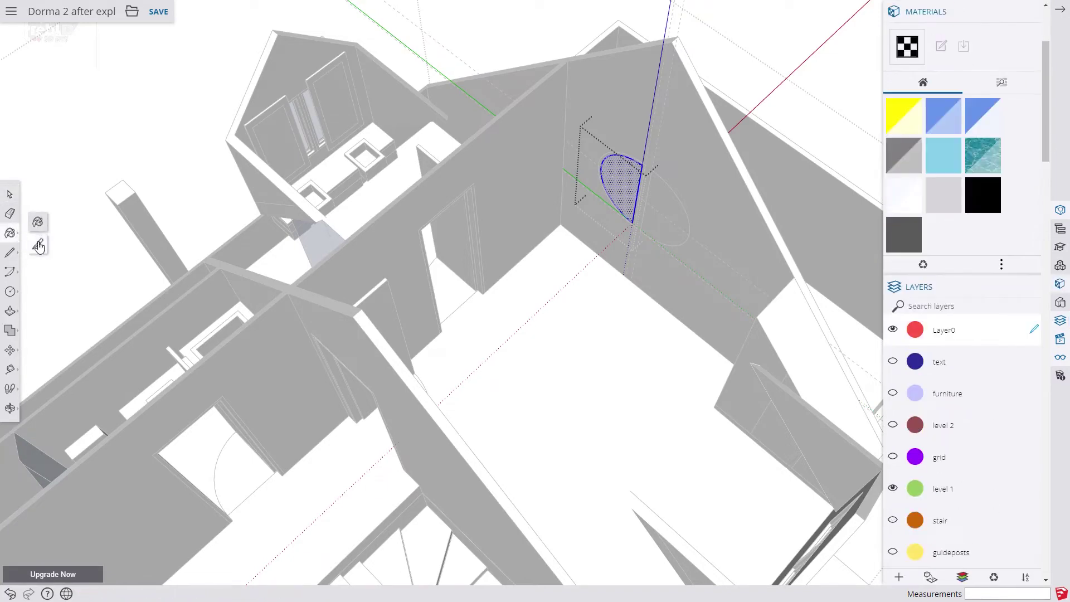
click(36, 242)
click(315, 108)
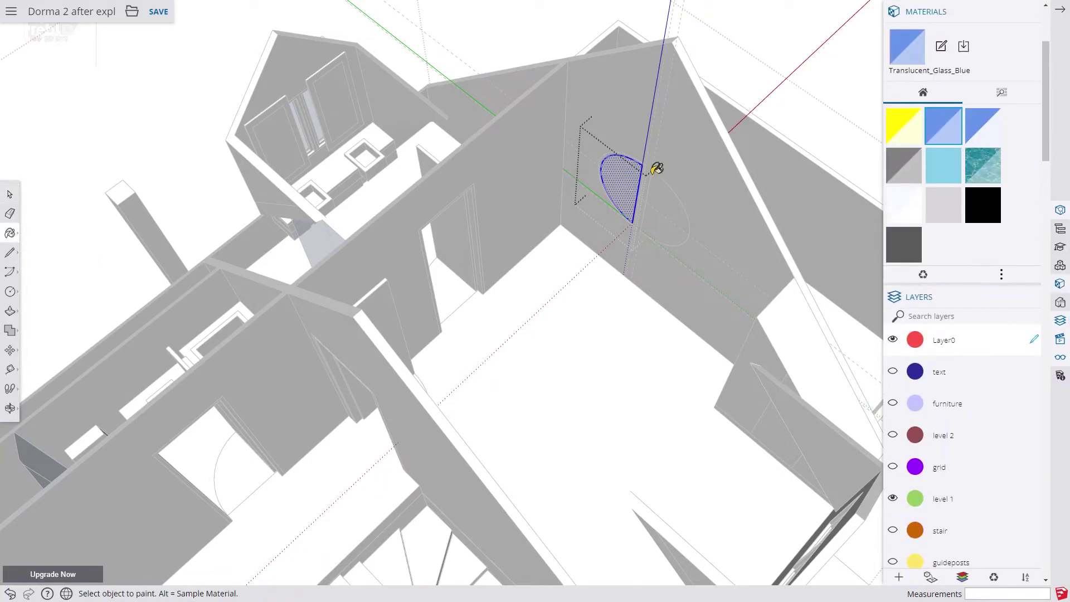
click(9, 196)
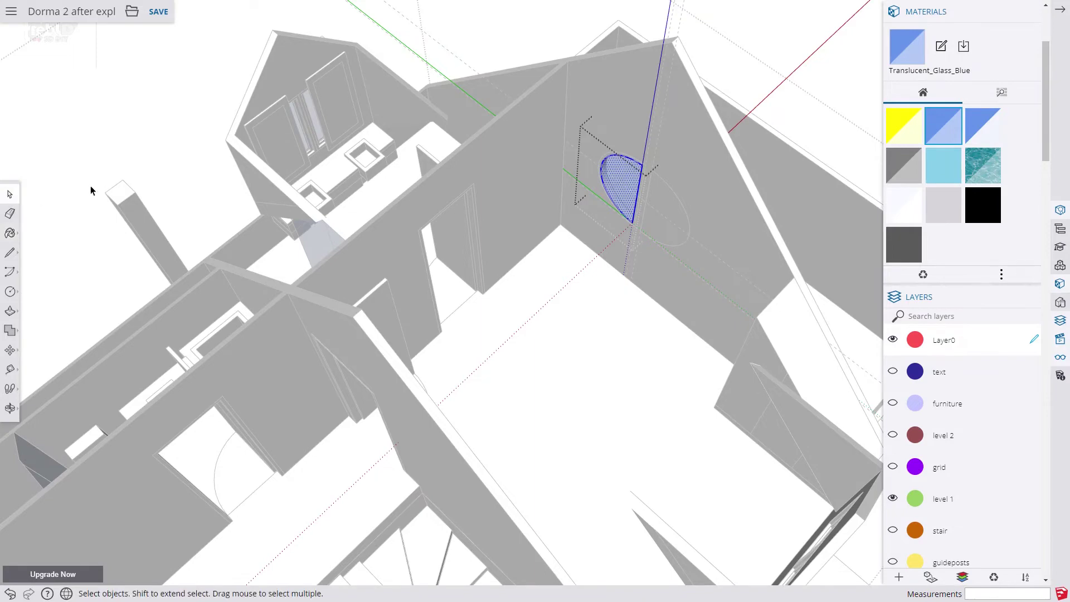
Step: Start moving the window glass from its bottom corner, then cancel the move
scroll(619, 195, up, 5)
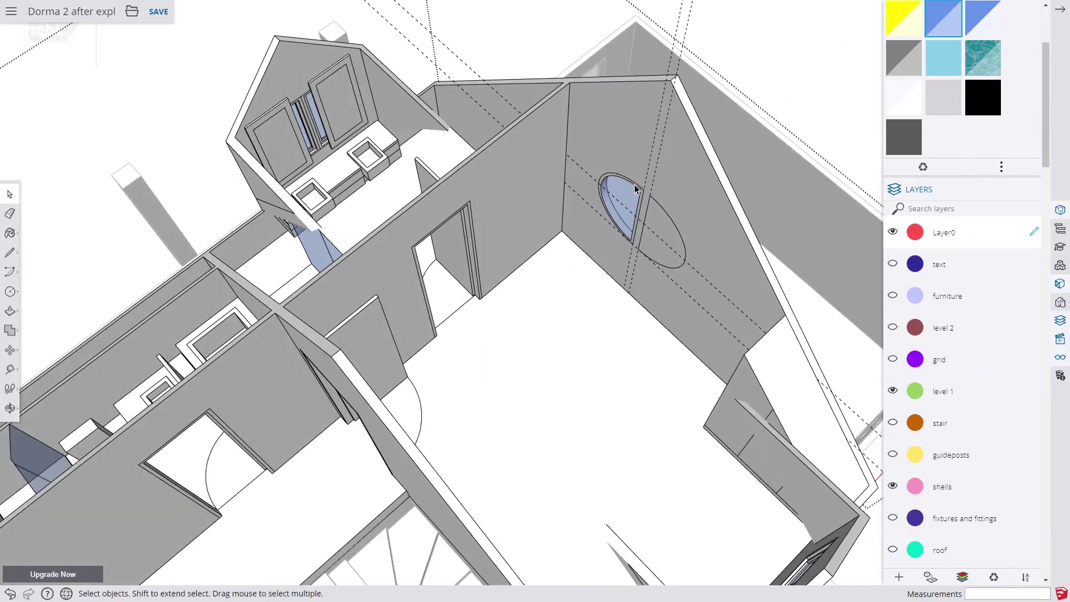
click(598, 208)
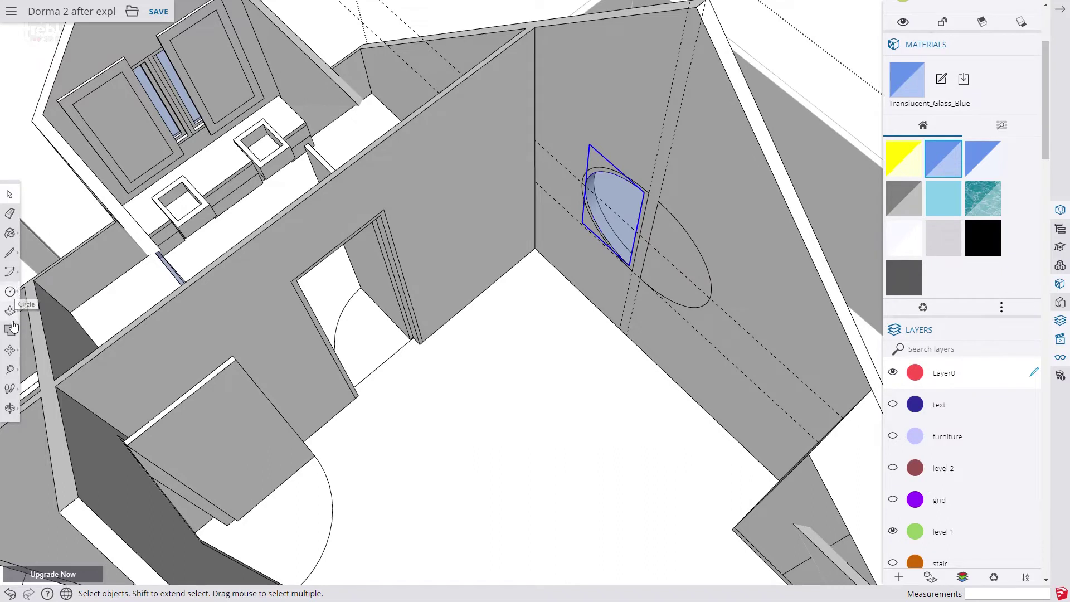
click(10, 350)
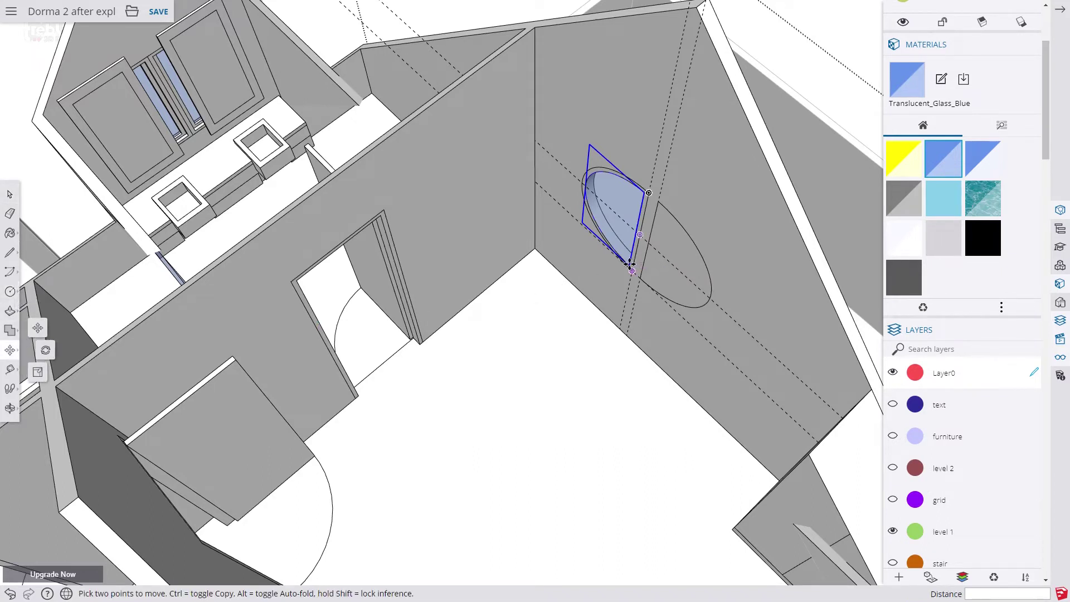
click(629, 264)
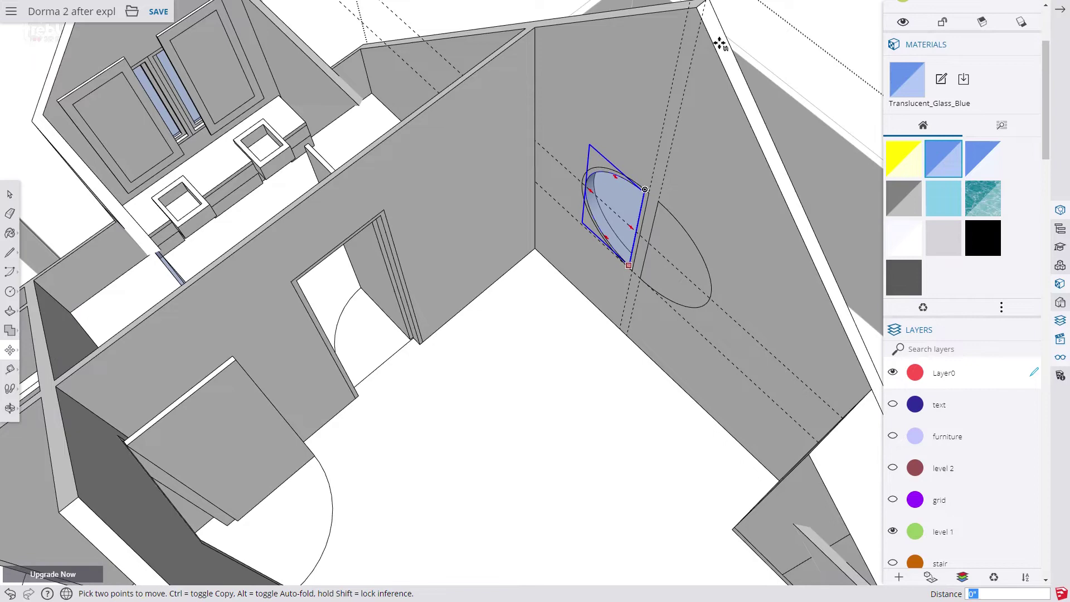
scroll(703, 8, down, 2)
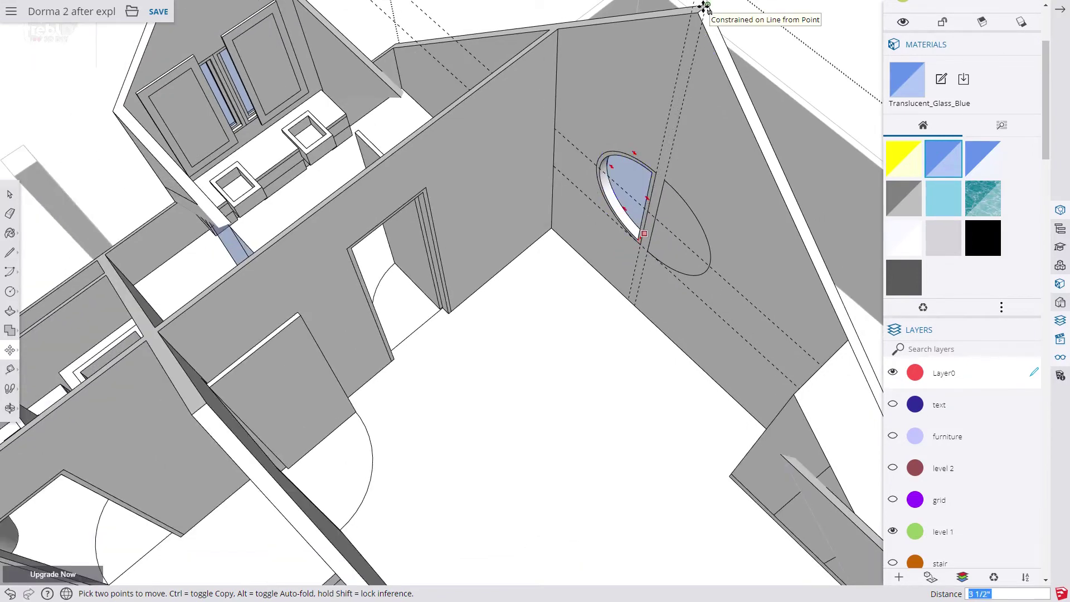
scroll(703, 7, up, 3)
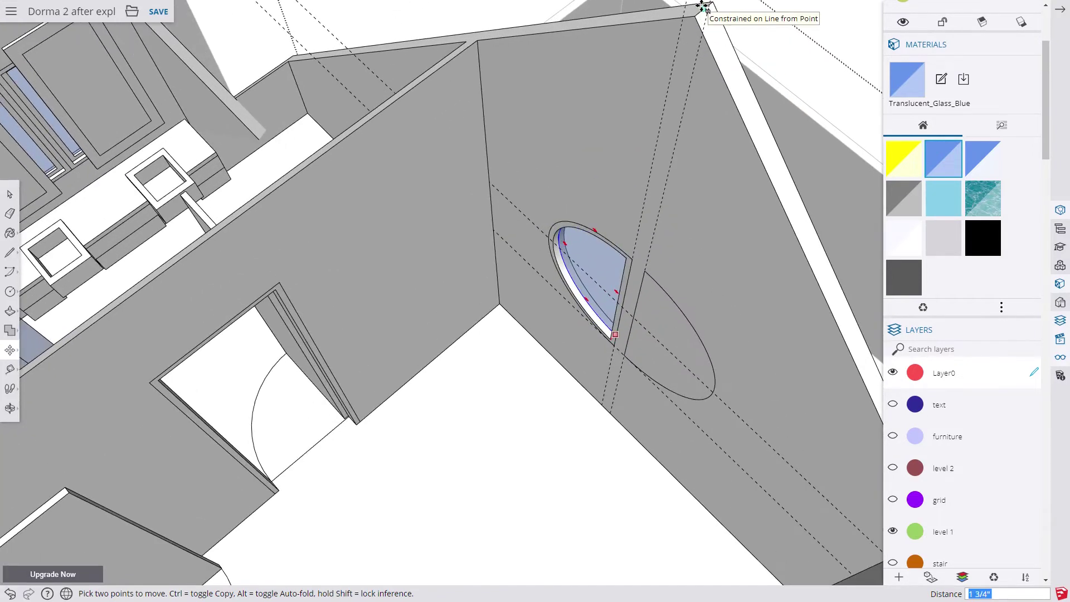
click(10, 194)
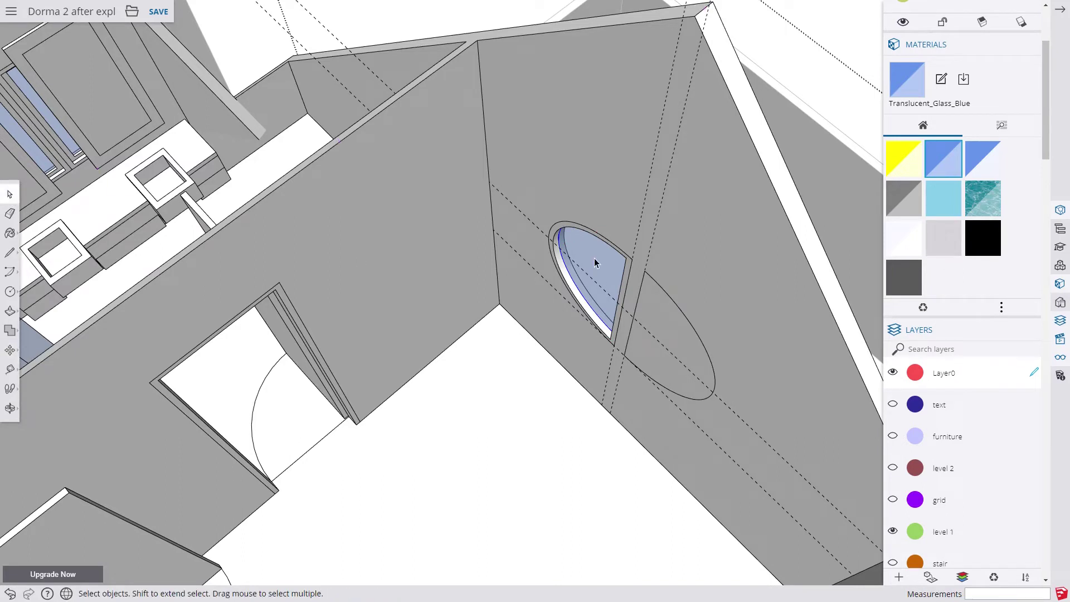
Step: Make the half-round window group a component named 'win half round comp'
click(623, 281)
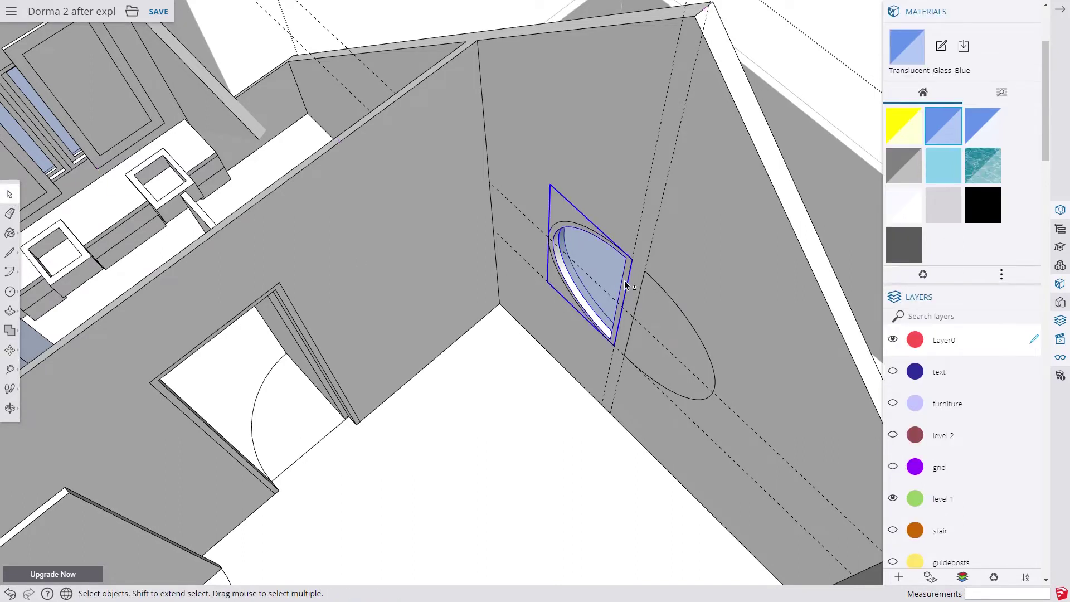
key(g)
triple_click(490, 187)
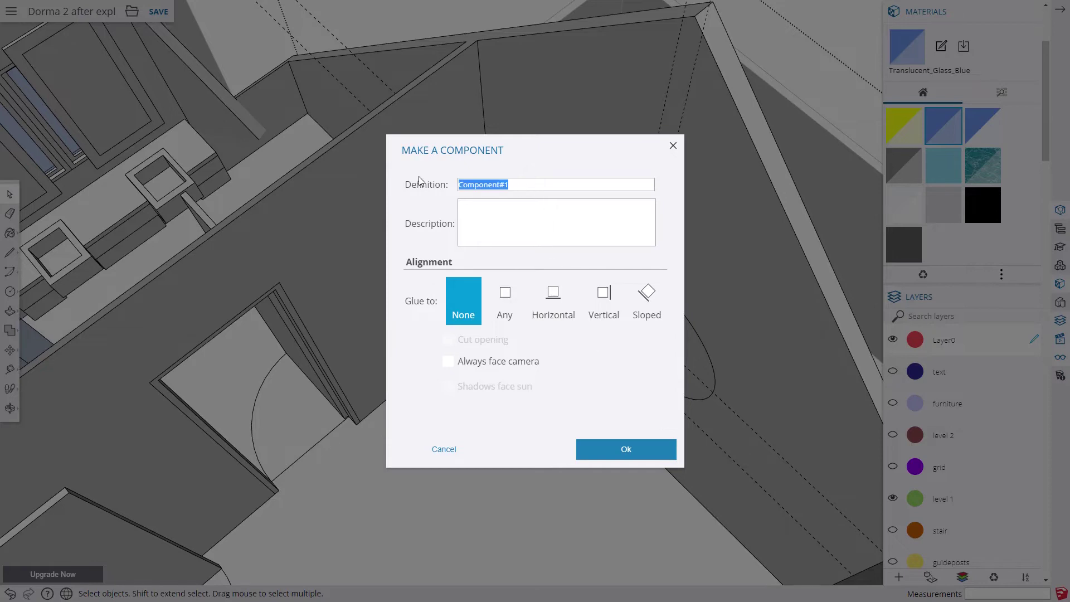
text(win half round compl)
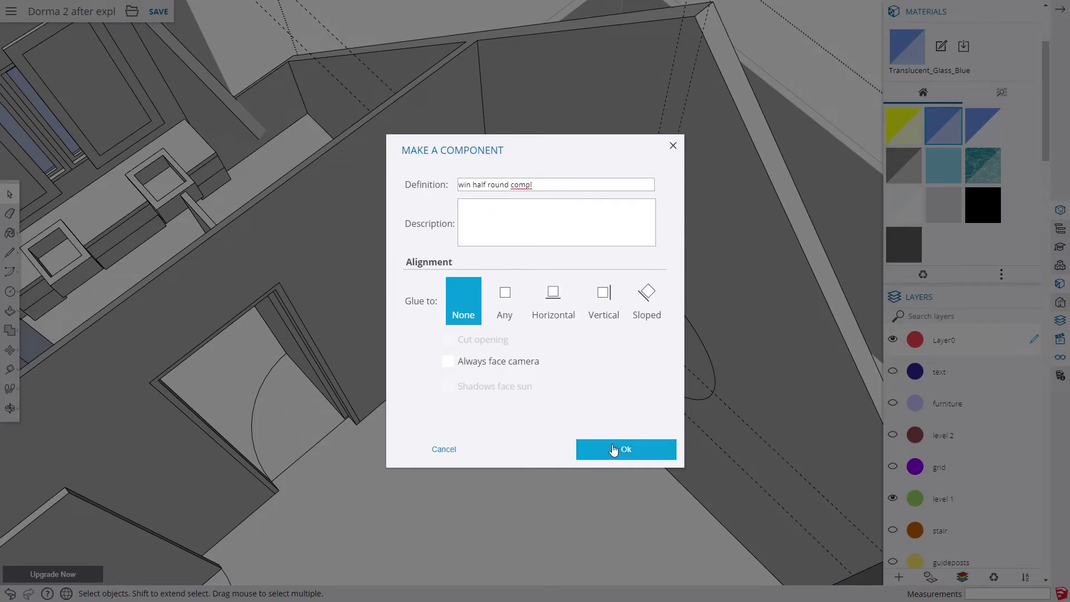
click(615, 448)
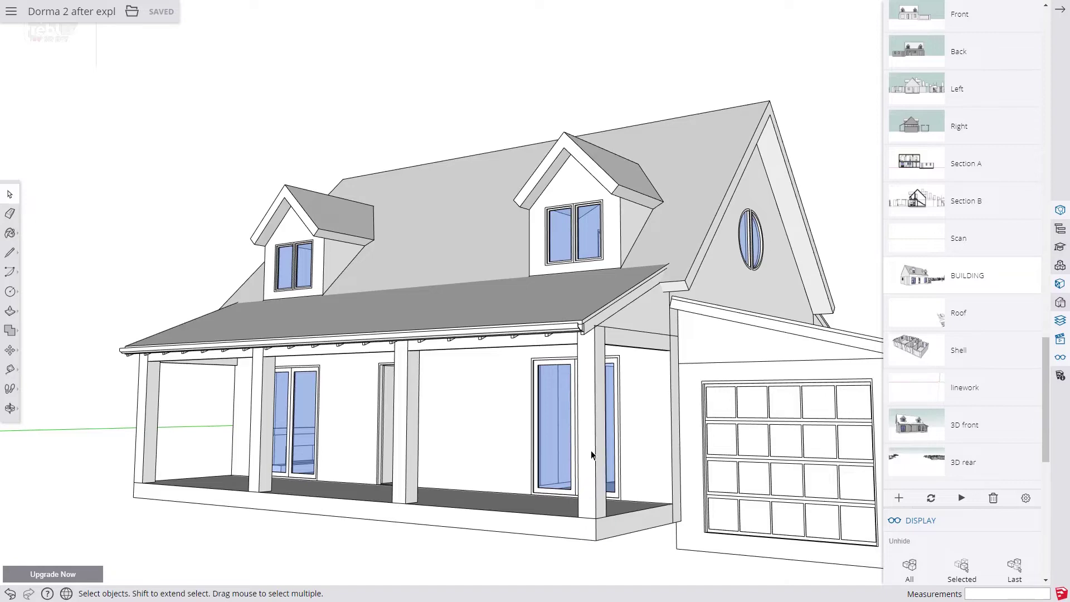
Step: Open a porch column for editing with the rest of the model hidden
click(592, 458)
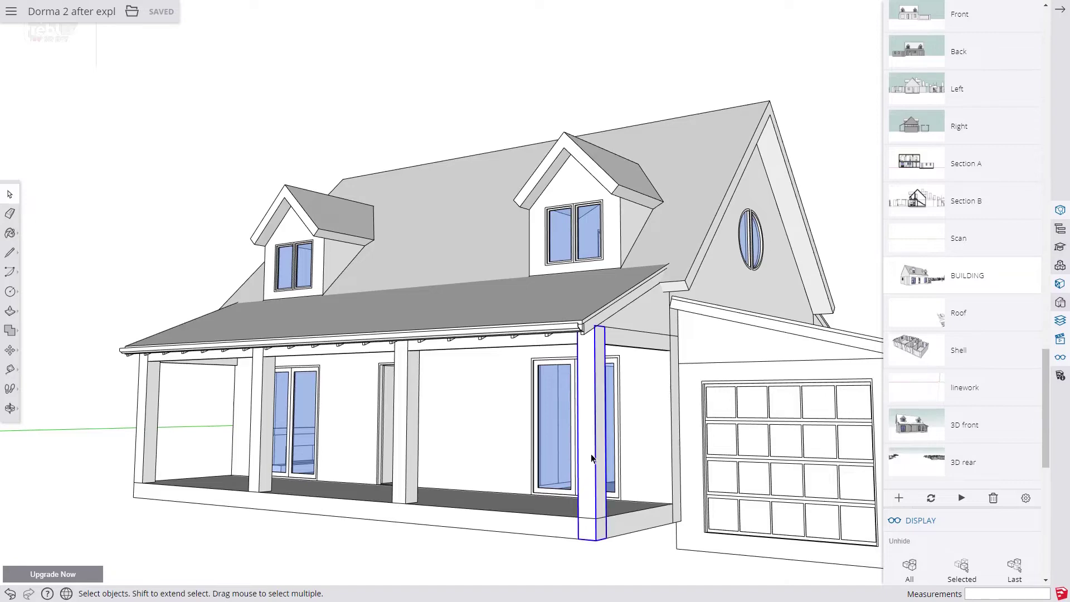
double_click(591, 458)
click(592, 458)
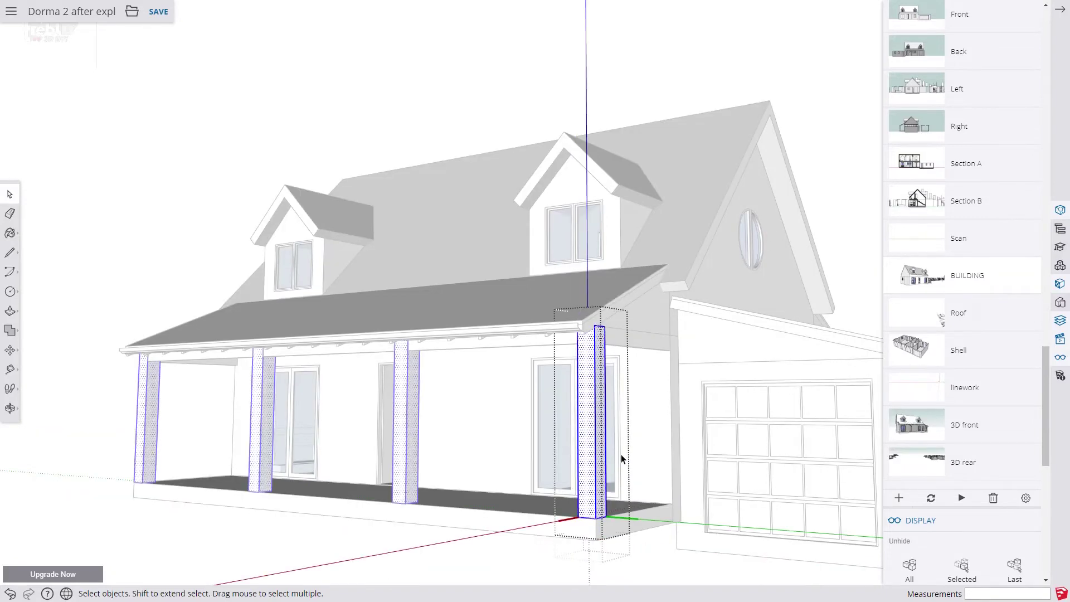
click(1061, 360)
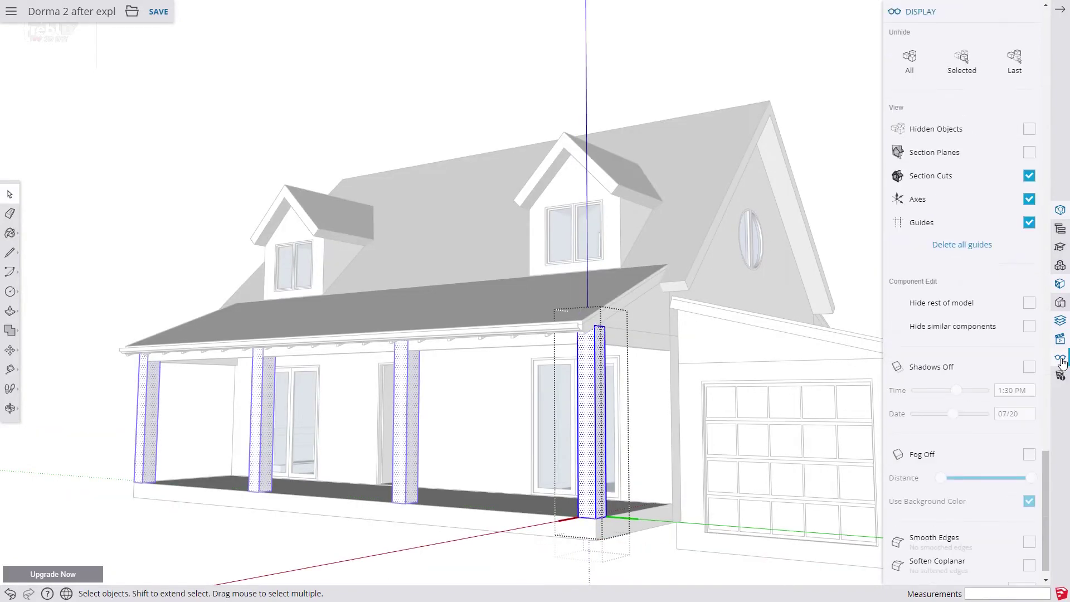
click(1030, 302)
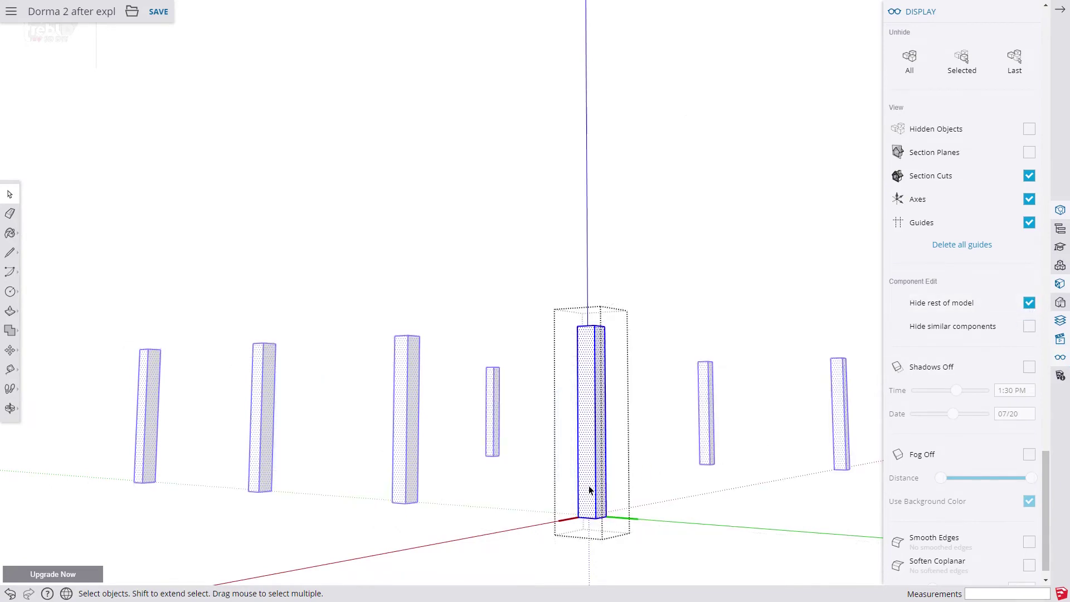
middle_drag(590, 489, 594, 412)
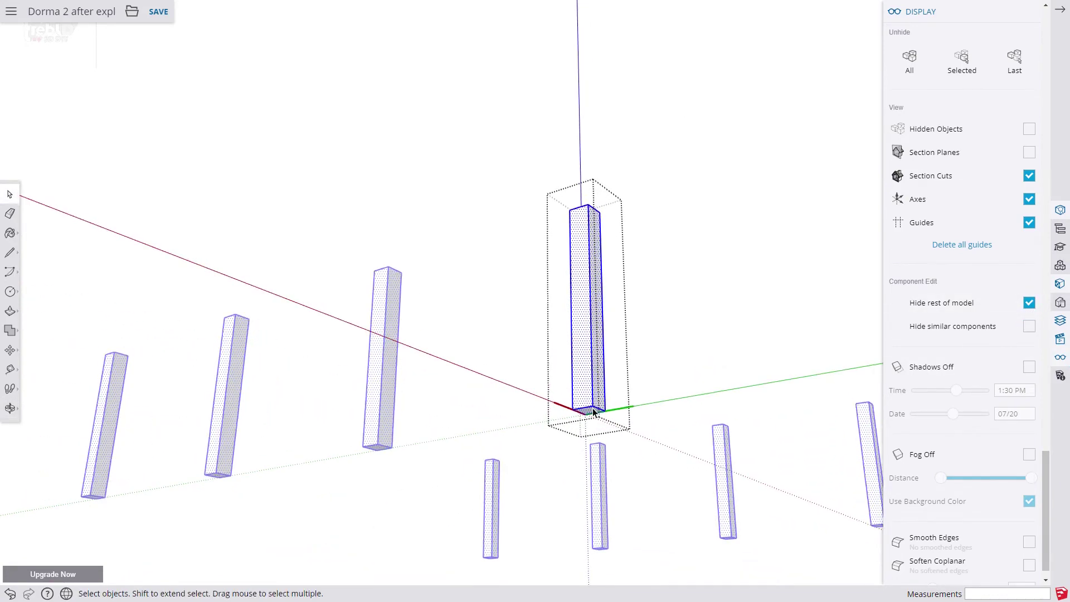
scroll(594, 413, up, 4)
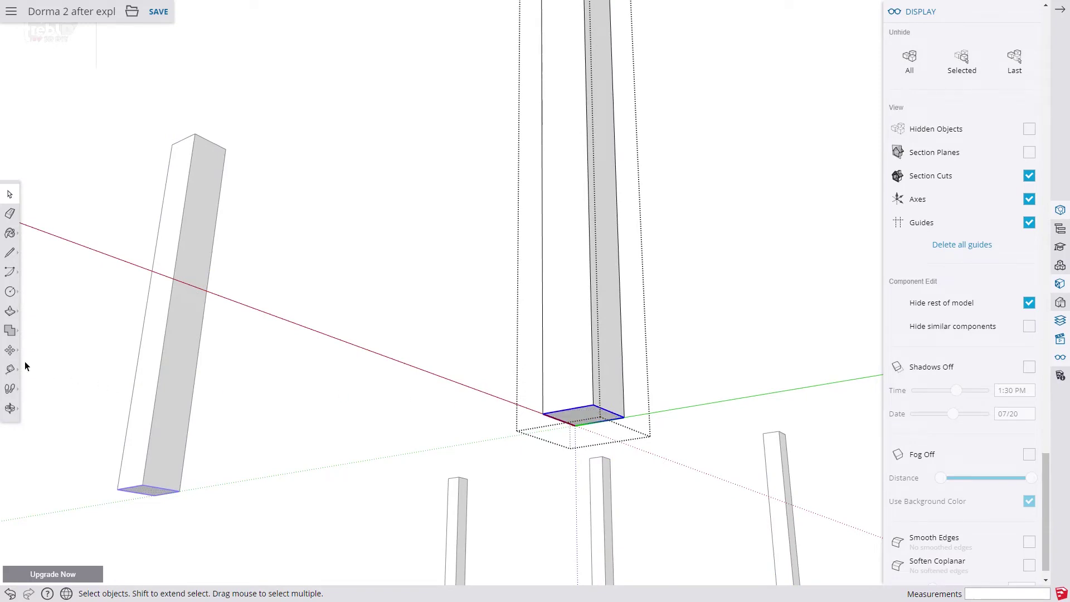
Step: Copy the column's base edge up 8 1/2" and 7' to mark the bands
click(10, 350)
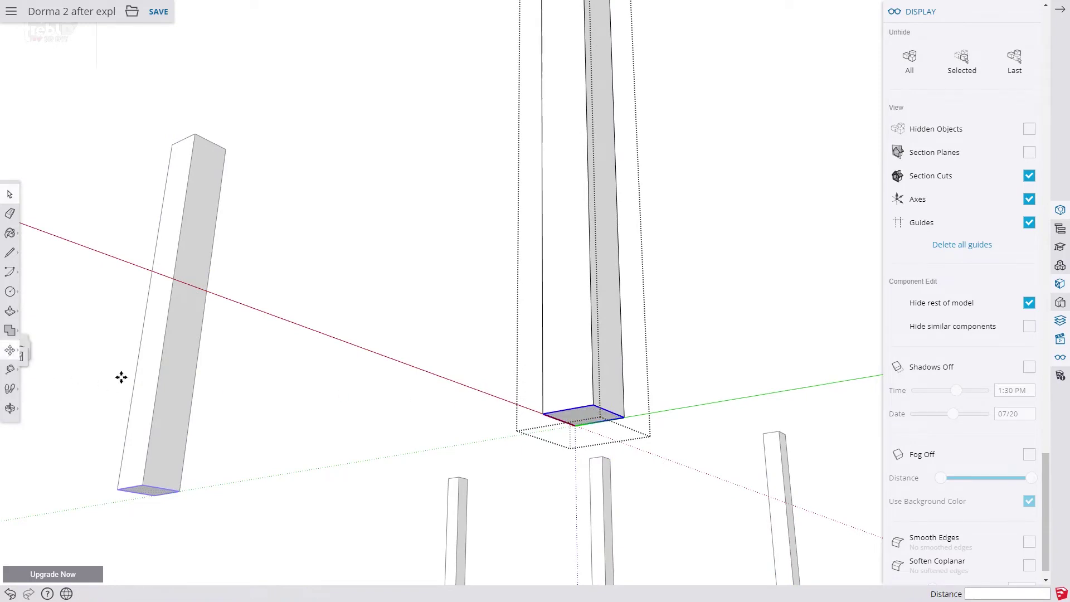
click(594, 401)
key(ctrl)
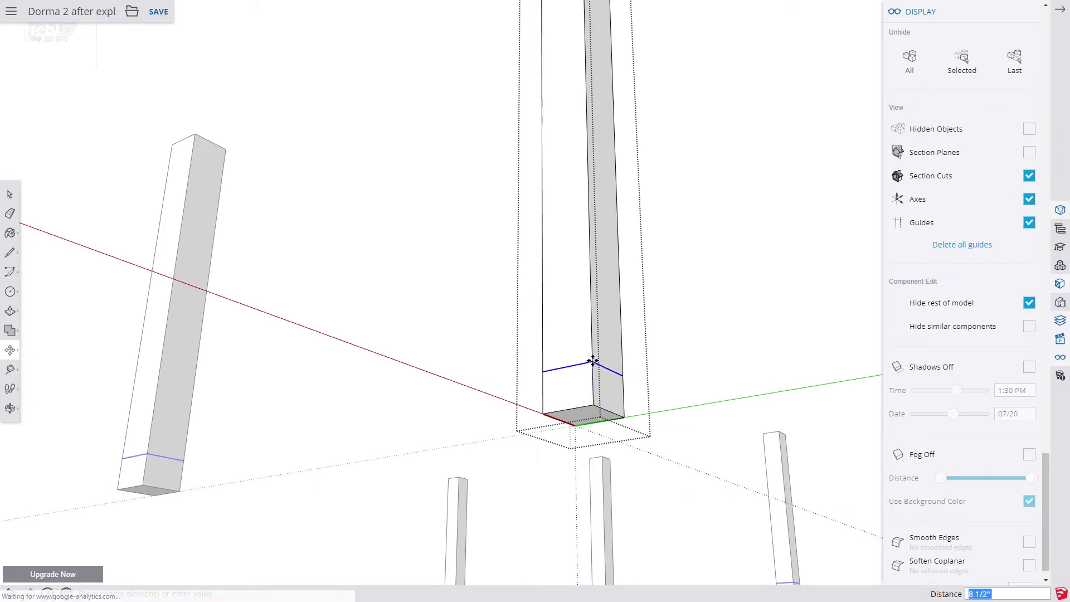
click(593, 361)
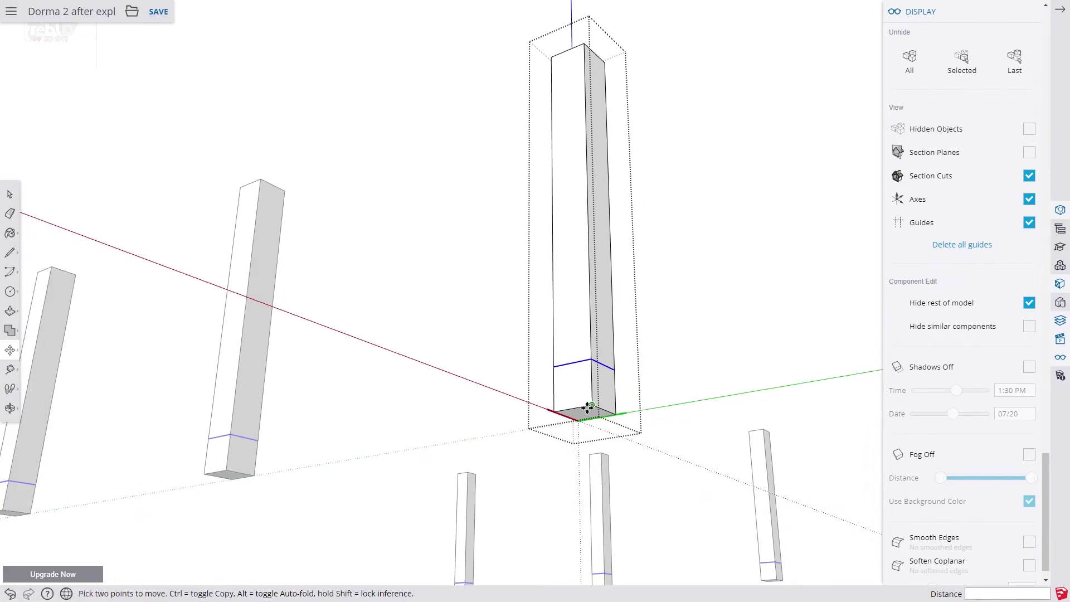
scroll(580, 411, down, 2)
click(592, 361)
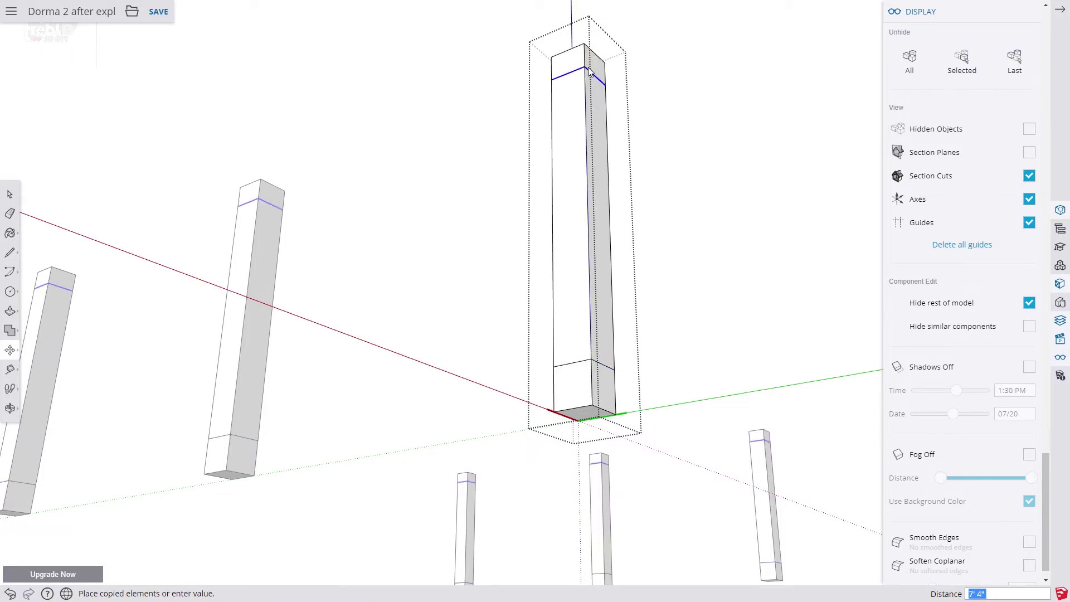
click(586, 65)
text(7')
key(Return)
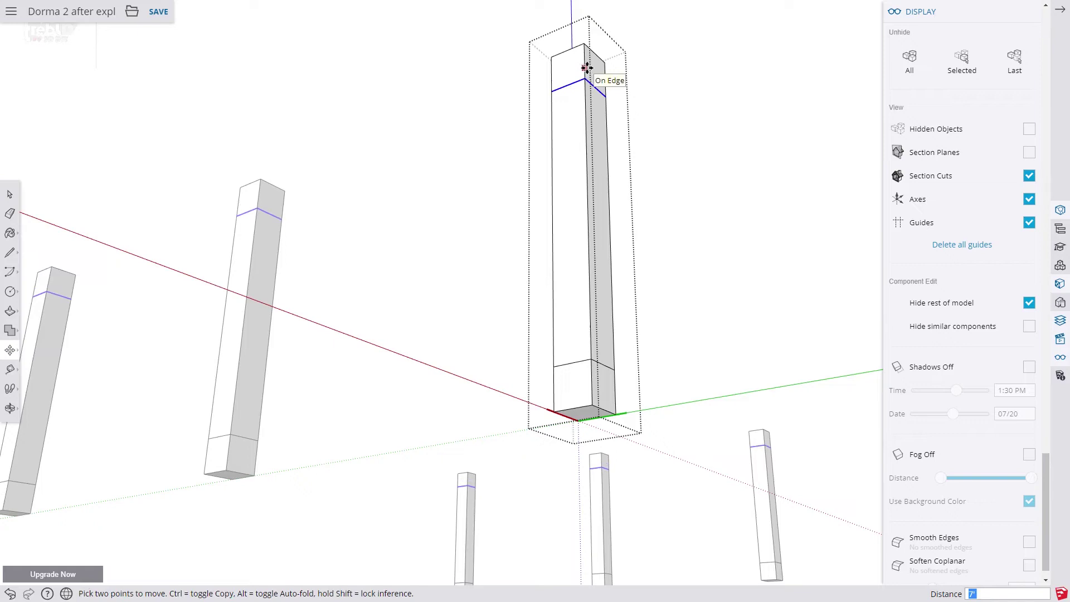
Step: Recess the column's middle face by 1/2" (-.5)
click(10, 312)
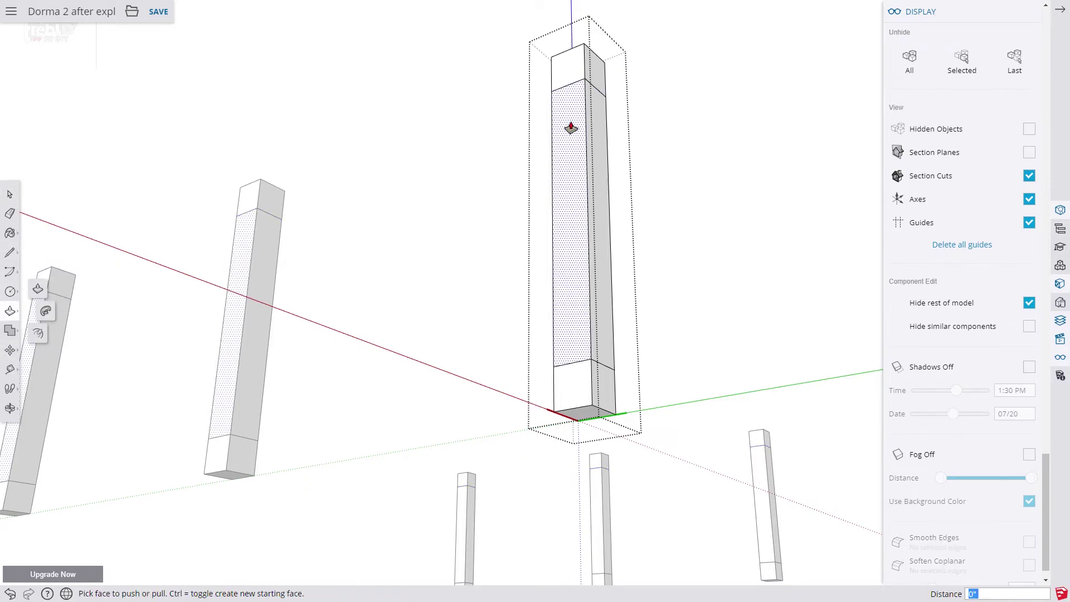
double_click(571, 130)
text(-)
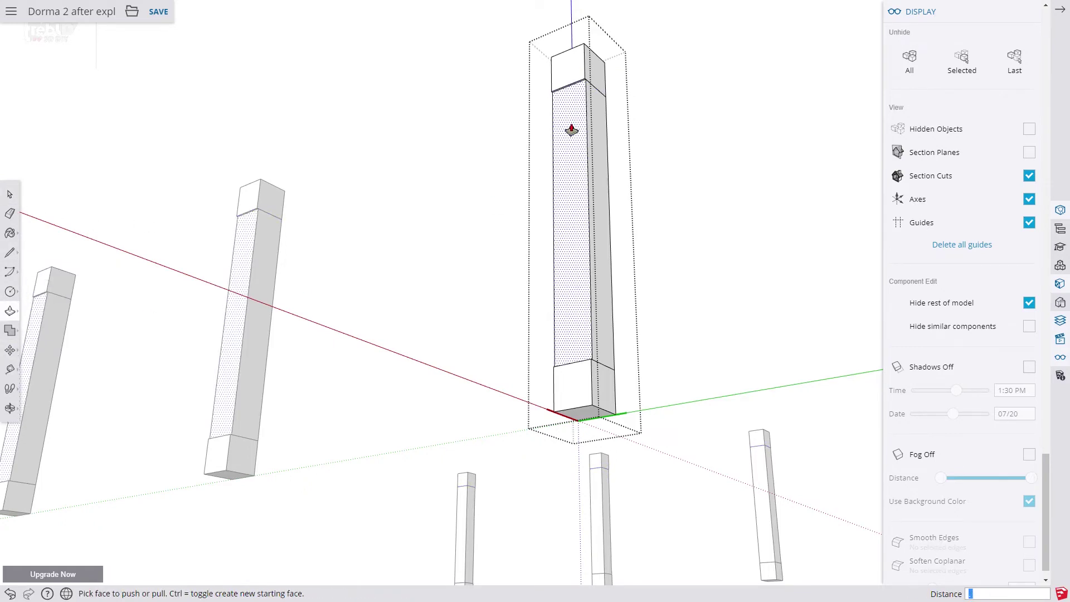
text(.5)
key(Return)
middle_drag(581, 110, 296, 306)
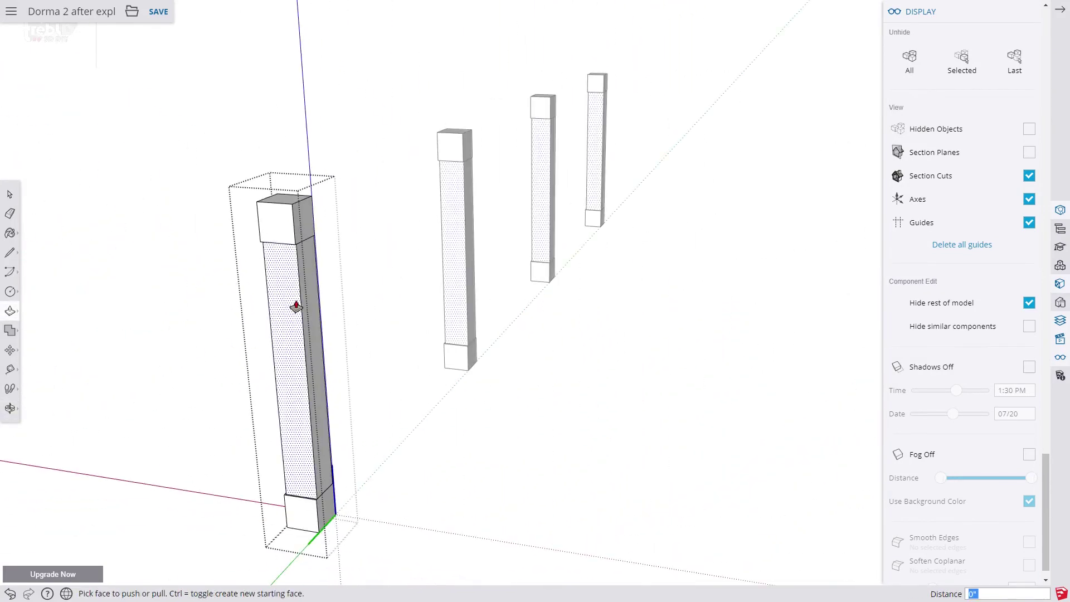
Step: Exit the column to show the whole model and bring up the Scenes list
click(10, 194)
click(174, 313)
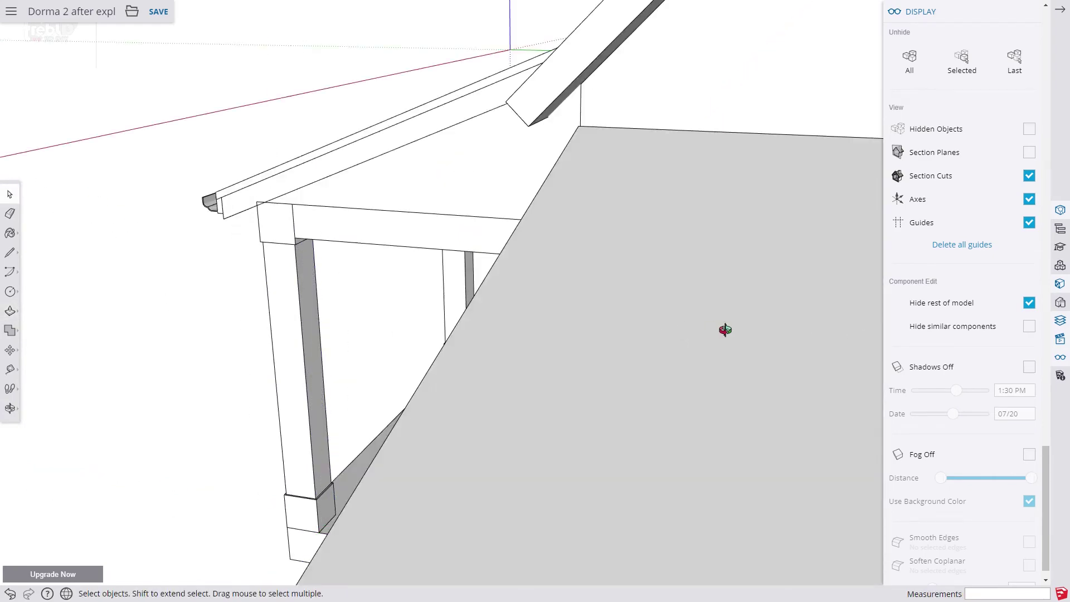
middle_drag(725, 329, 888, 258)
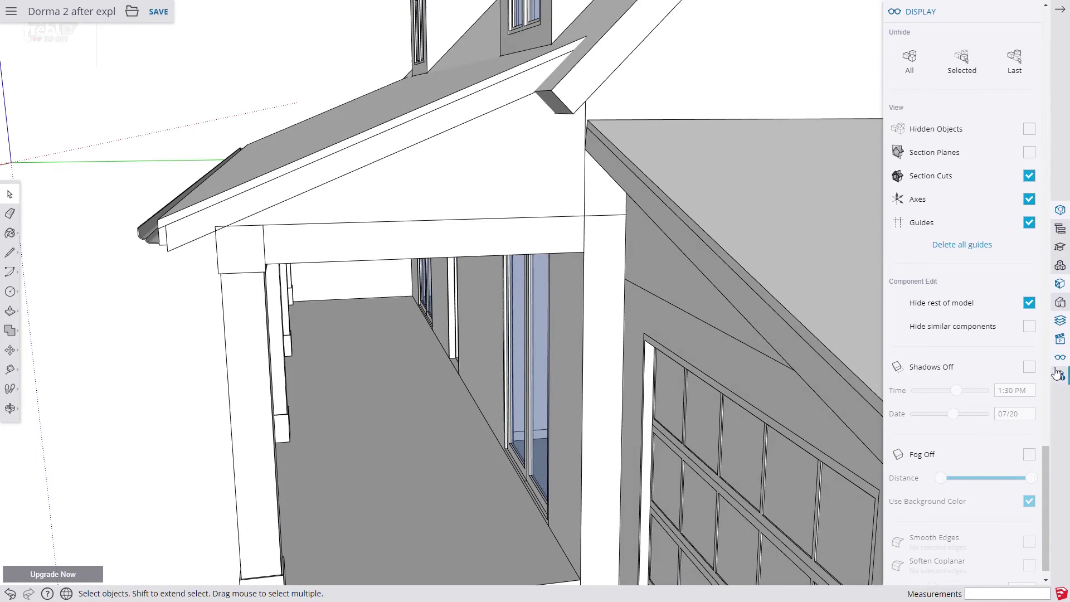
click(1056, 342)
Step: From the linework scene, open the door group and draw a rectangle covering the door
click(932, 462)
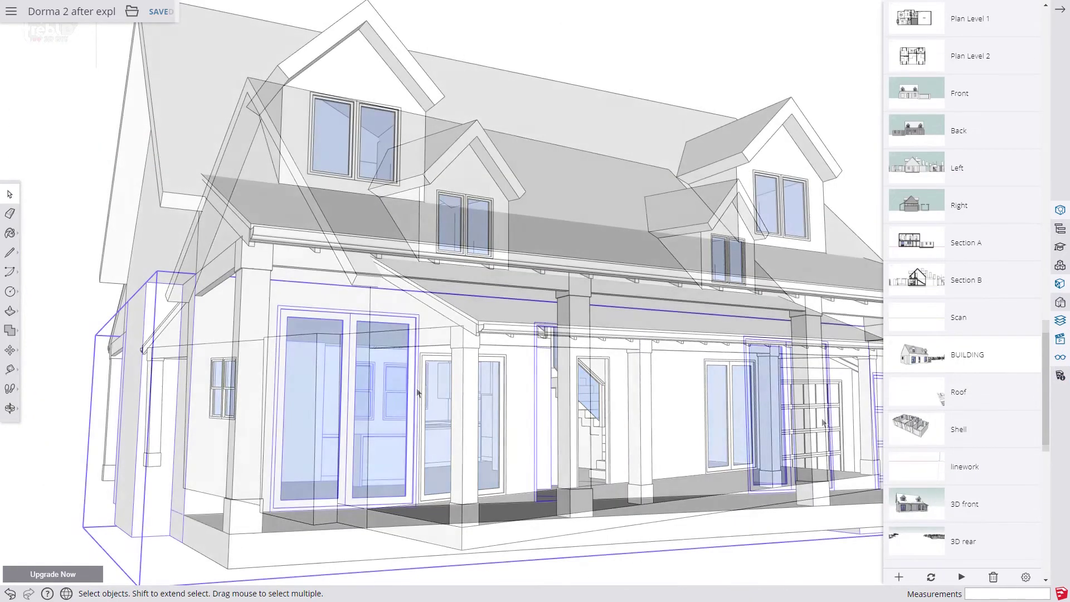
right_click(416, 388)
click(449, 195)
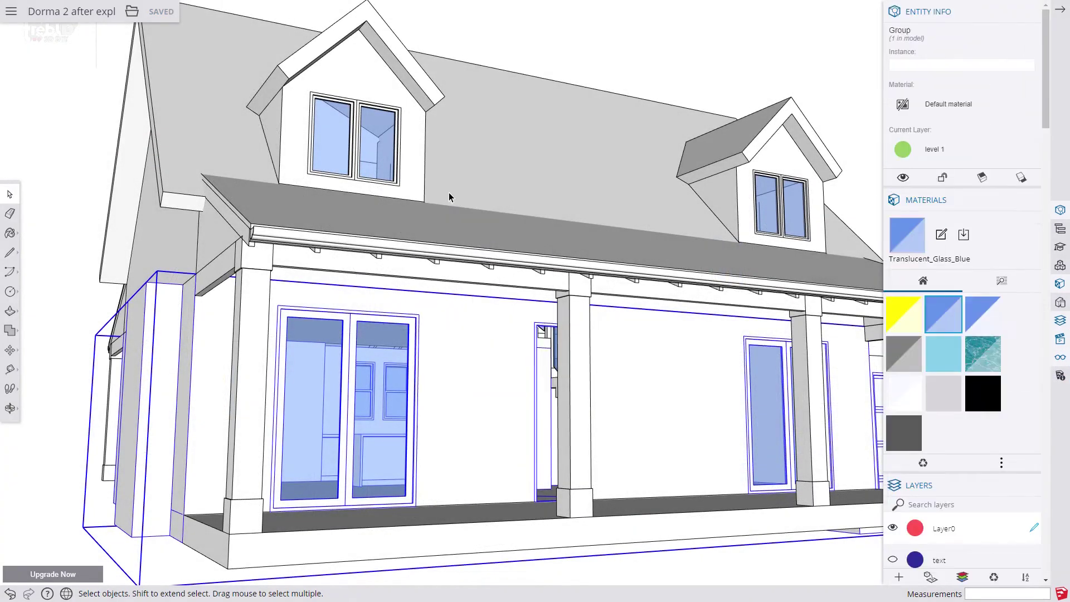
double_click(415, 354)
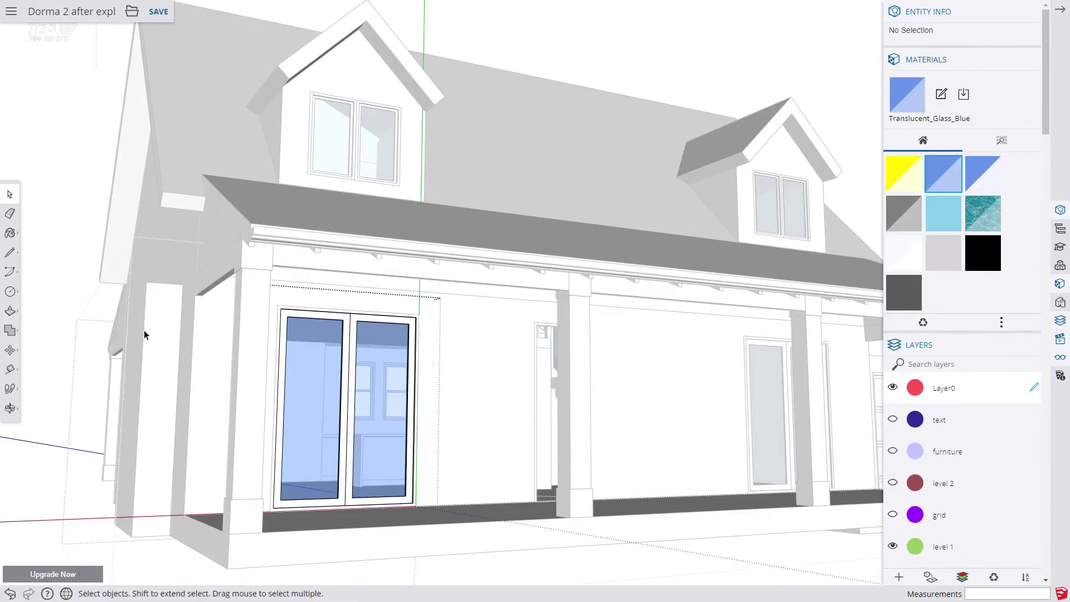
click(10, 291)
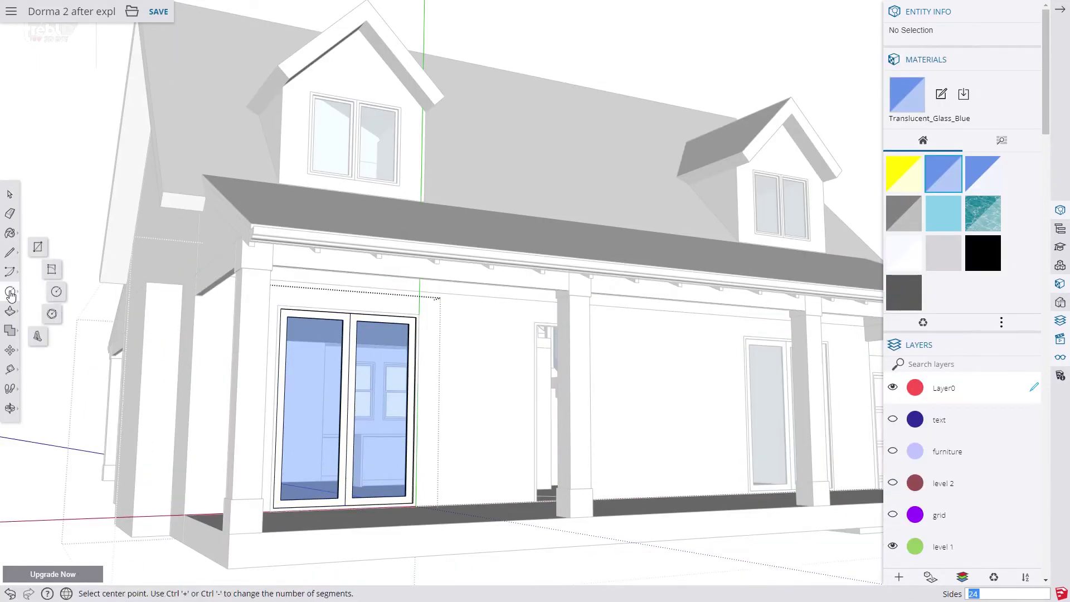
click(37, 248)
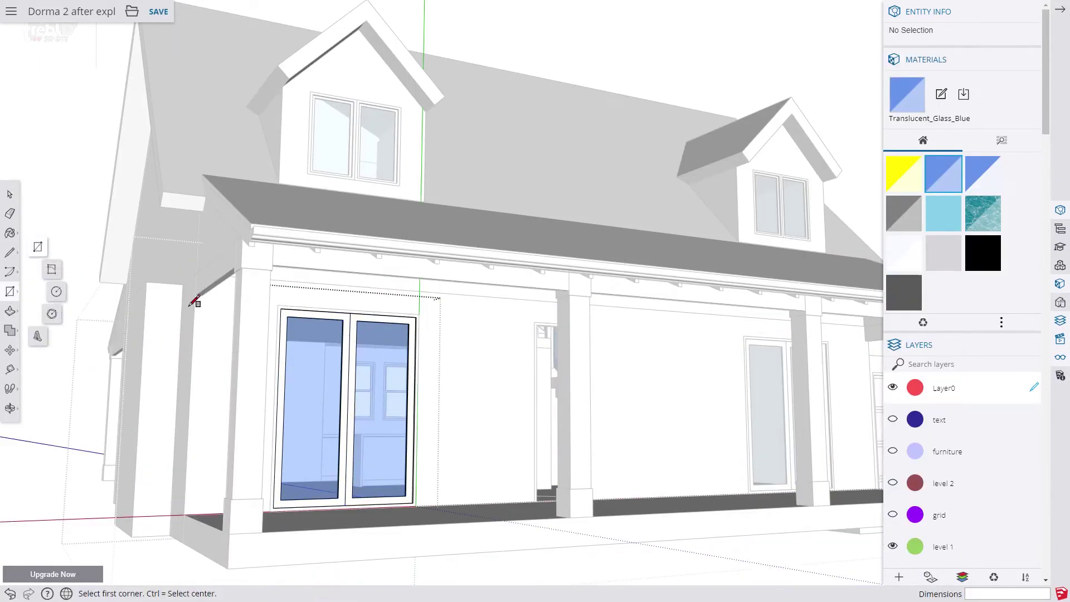
click(278, 305)
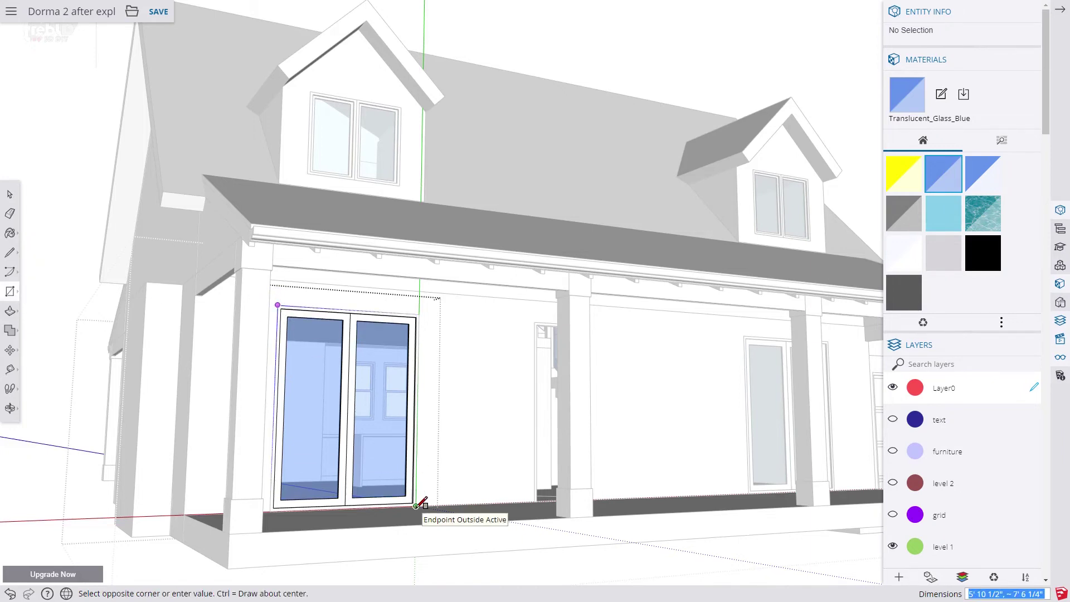
click(415, 505)
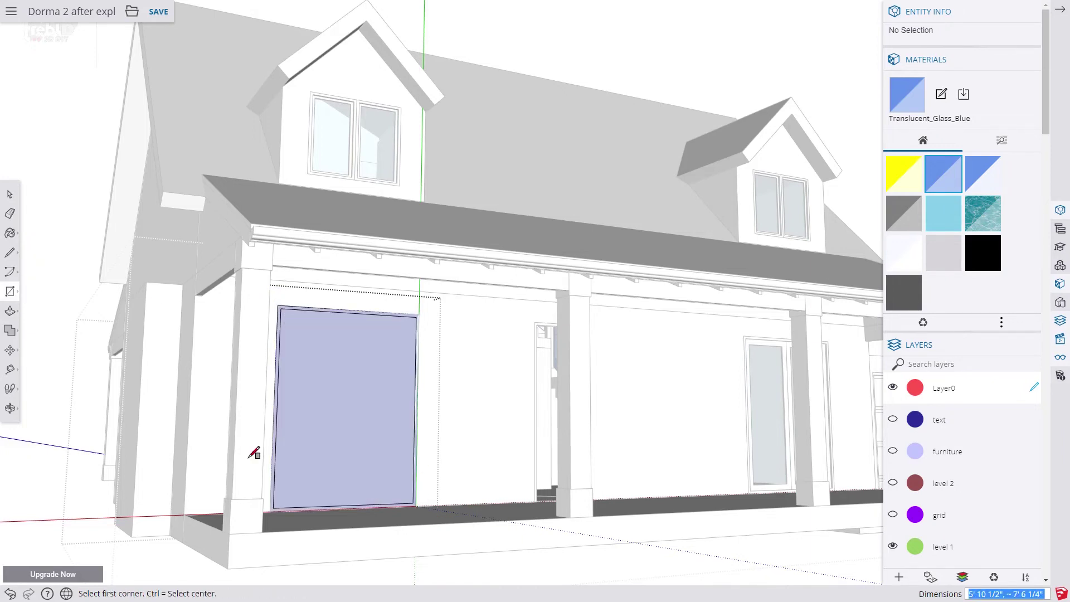
Step: Offset the door rectangle 3.5 to form trim, then delete the inner cover face
click(12, 317)
click(38, 335)
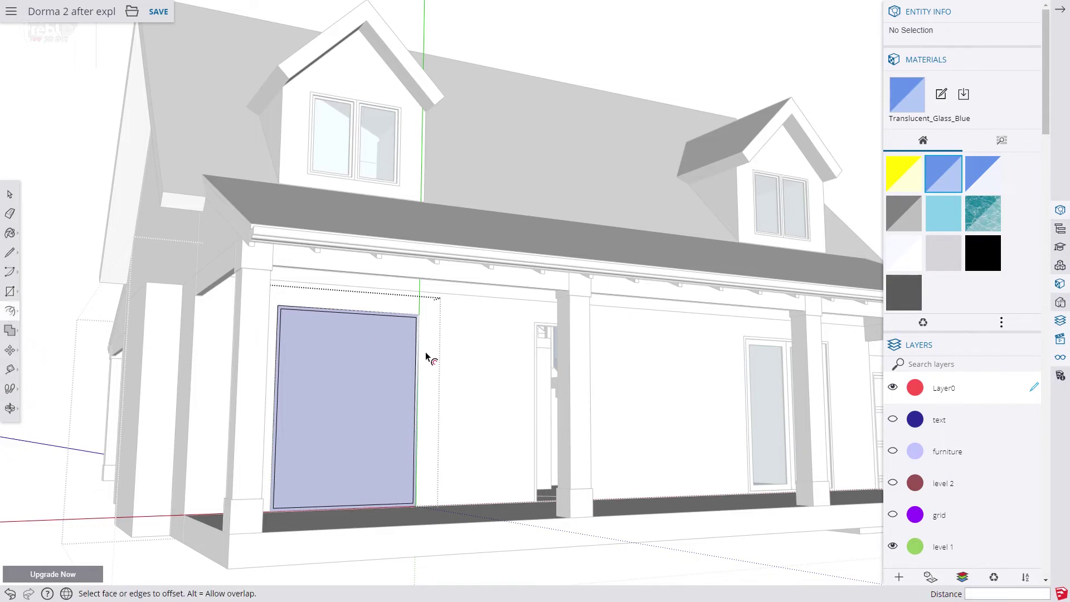
click(372, 311)
click(370, 311)
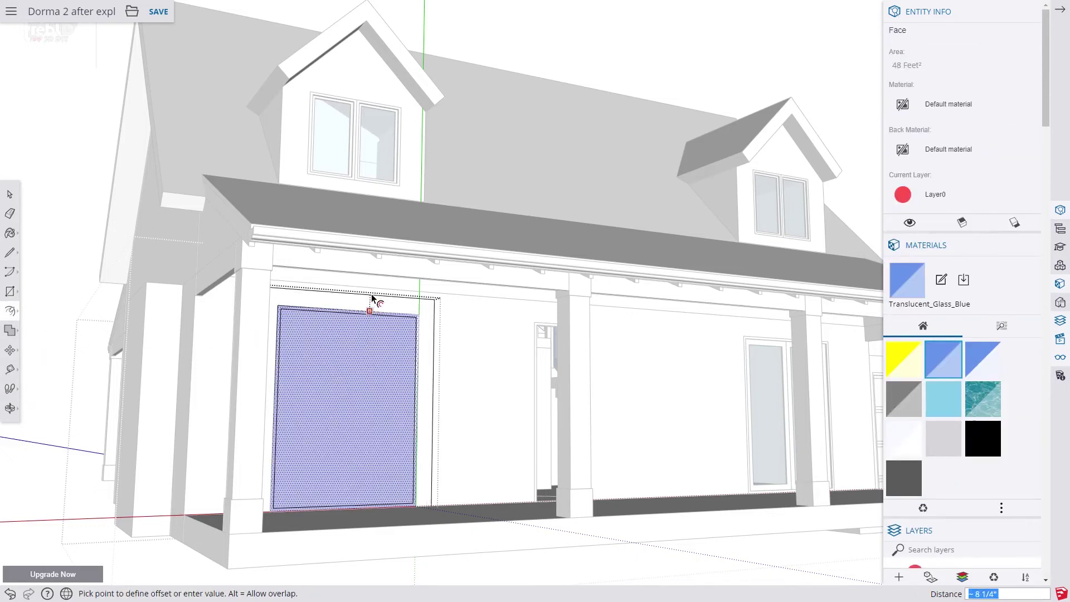
click(372, 300)
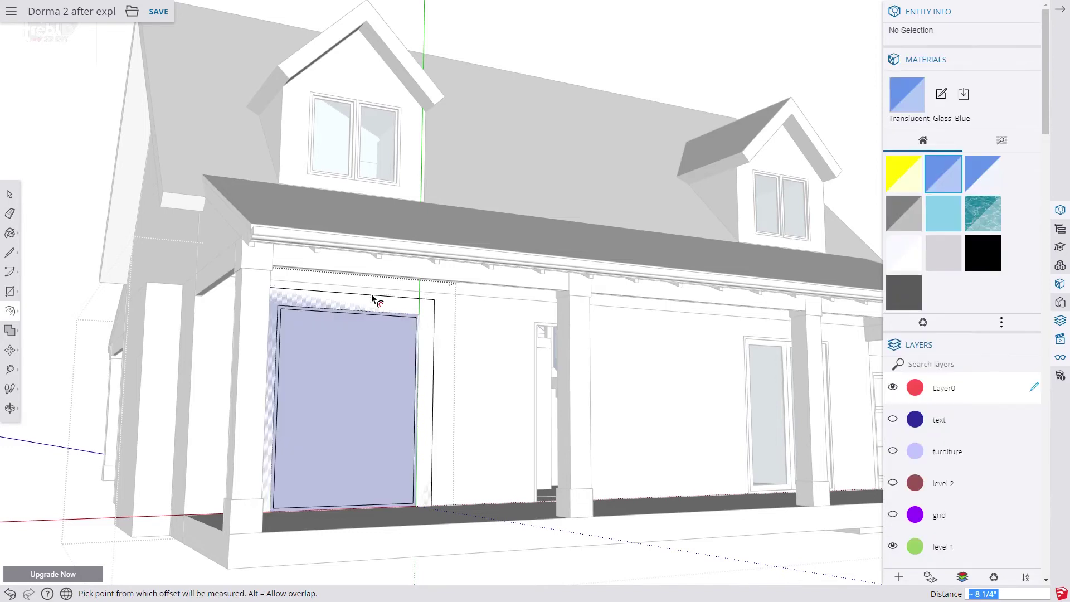
text(3.5)
key(Return)
click(300, 306)
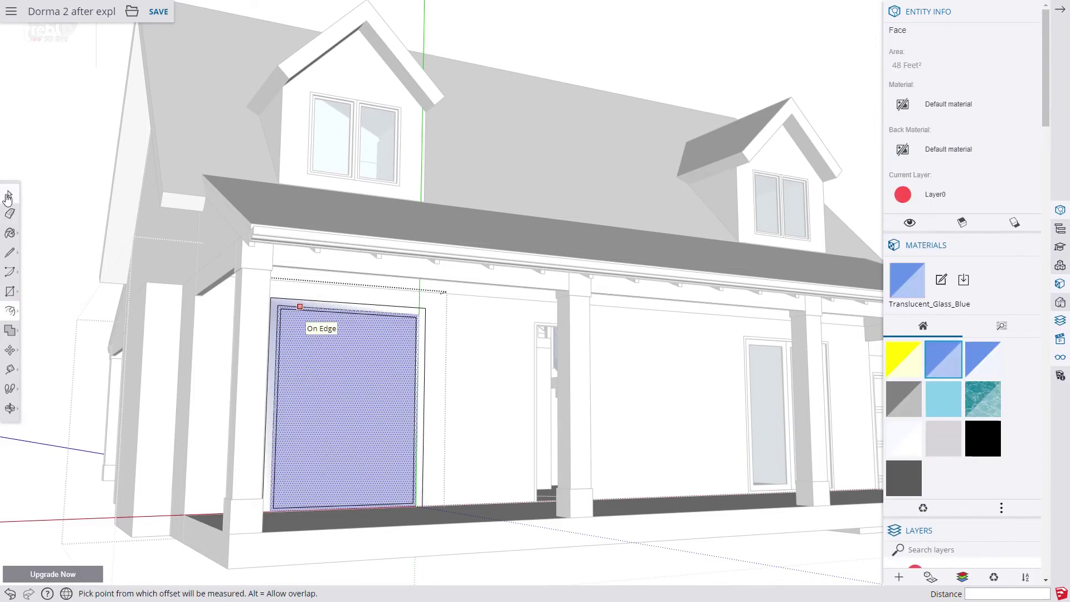
key(space)
key(Delete)
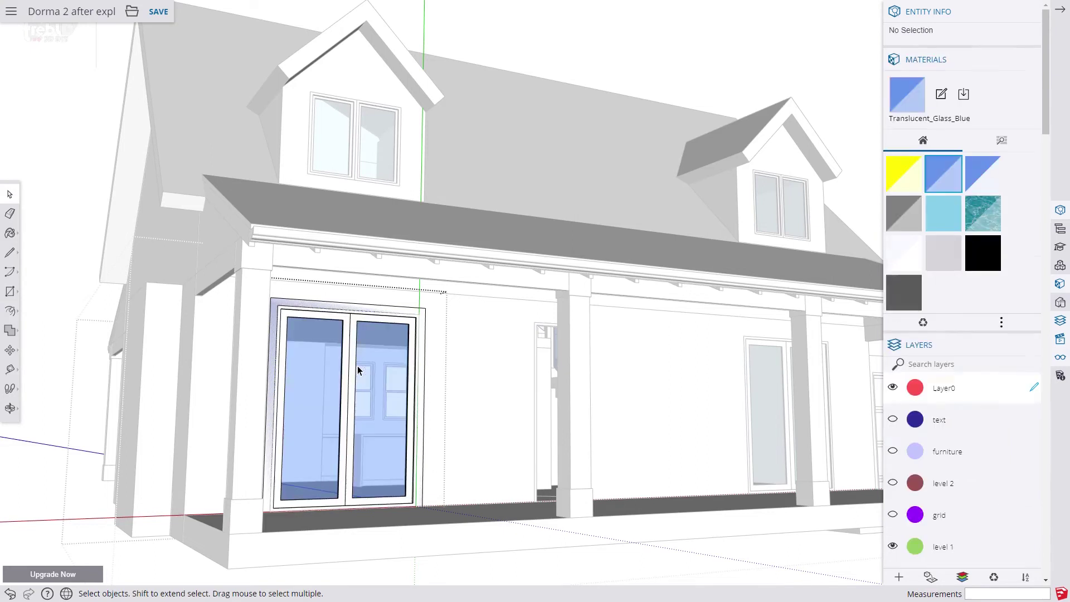
Step: Extrude the door frame face 4 1/2 inches
click(11, 311)
click(36, 289)
click(383, 309)
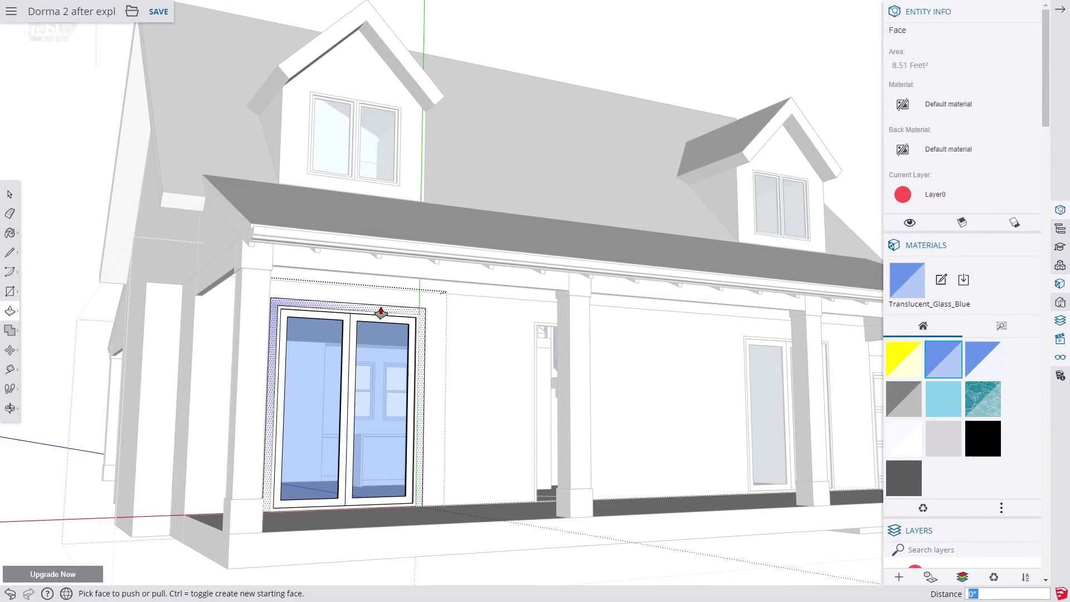
text(4 1/2)
key(Return)
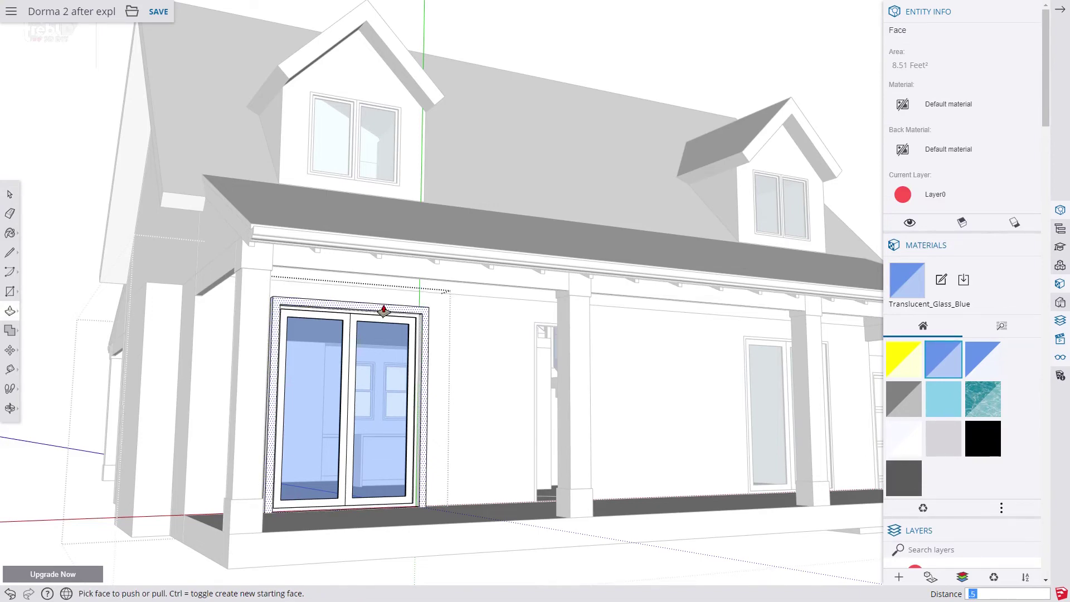
key(space)
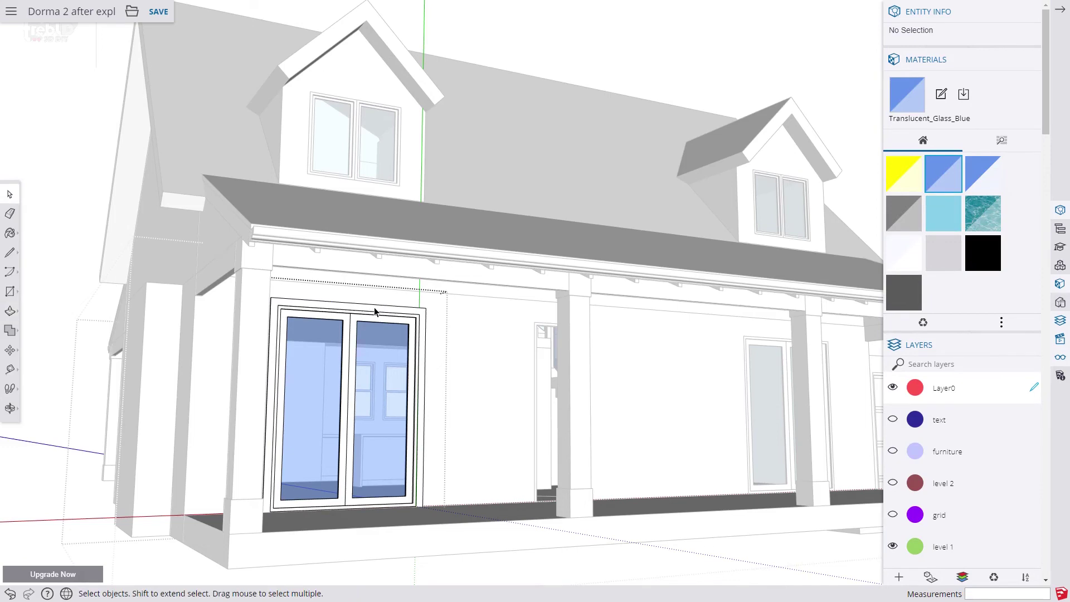
Step: Make the door frame geometry a component named 'door trim'
triple_click(375, 311)
right_click(374, 309)
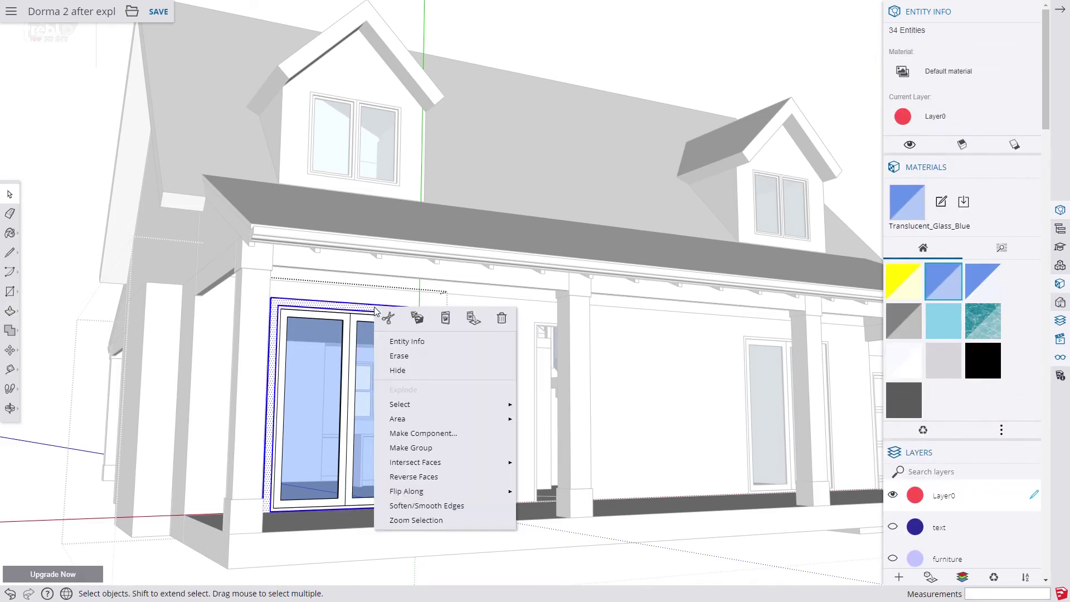
click(403, 434)
drag(489, 185, 443, 187)
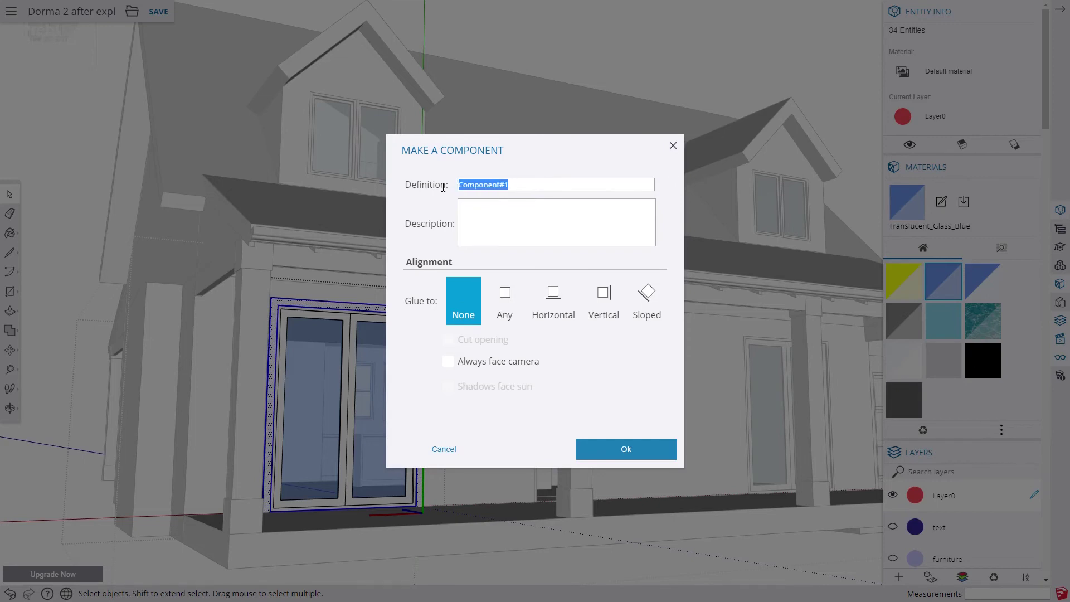
text(door trim)
click(623, 449)
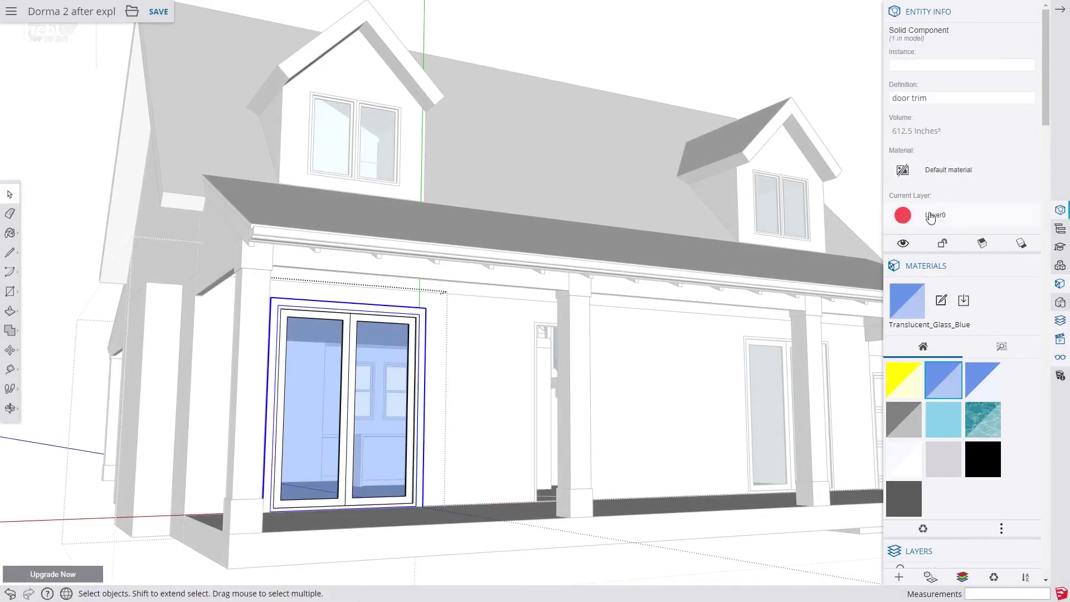
Step: Put the door trim on the trim layer and copy it
click(930, 217)
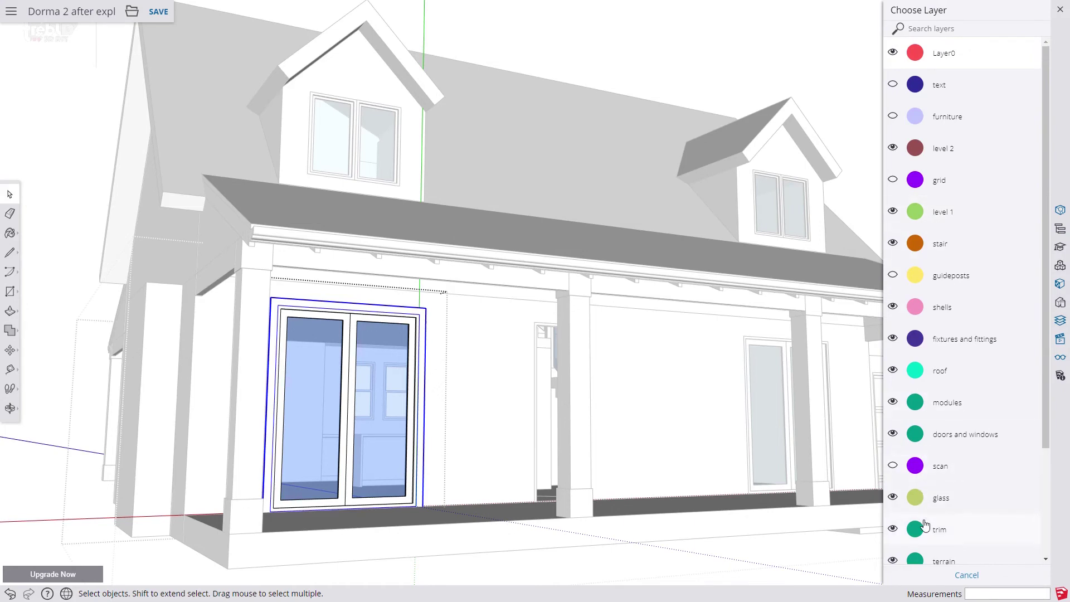
click(927, 536)
right_click(424, 326)
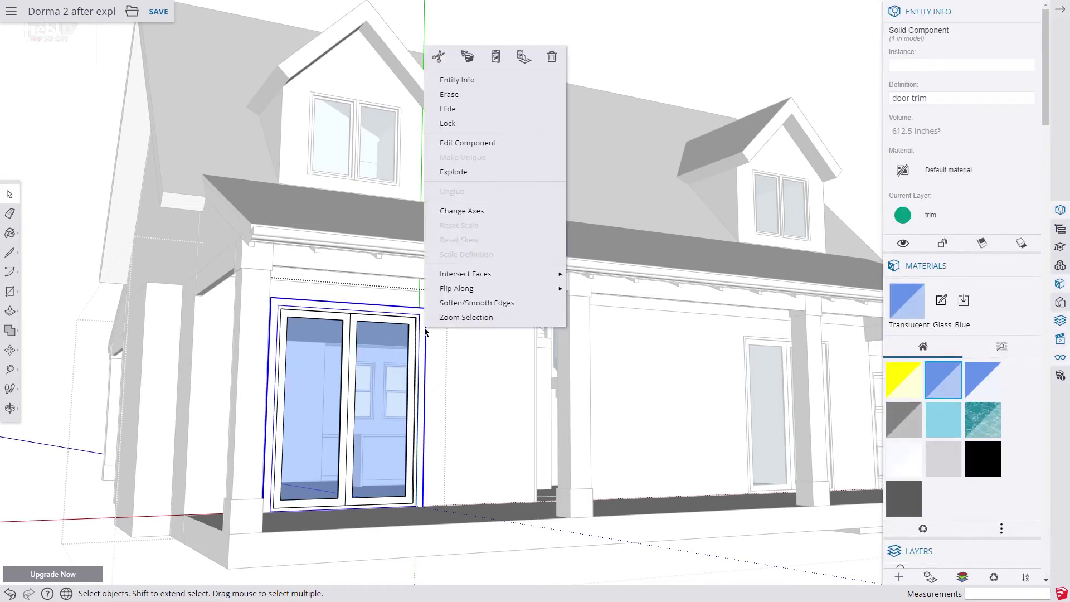
click(466, 56)
key(Escape)
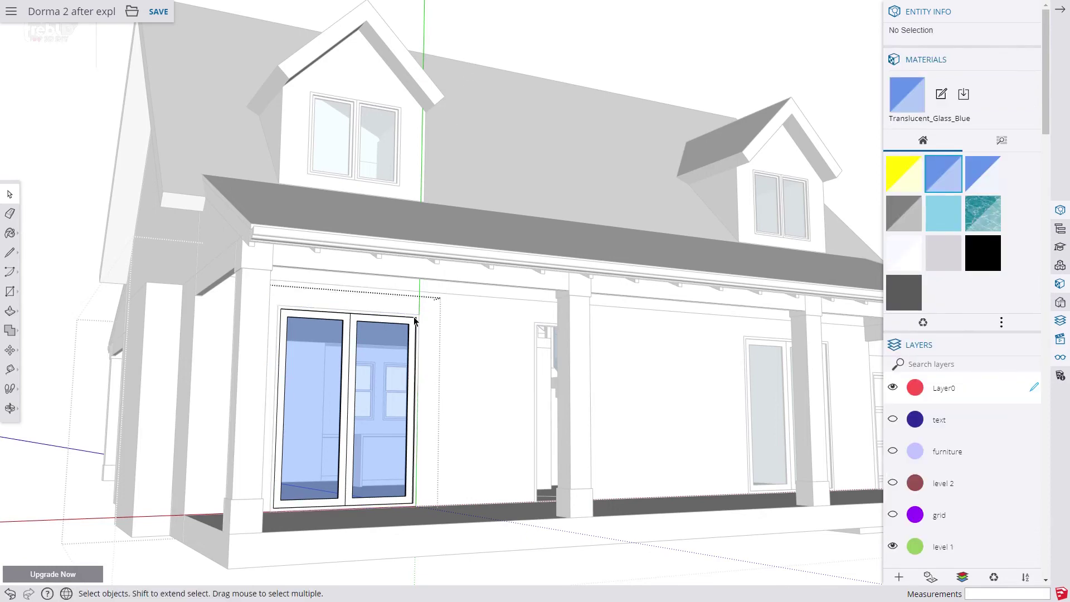
Step: Paste the door trim in place inside the door's window frame component
middle_drag(415, 322, 405, 334)
scroll(405, 335, up, 3)
scroll(405, 331, up, 1)
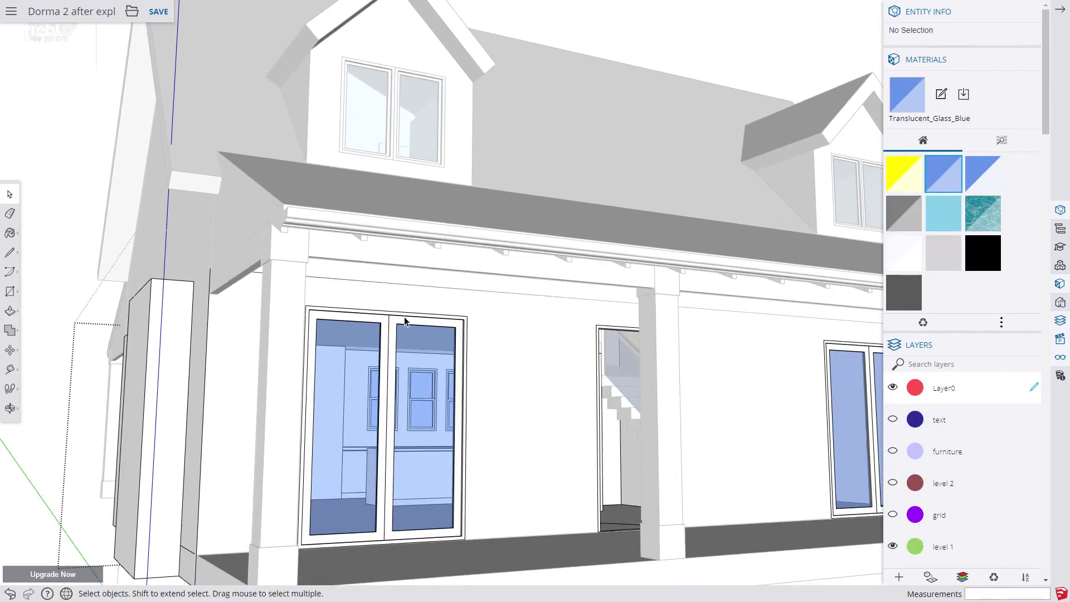
click(405, 323)
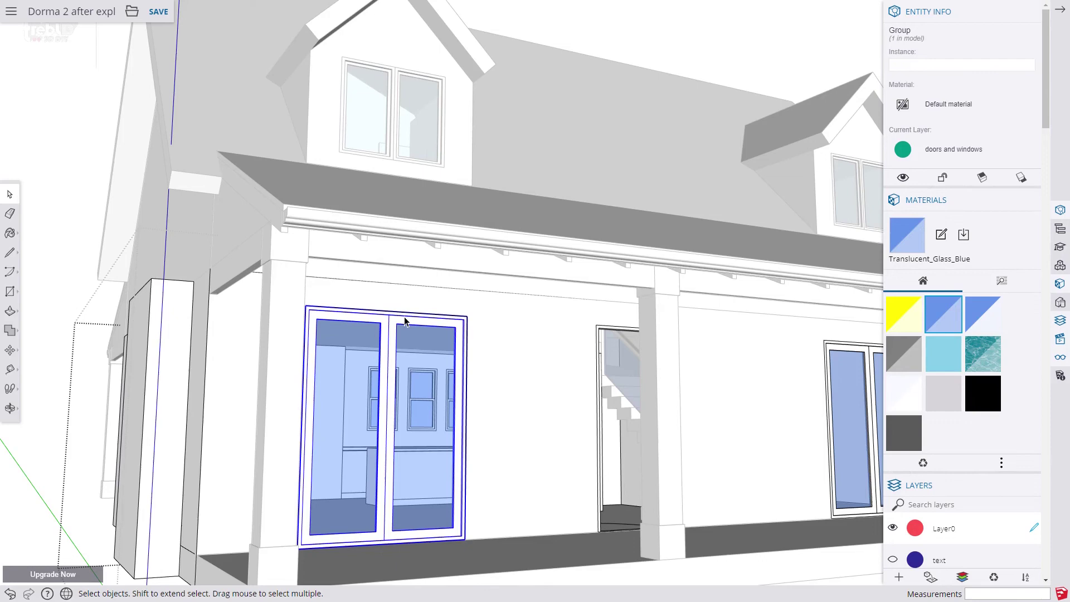
double_click(405, 322)
click(405, 322)
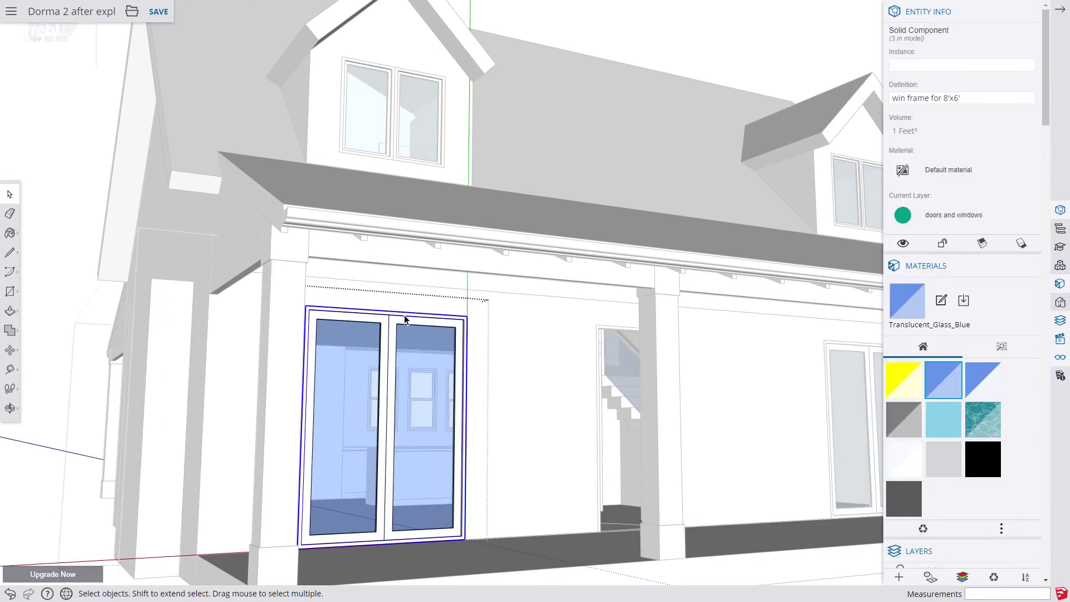
double_click(405, 319)
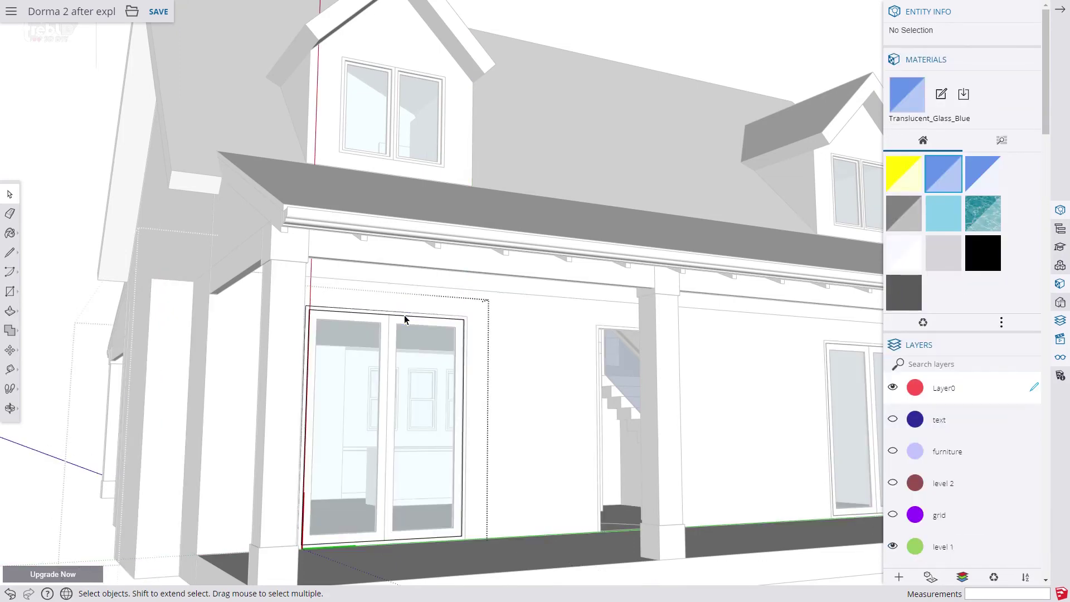
right_click(405, 319)
click(485, 330)
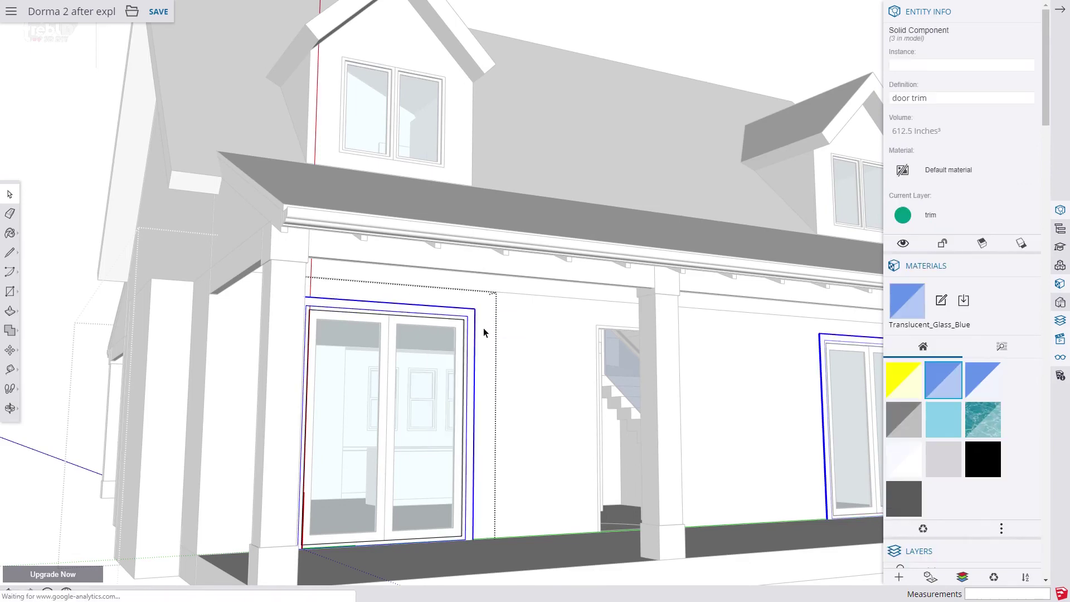
click(79, 197)
scroll(354, 401, down, 5)
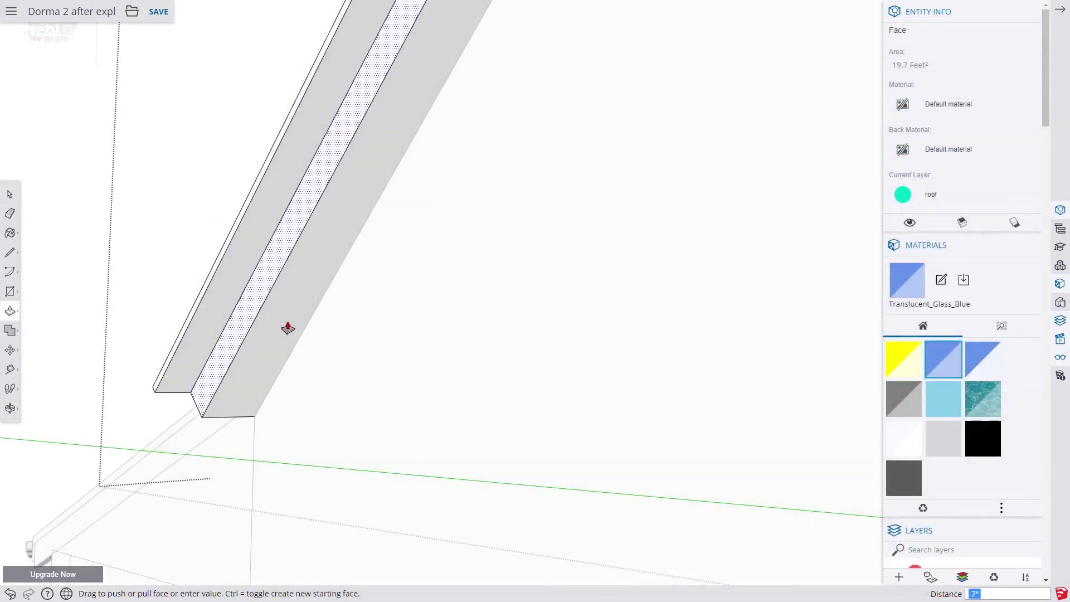
Step: Extrude the gable rafter face outward by 1 inch
drag(290, 323, 279, 390)
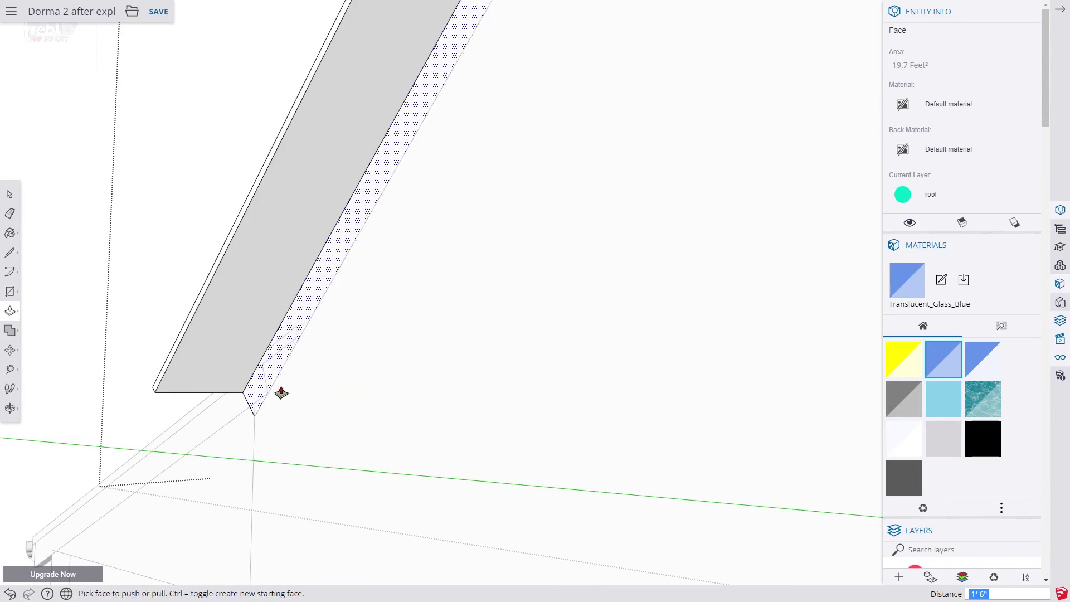
text(1/2)
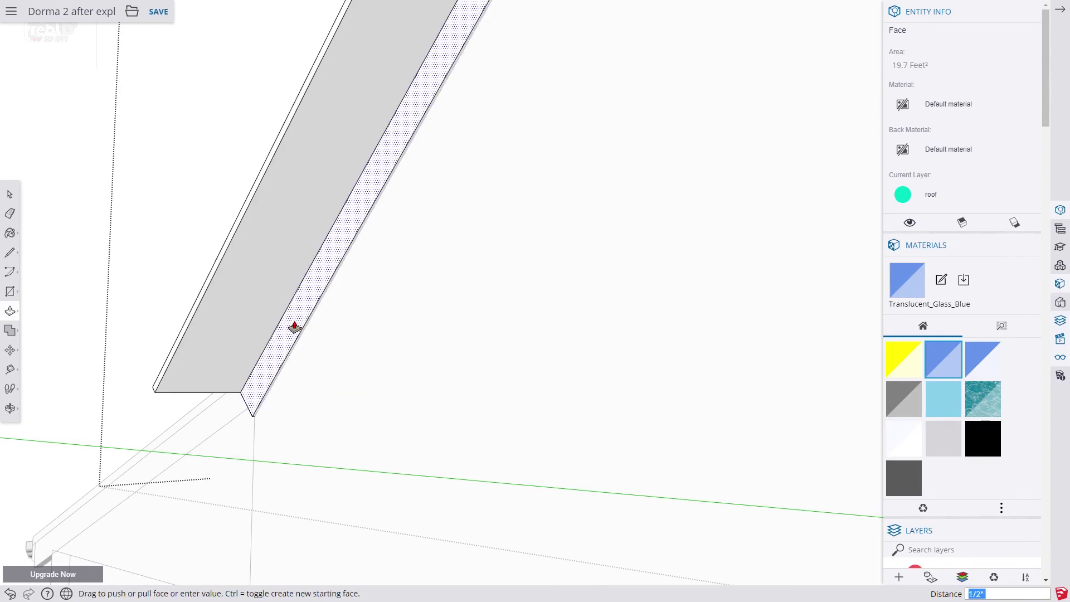
key(Return)
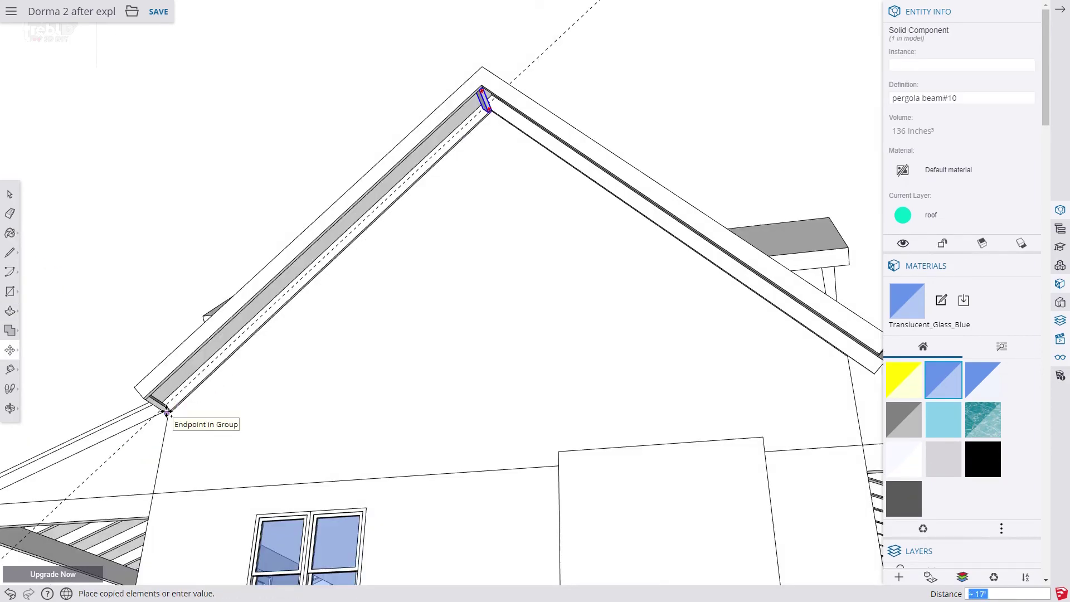
Step: Copy the pergola beam to the lower rafter end and space copies evenly with /9
click(167, 412)
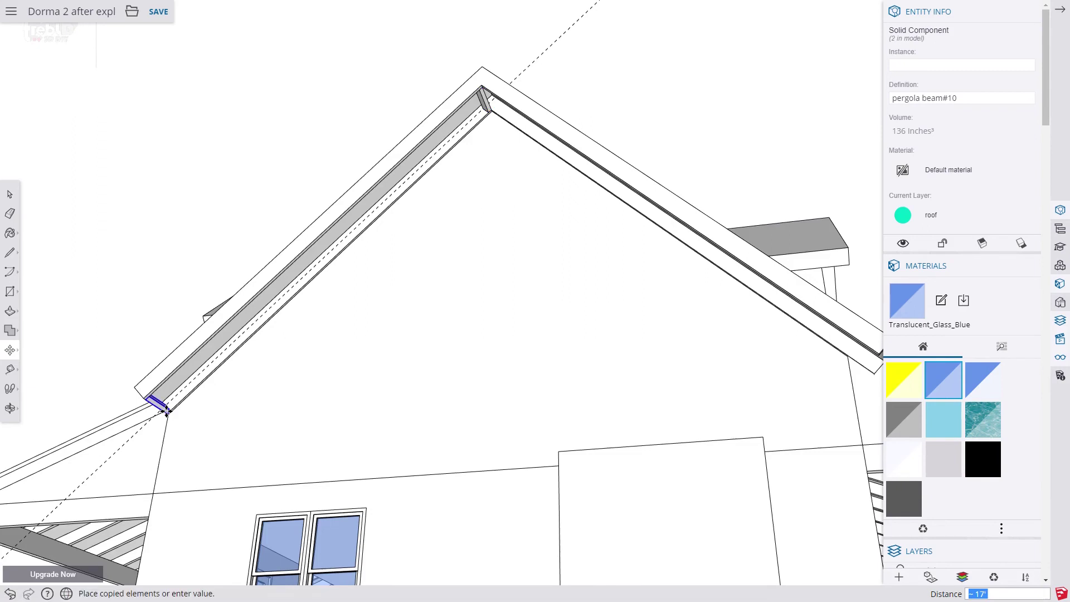
key(Return)
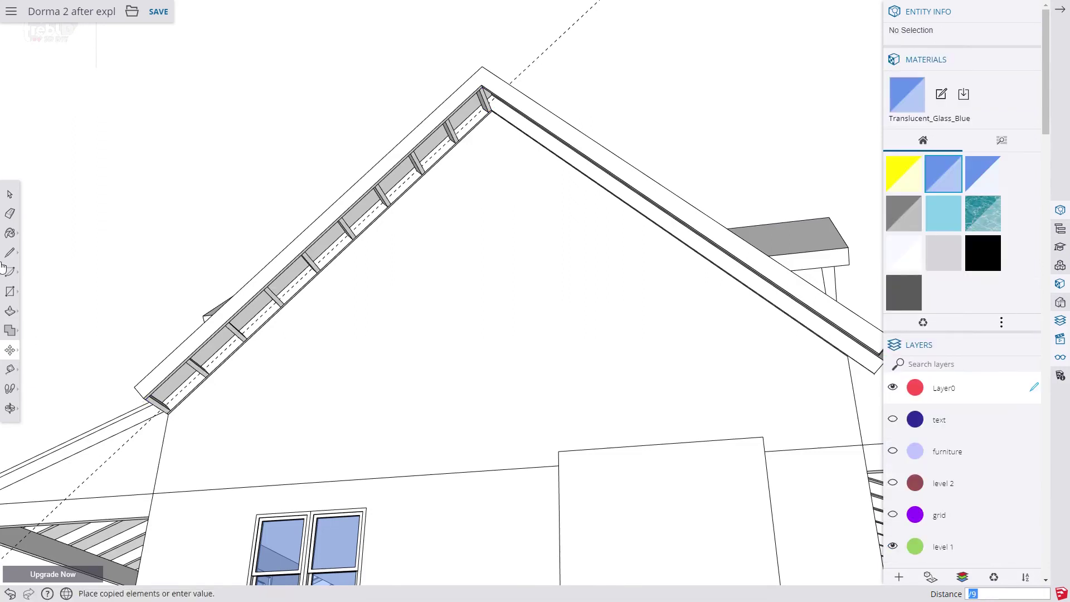
click(10, 196)
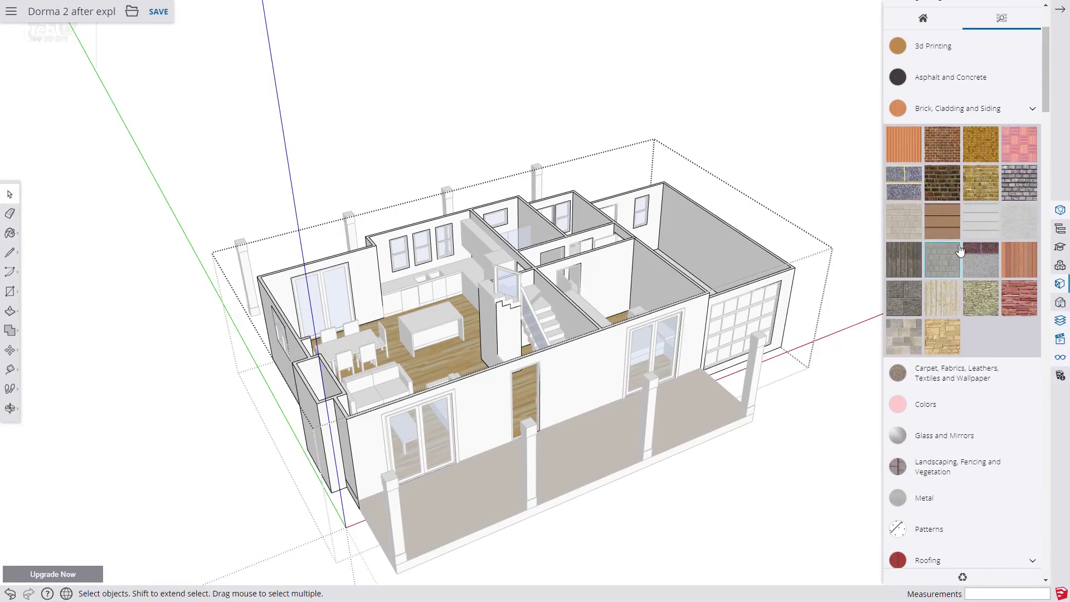
Step: Paint the front, left side and garage front walls with the siding material
click(981, 221)
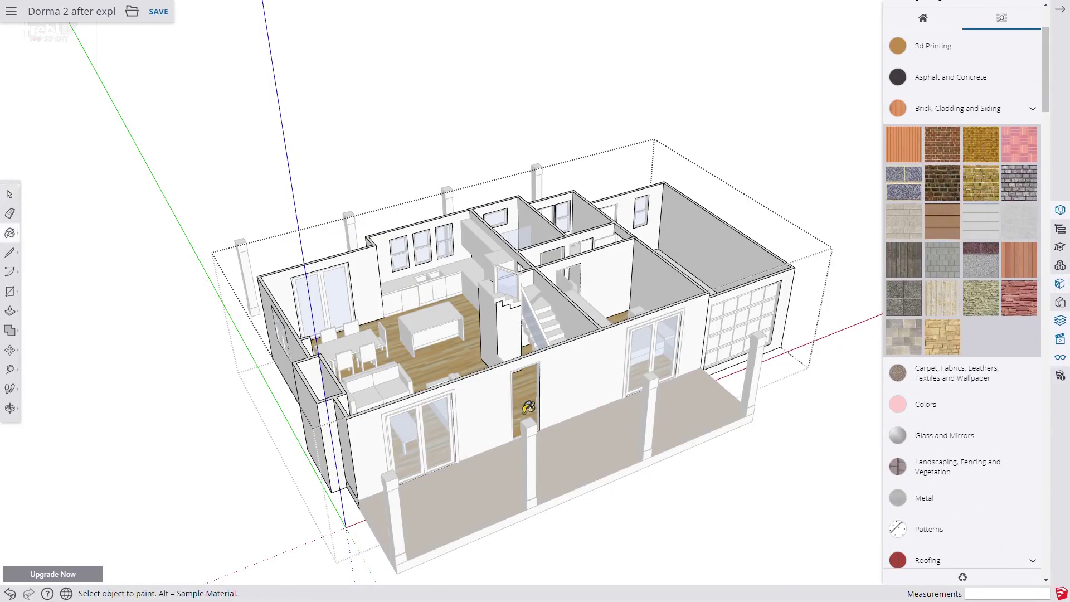
click(370, 429)
click(349, 434)
click(334, 429)
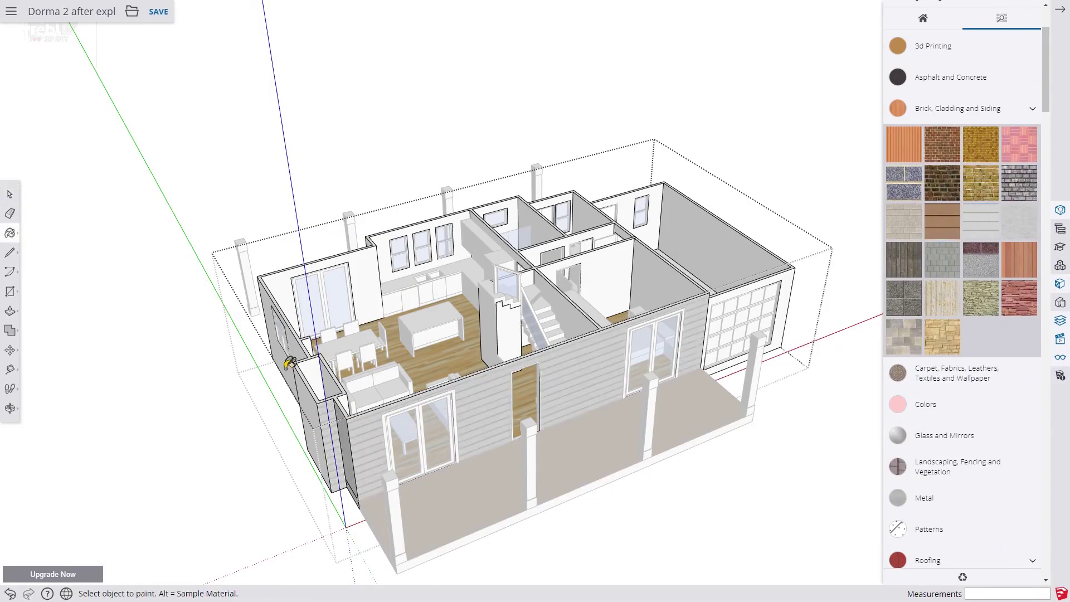
click(310, 351)
mouse_move(660, 376)
middle_down()
mouse_move(308, 395)
mouse_move(549, 390)
middle_up()
click(747, 481)
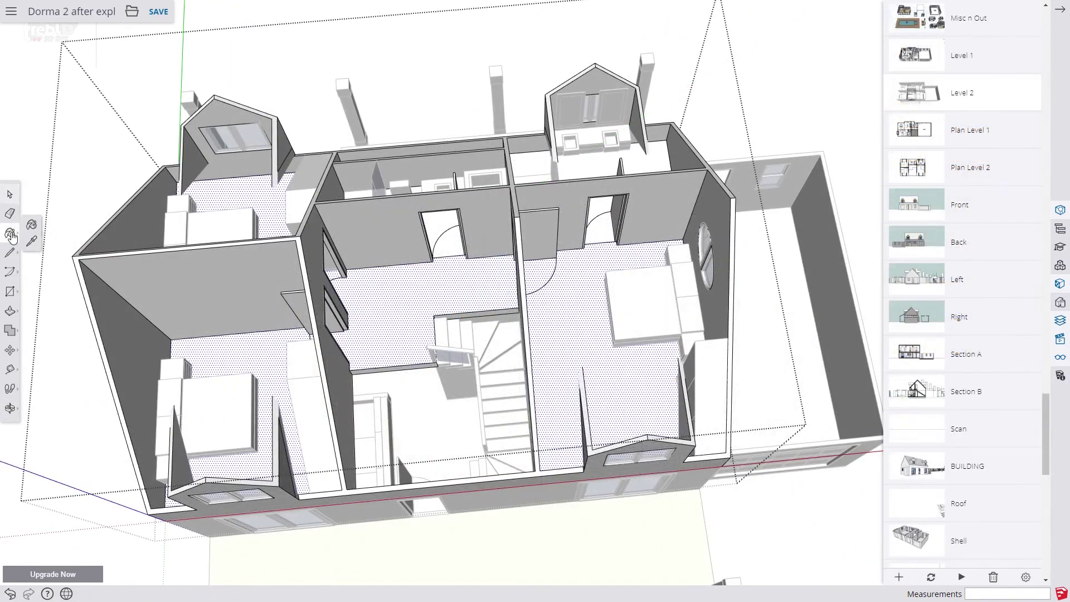
Step: Apply a light wood material to the upstairs floors
scroll(939, 281, down, 15)
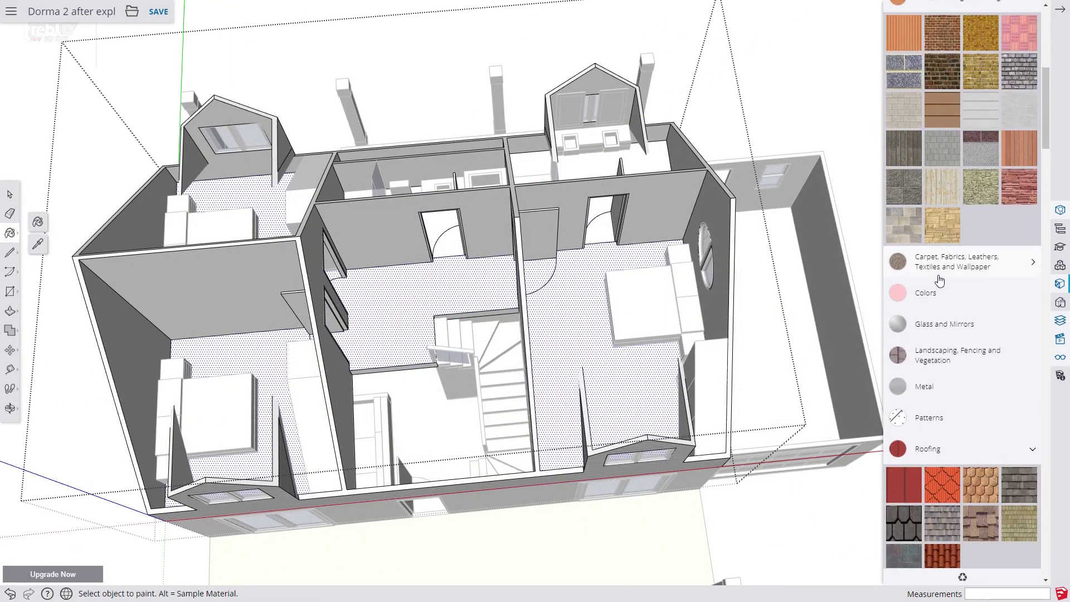
scroll(938, 281, down, 5)
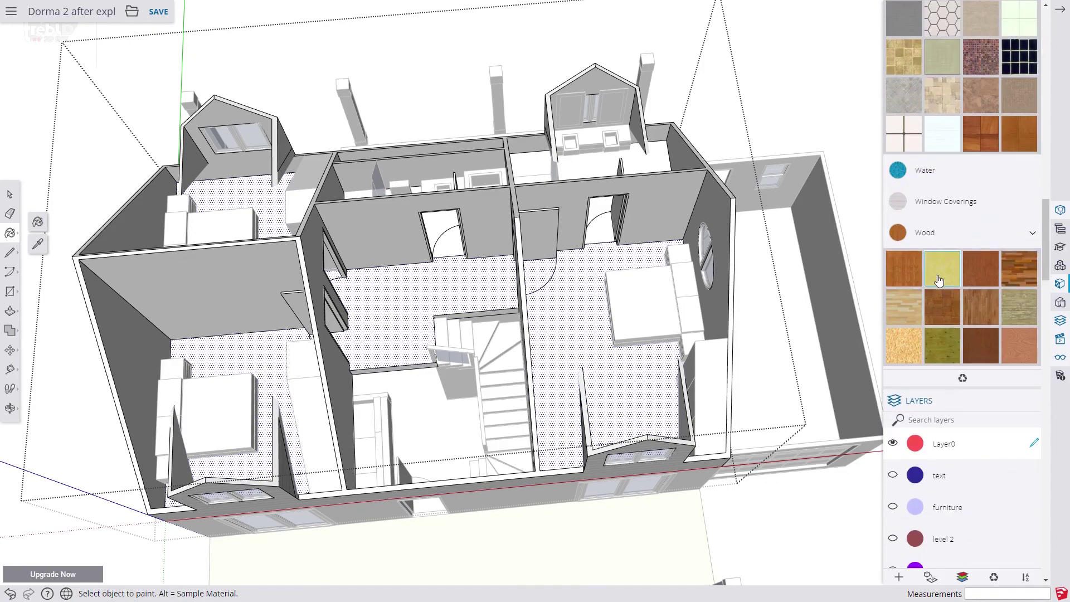
click(903, 307)
click(581, 302)
mouse_move(582, 299)
middle_down()
mouse_move(566, 359)
mouse_move(747, 313)
middle_up()
Step: Paint the bathroom floor with tile, then view the front and deck obliquely
key(space)
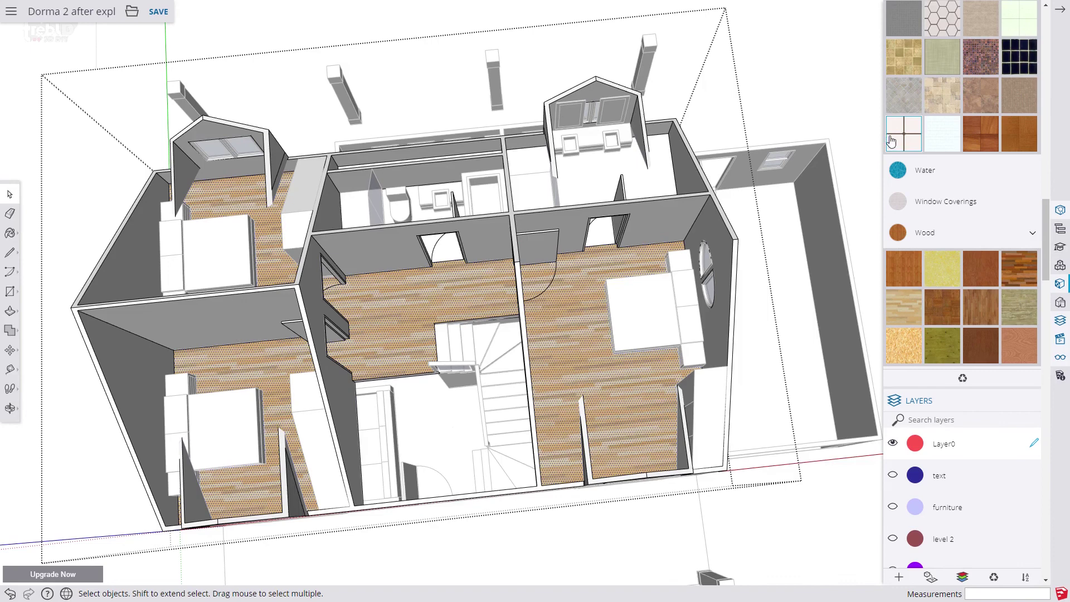
key(b)
click(595, 170)
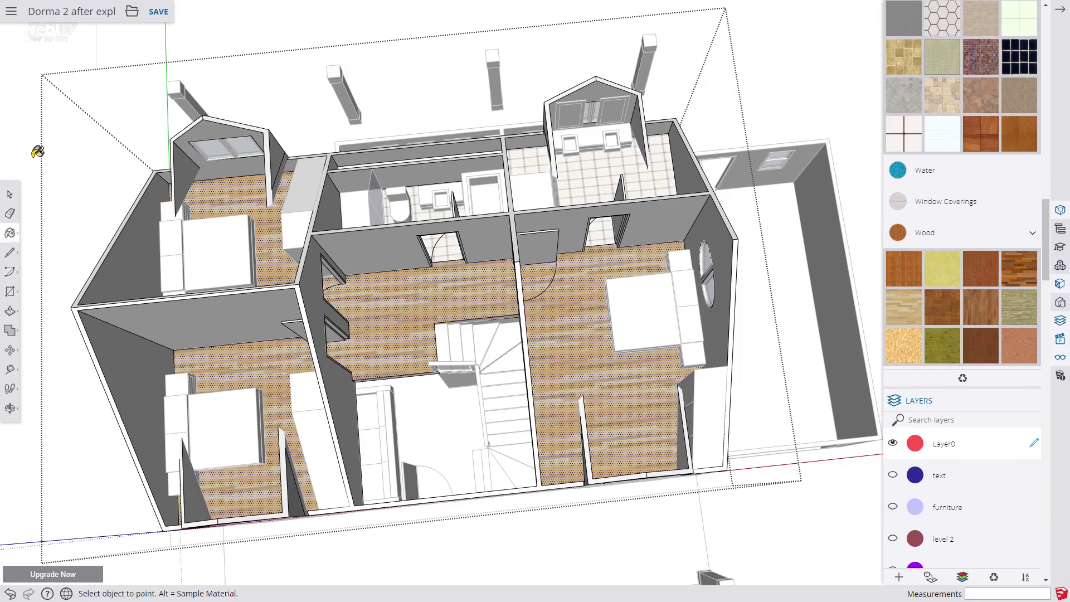
click(8, 198)
middle_drag(796, 128, 716, 168)
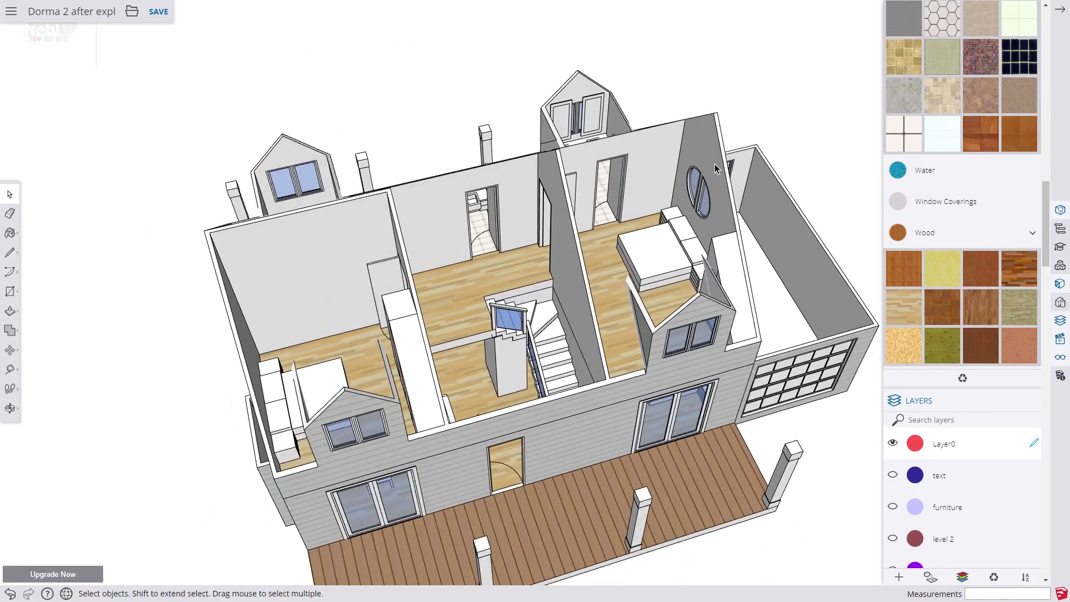